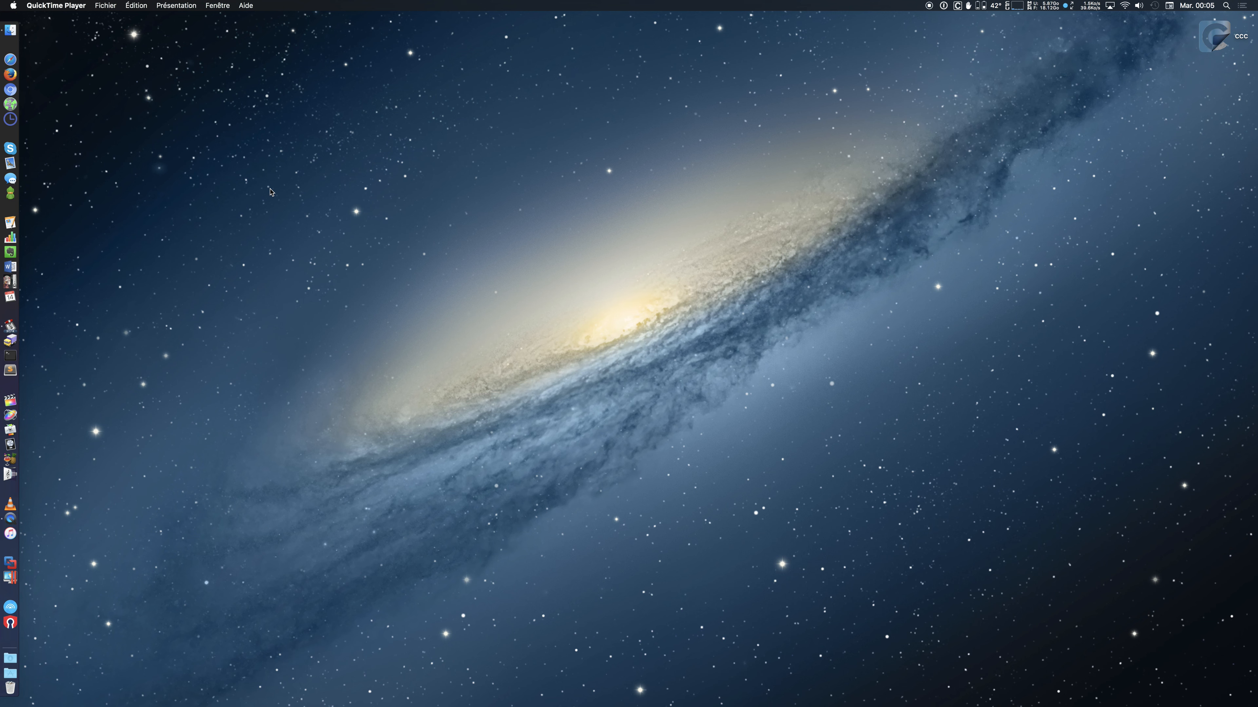
# - Open Safari, search Google for "carbon copy cloner" and open the Bombich Software website
pyautogui.click(11, 59)
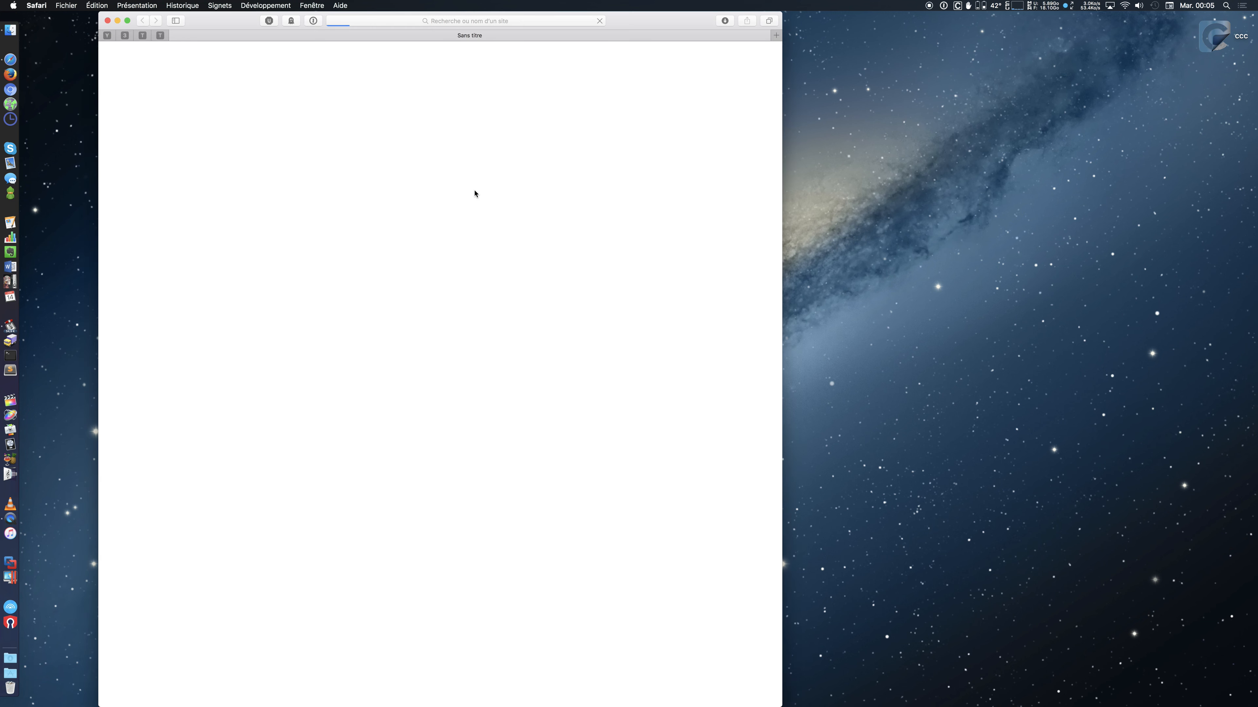
pyautogui.write('ca')
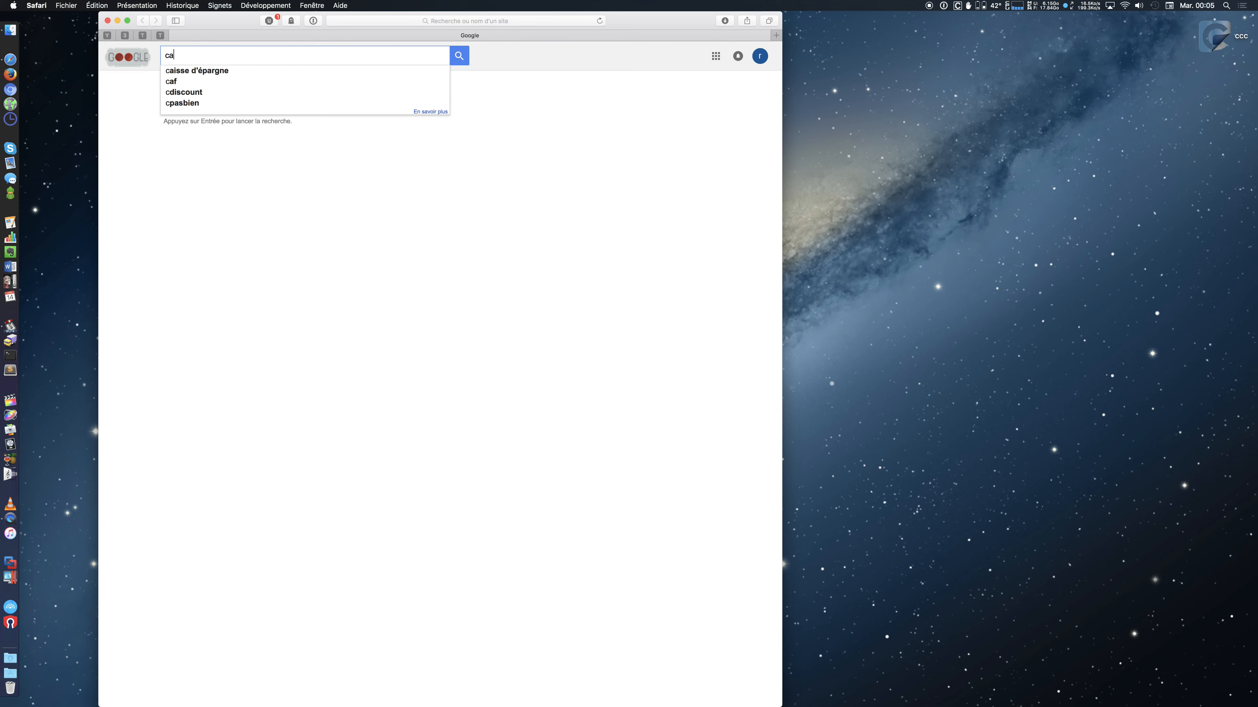
pyautogui.write('rbon copy cloner')
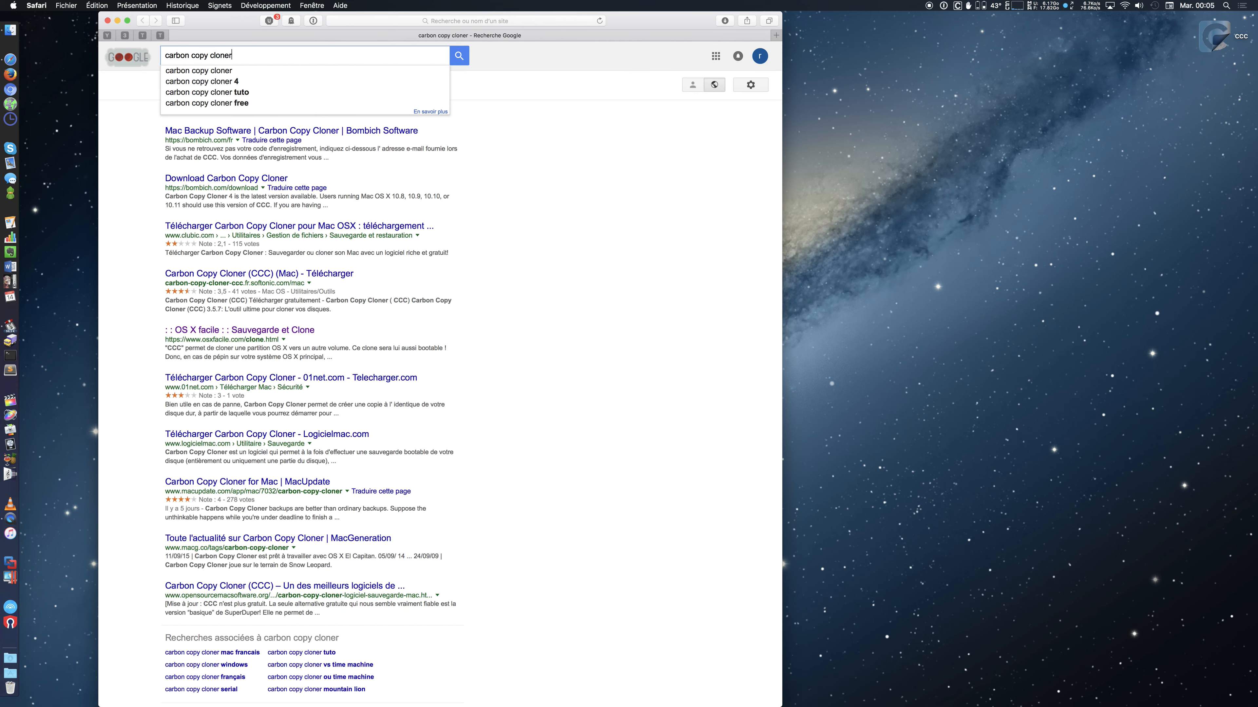
pyautogui.press('Return')
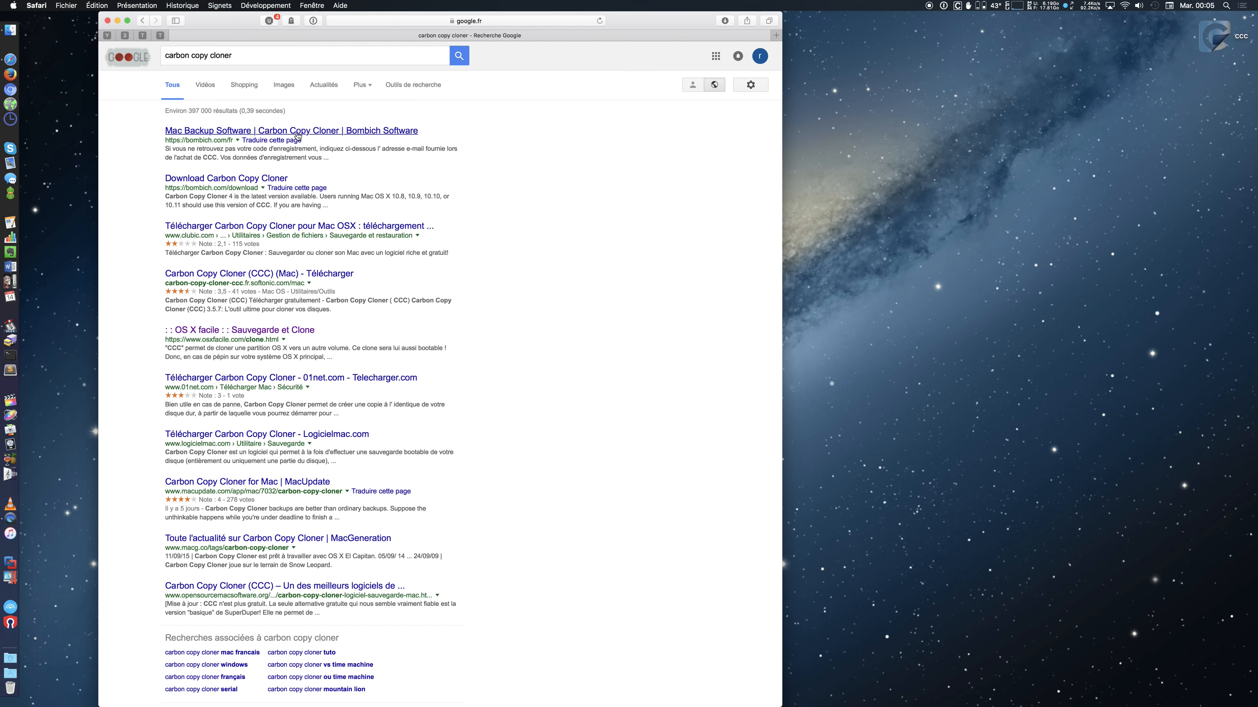
pyautogui.click(297, 132)
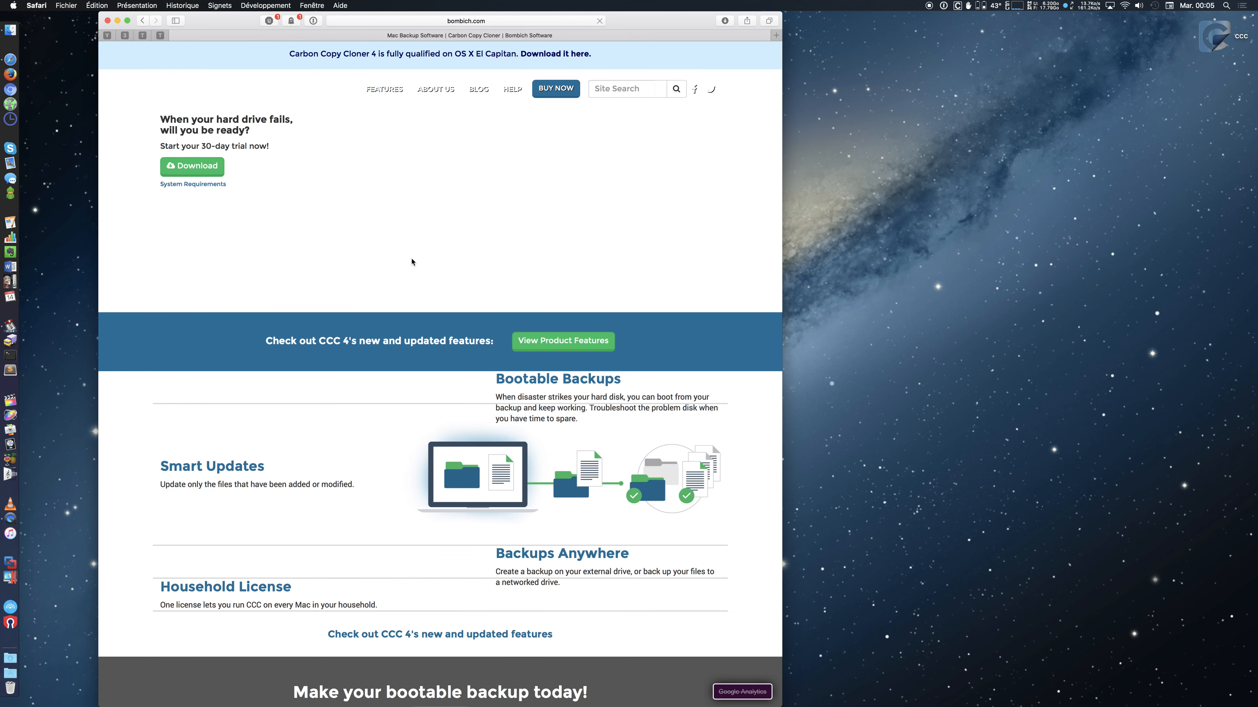
# - Examine the 30-day trial offer and the Carbon Copy Cloner store page's price and licence type, then close the browser window
pyautogui.moveTo(192, 183); pyautogui.dragTo(303, 187)
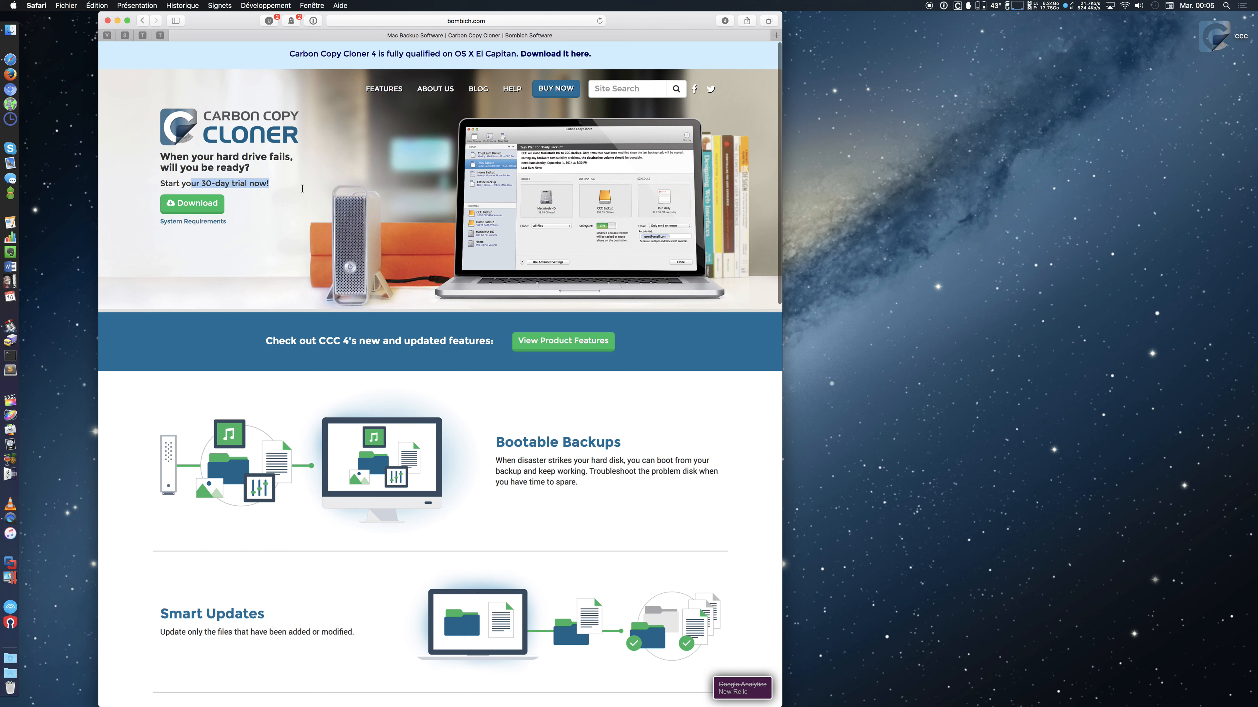
pyautogui.click(555, 89)
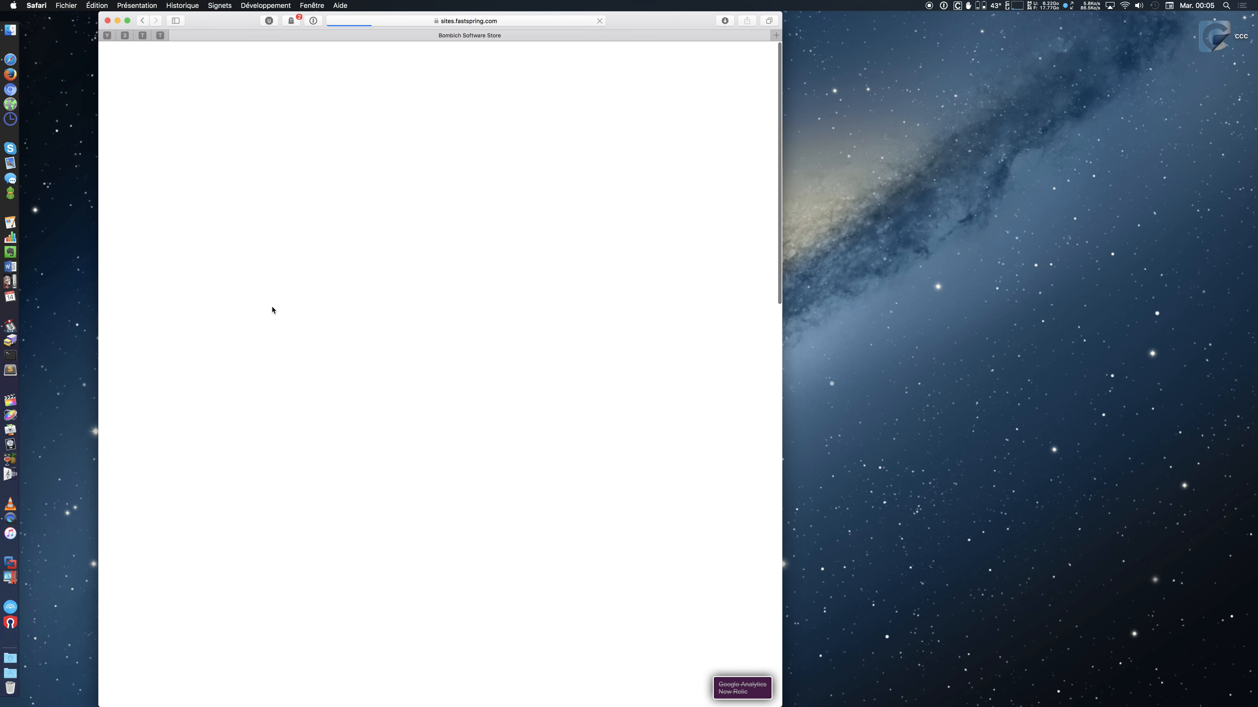
pyautogui.moveTo(255, 28); pyautogui.dragTo(344, 28)
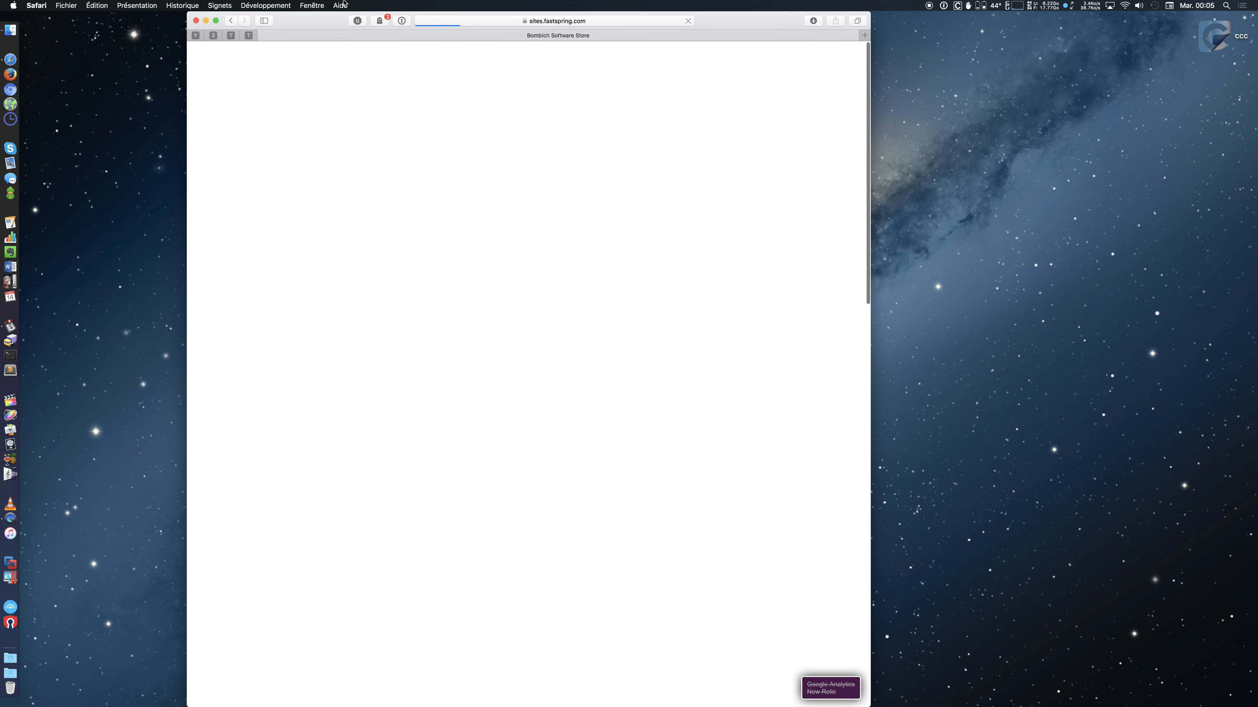
pyautogui.moveTo(328, 14); pyautogui.dragTo(263, 14)
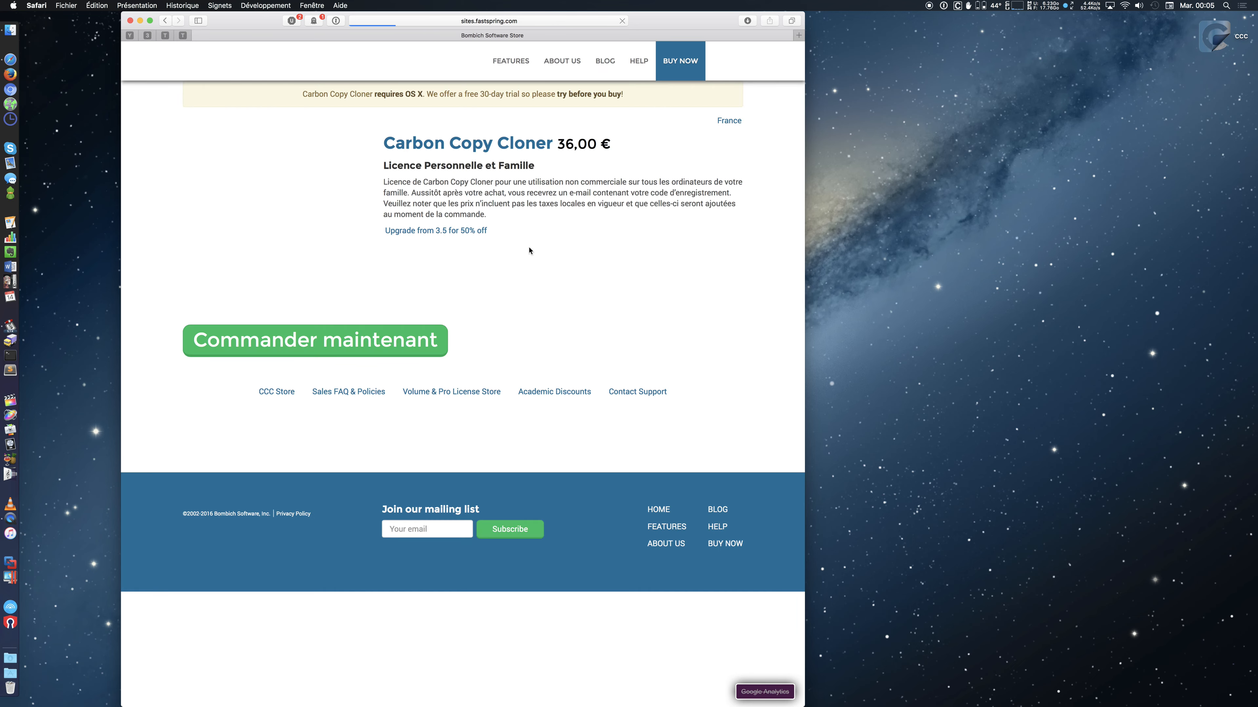
pyautogui.moveTo(555, 144); pyautogui.dragTo(660, 145)
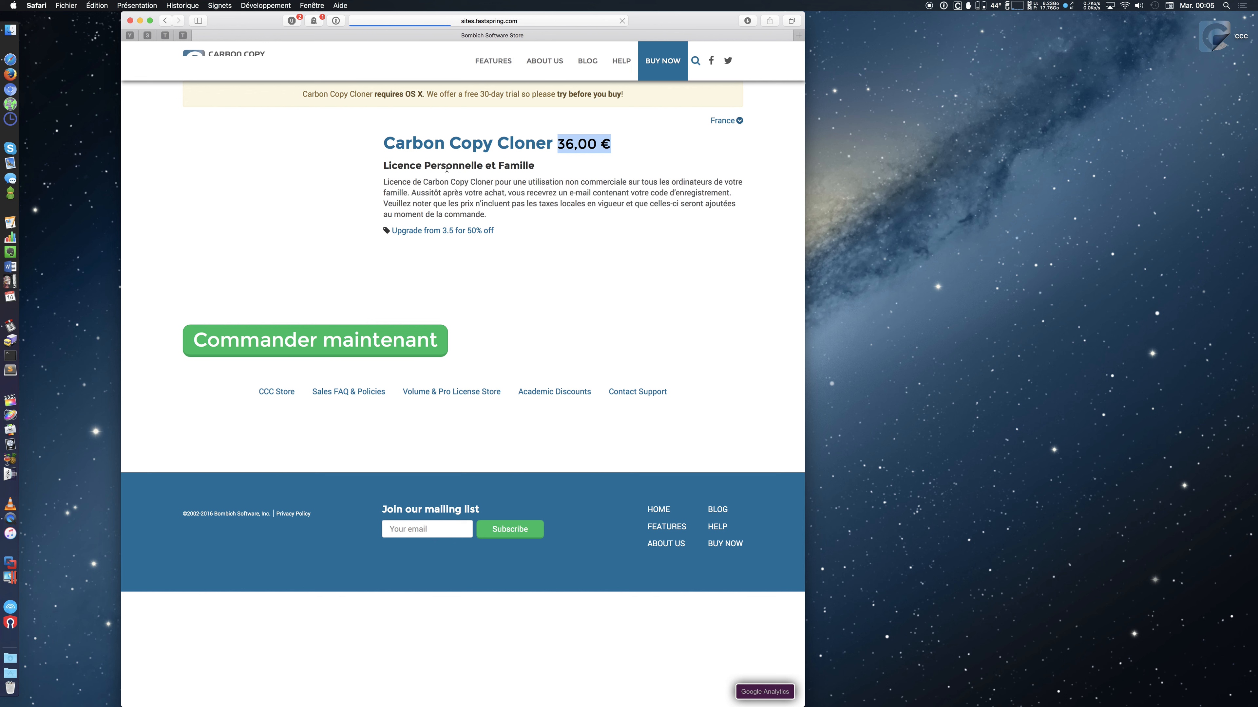
pyautogui.moveTo(415, 167); pyautogui.dragTo(505, 175)
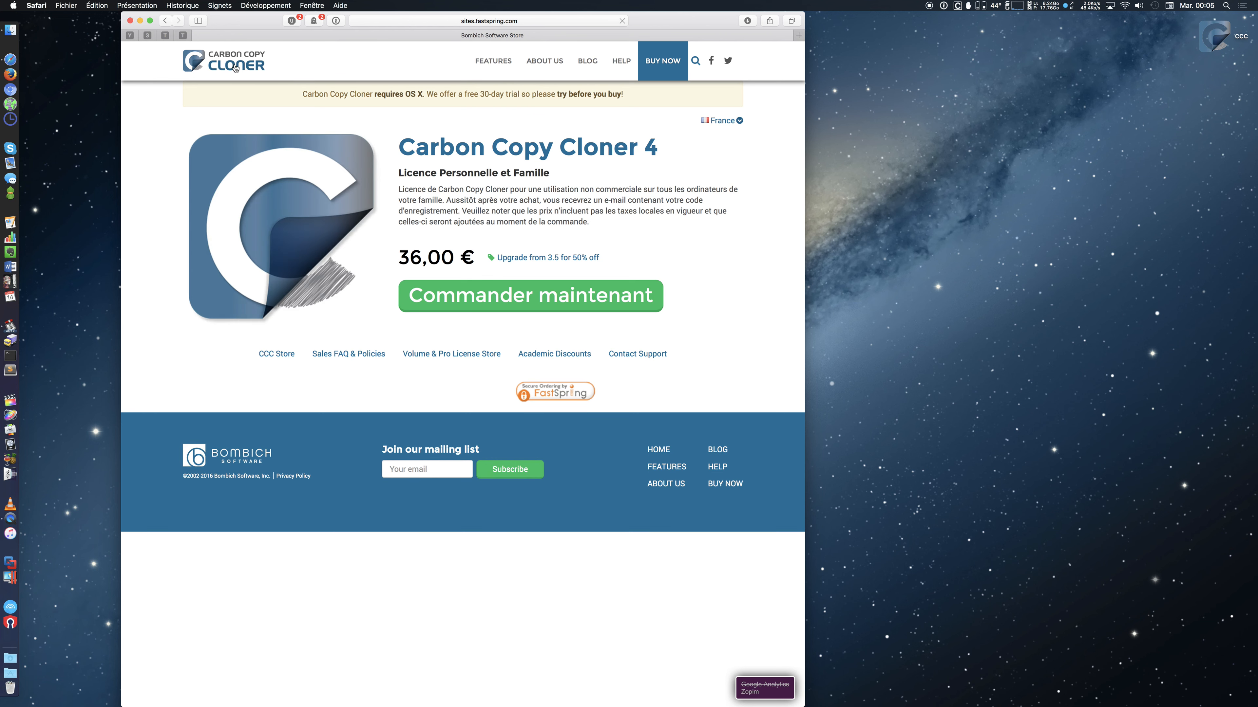
pyautogui.click(130, 22)
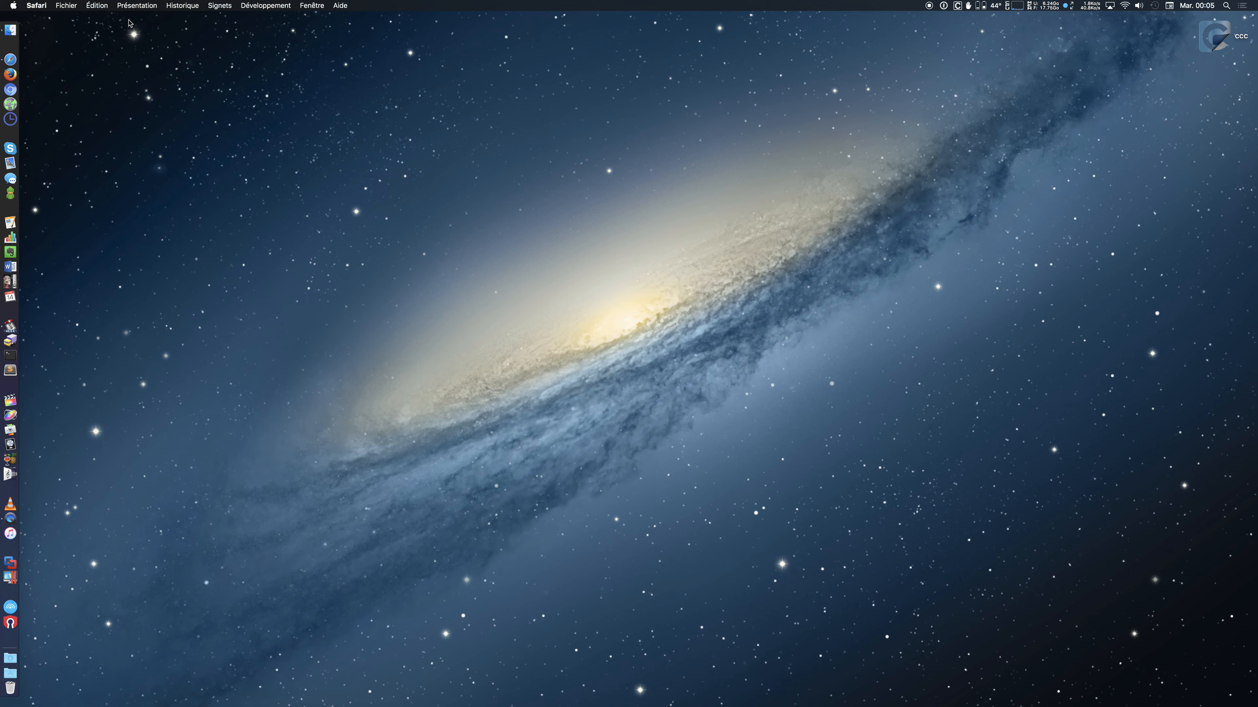
pyautogui.moveTo(116, 54); pyautogui.dragTo(367, 145)
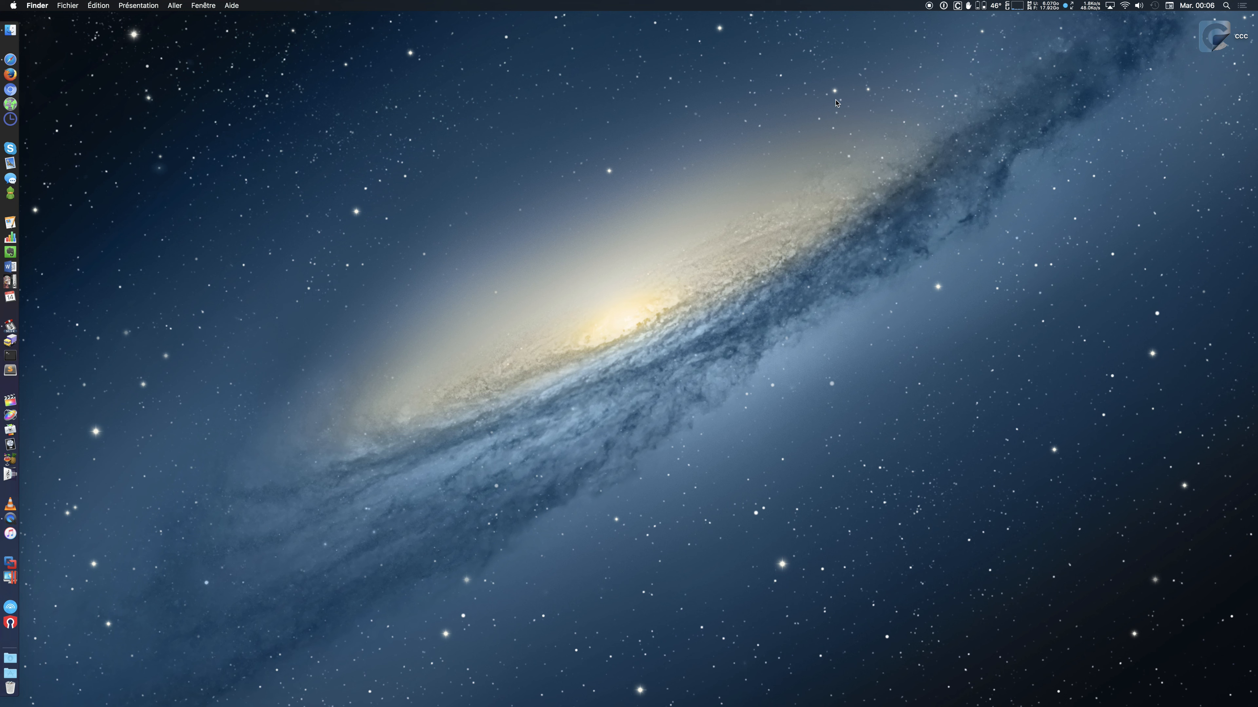
# - Open the Time Machine preferences from its status menu and move the window slightly up
pyautogui.click(1154, 5)
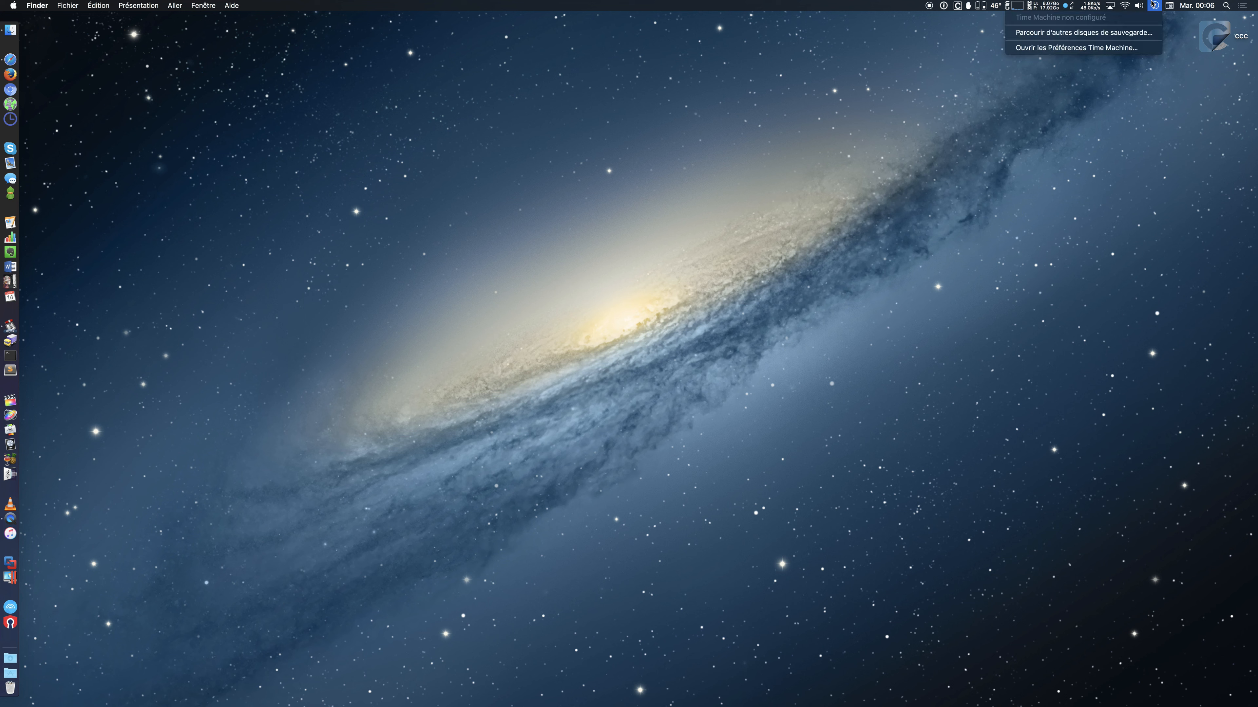
pyautogui.click(1050, 47)
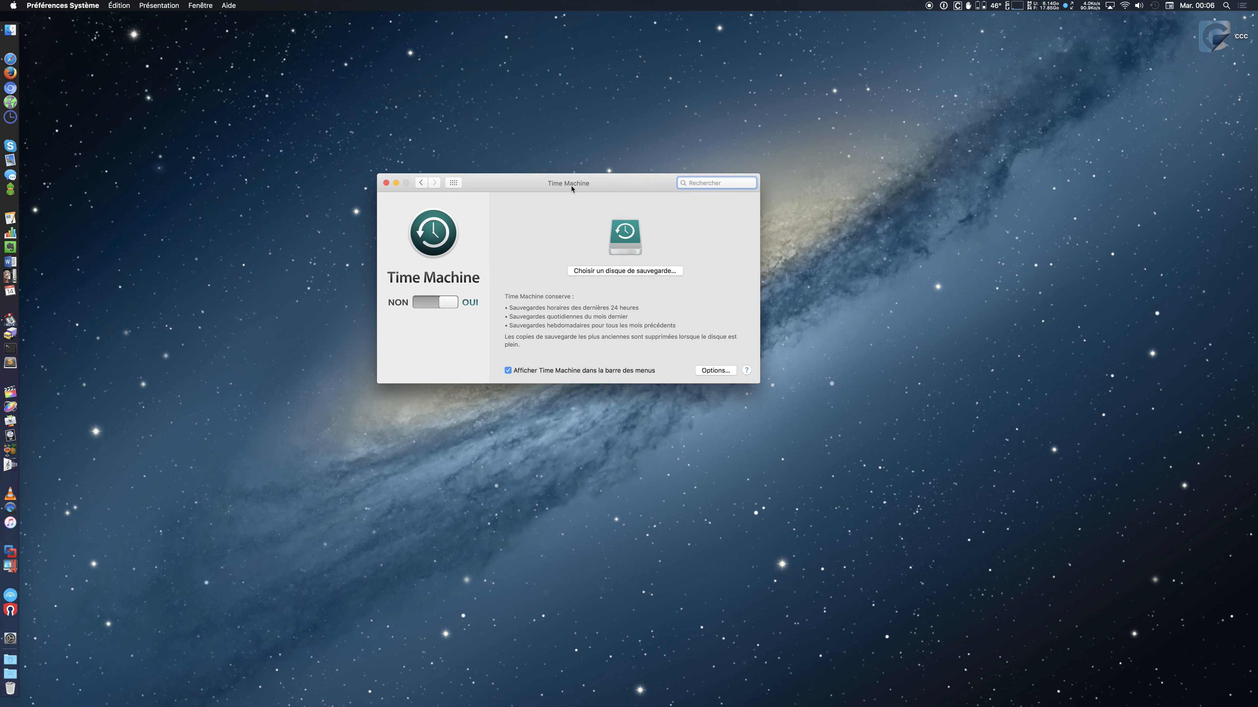
pyautogui.moveTo(571, 186); pyautogui.dragTo(561, 171)
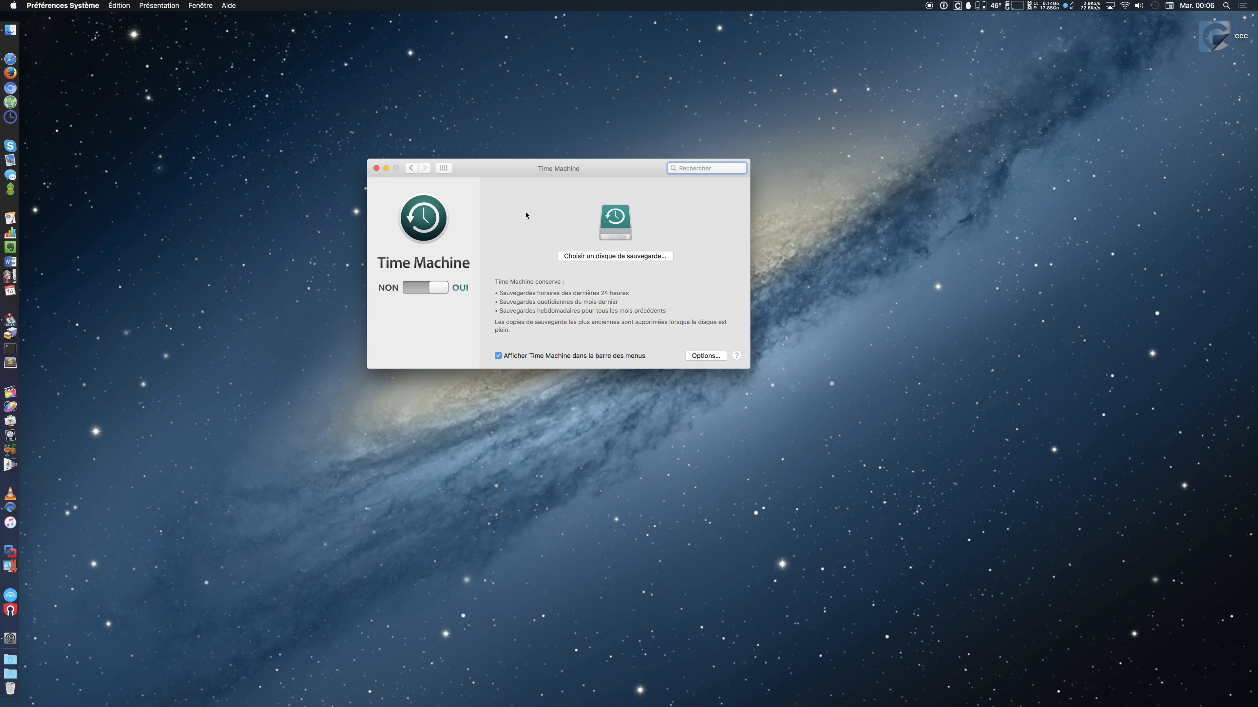
# - Return to the overview of all system preferences and reopen the Time Machine settings from there
pyautogui.press('super+space')
pyautogui.press('Escape')
pyautogui.click(443, 168)
pyautogui.click(15, 4)
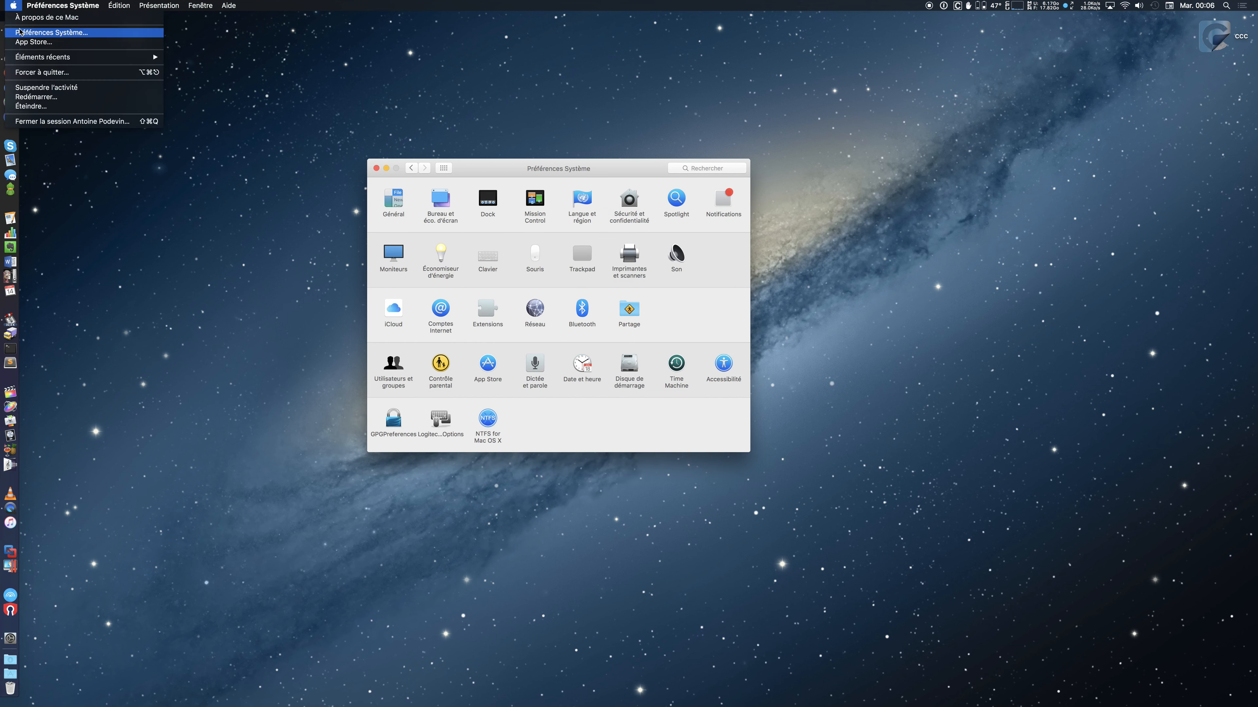
pyautogui.click(308, 250)
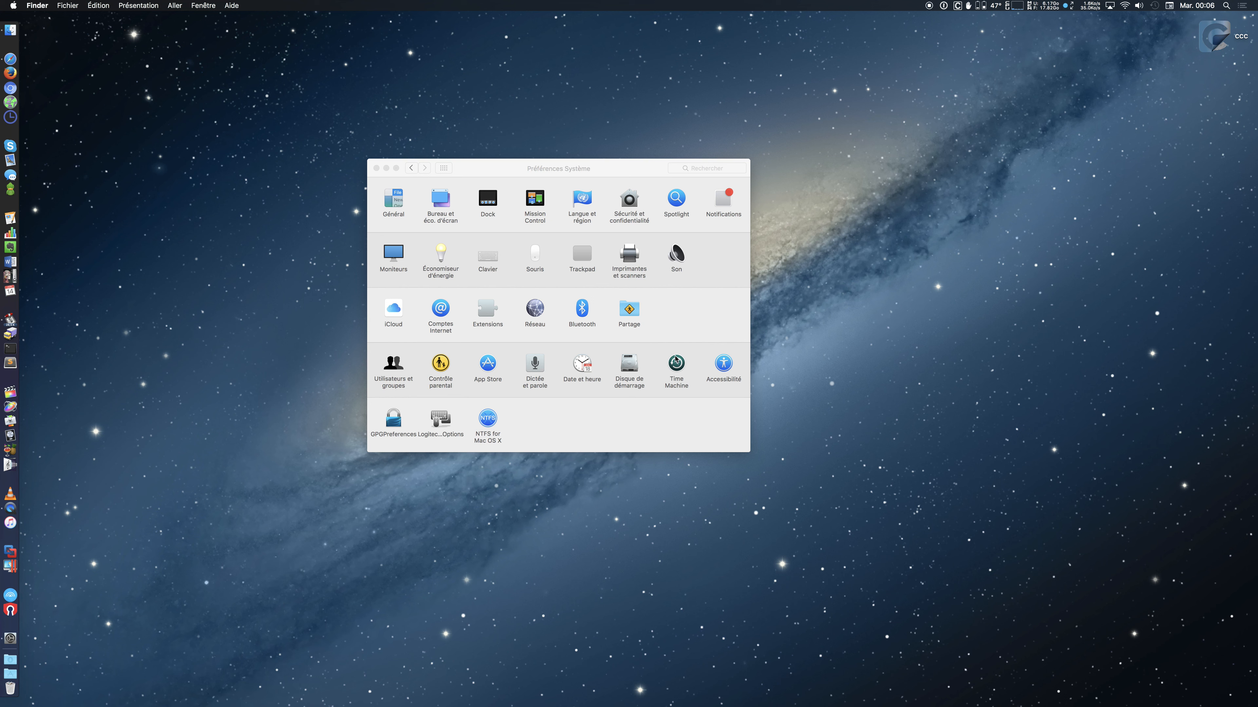
pyautogui.click(677, 365)
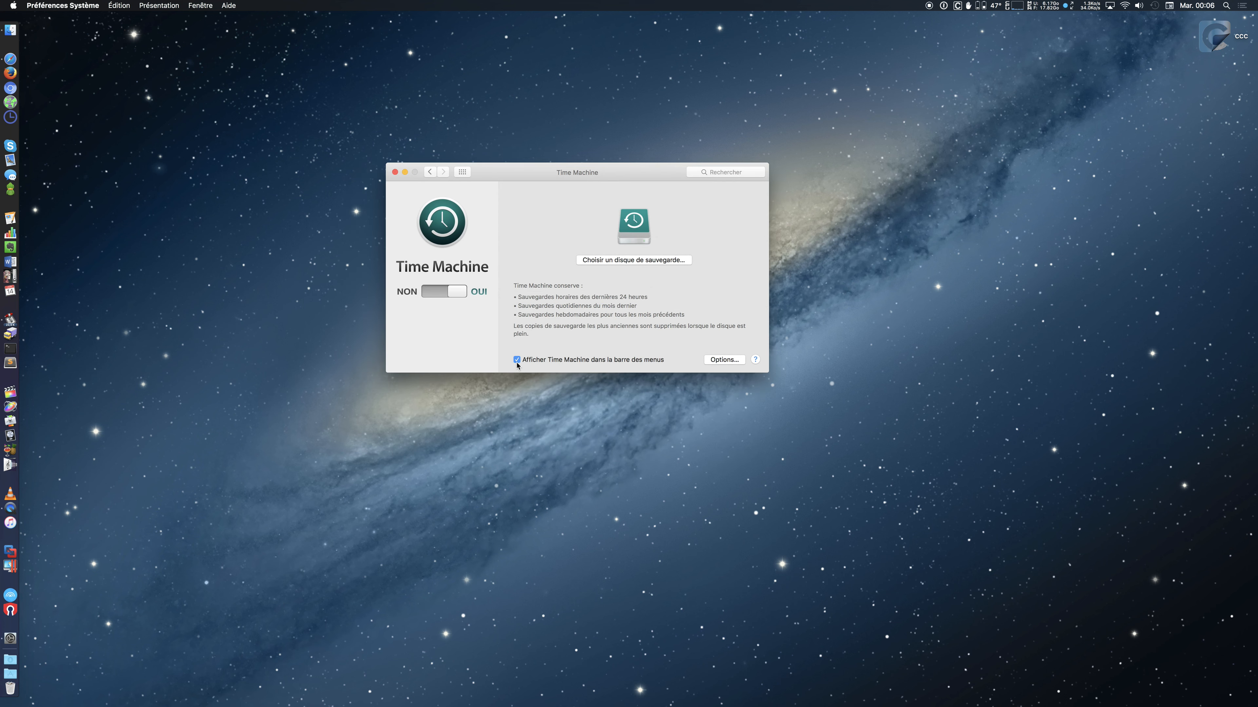
# - Switch the option showing Time Machine in the menu bar off and back on, then check its status menu
pyautogui.click(553, 362)
pyautogui.click(553, 361)
pyautogui.click(553, 362)
pyautogui.click(597, 360)
pyautogui.click(1109, 6)
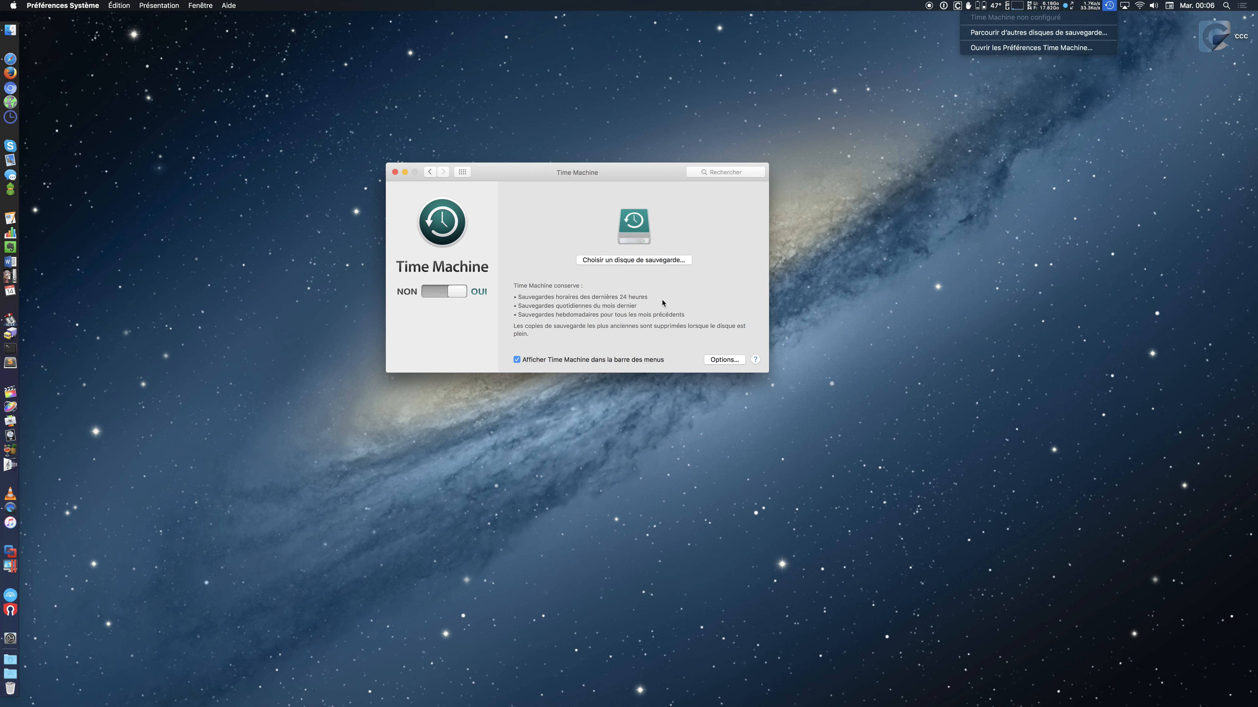
pyautogui.click(645, 332)
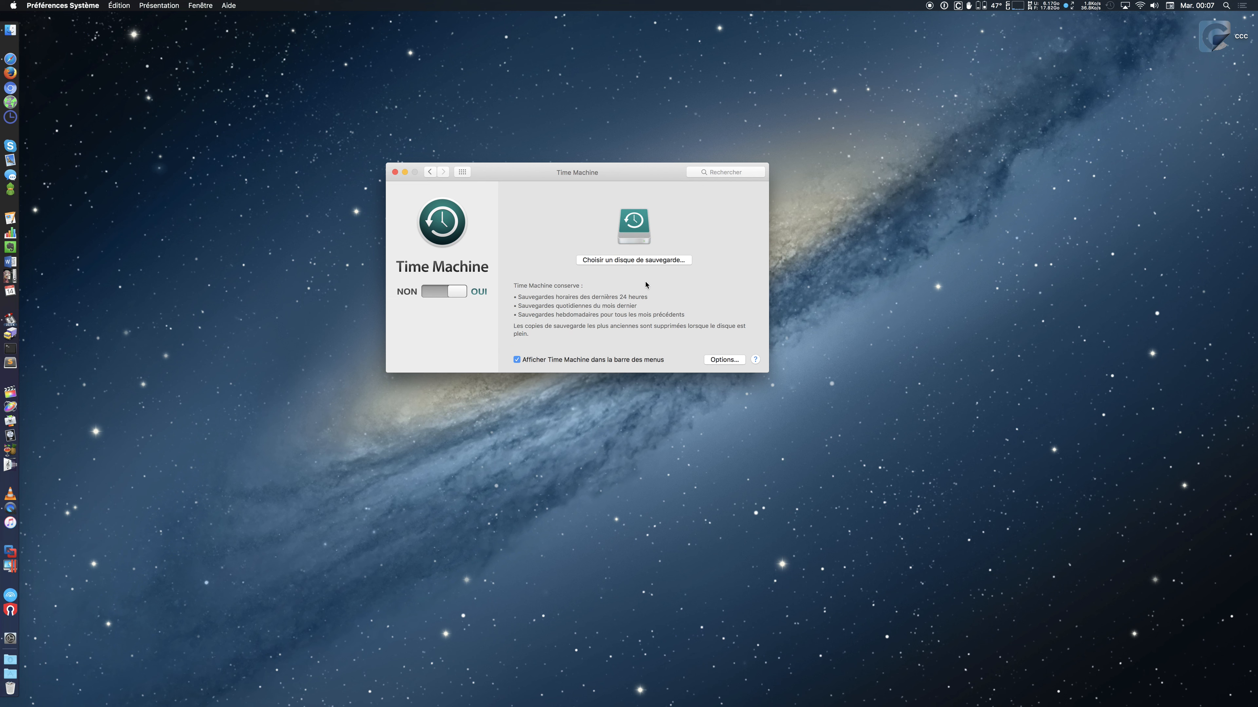
# - Look through the available Time Machine backup disks, including CCC and Autre AirPort Time Capsule, and close the list without choosing one
pyautogui.click(639, 261)
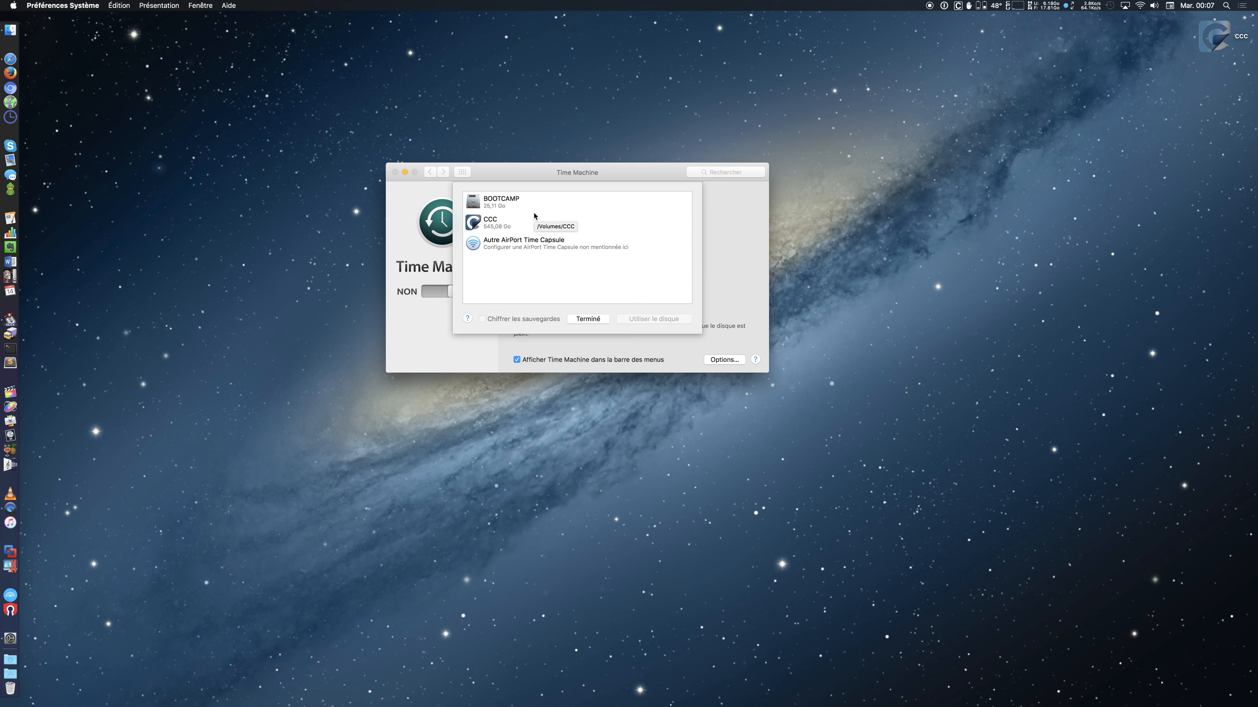
pyautogui.click(536, 227)
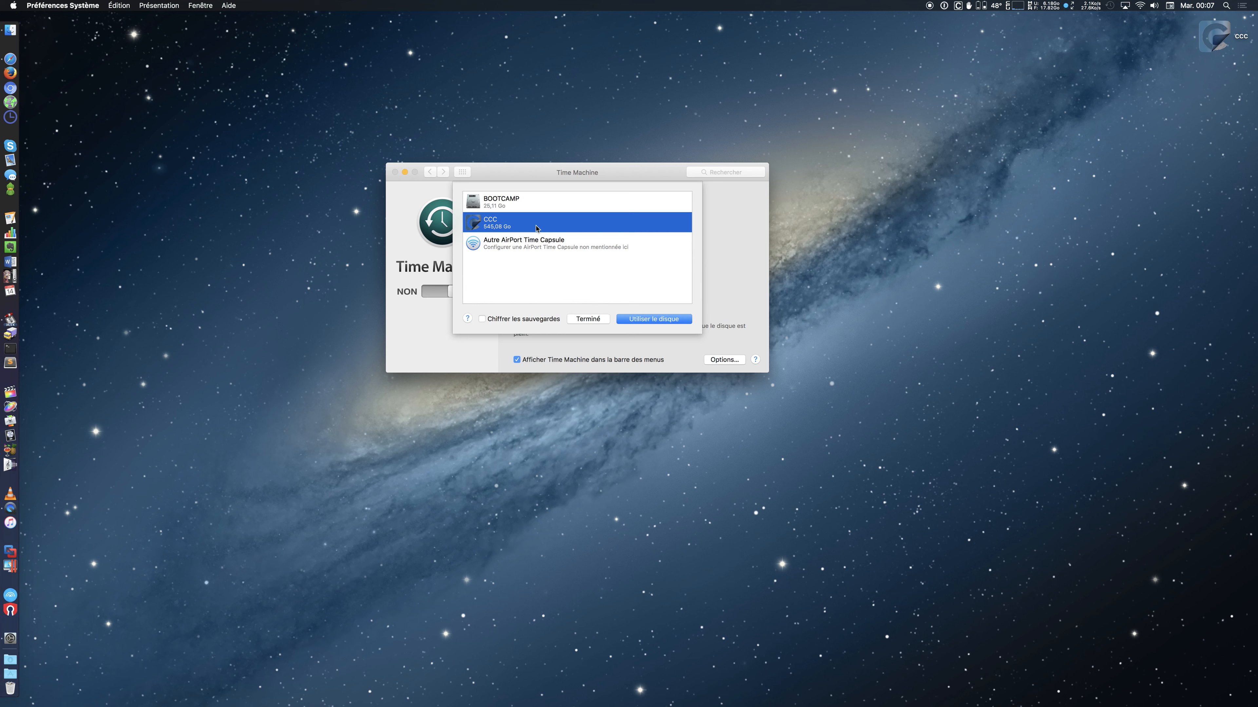
pyautogui.click(537, 250)
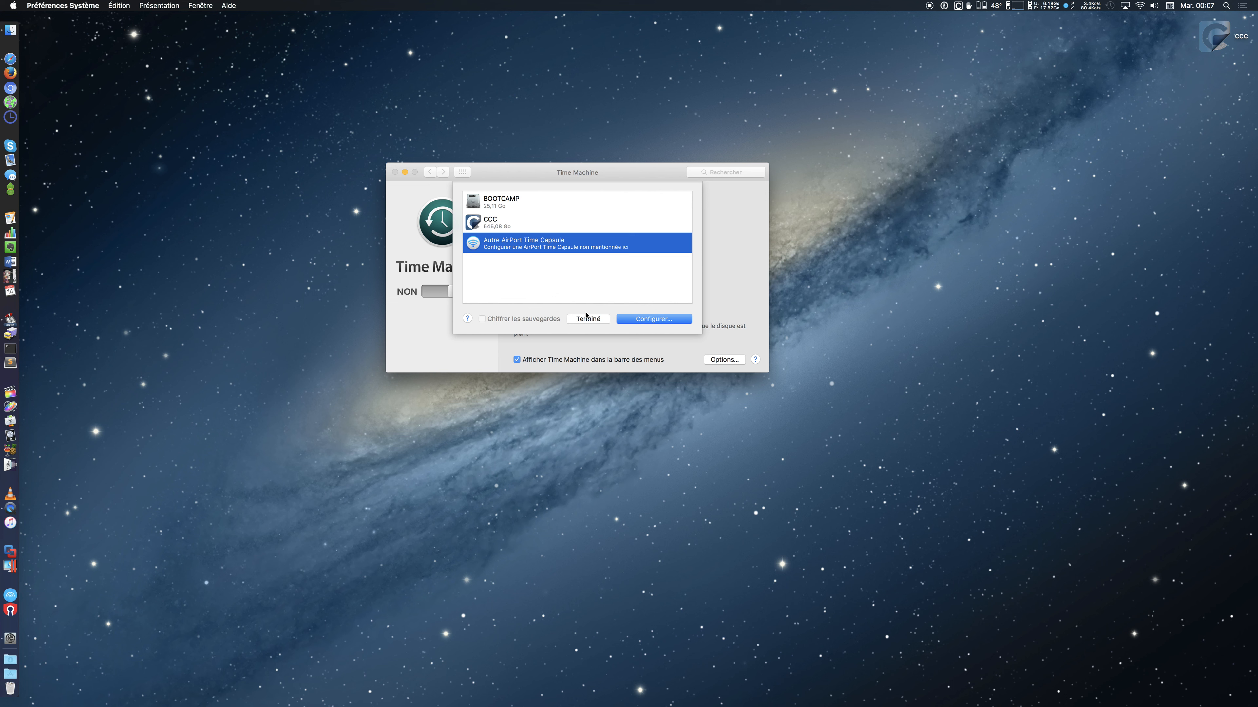
pyautogui.click(526, 276)
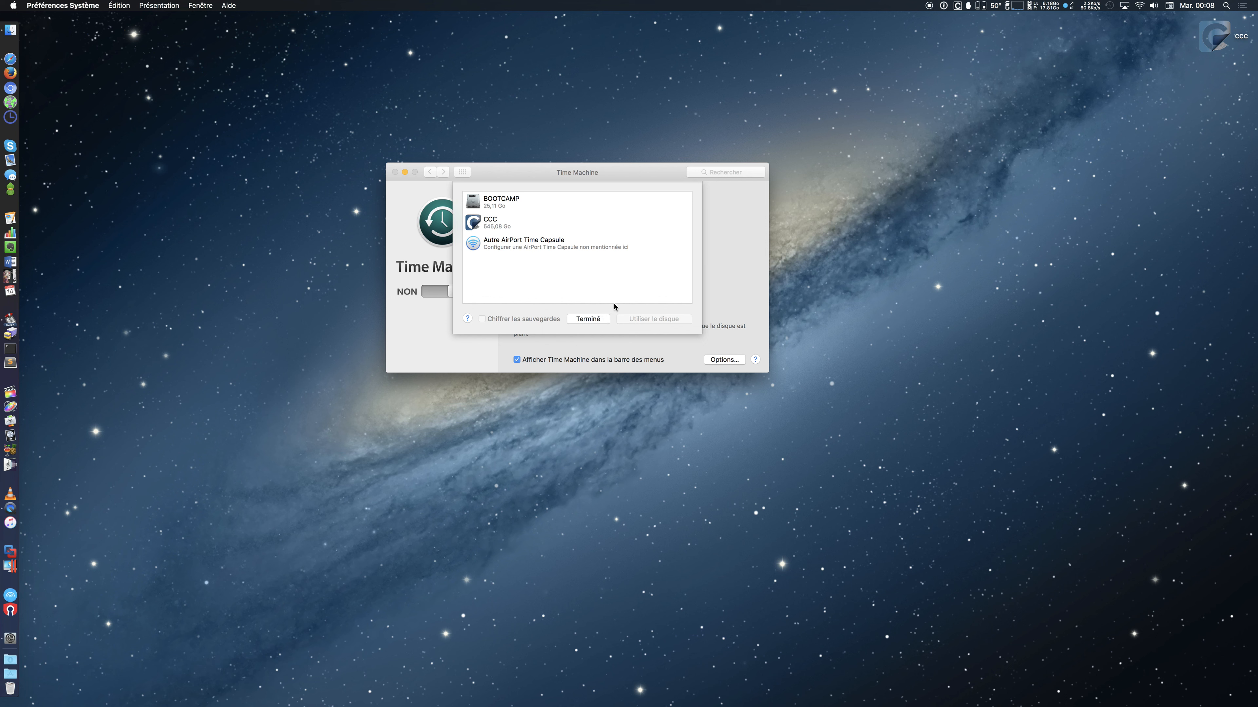
pyautogui.click(595, 319)
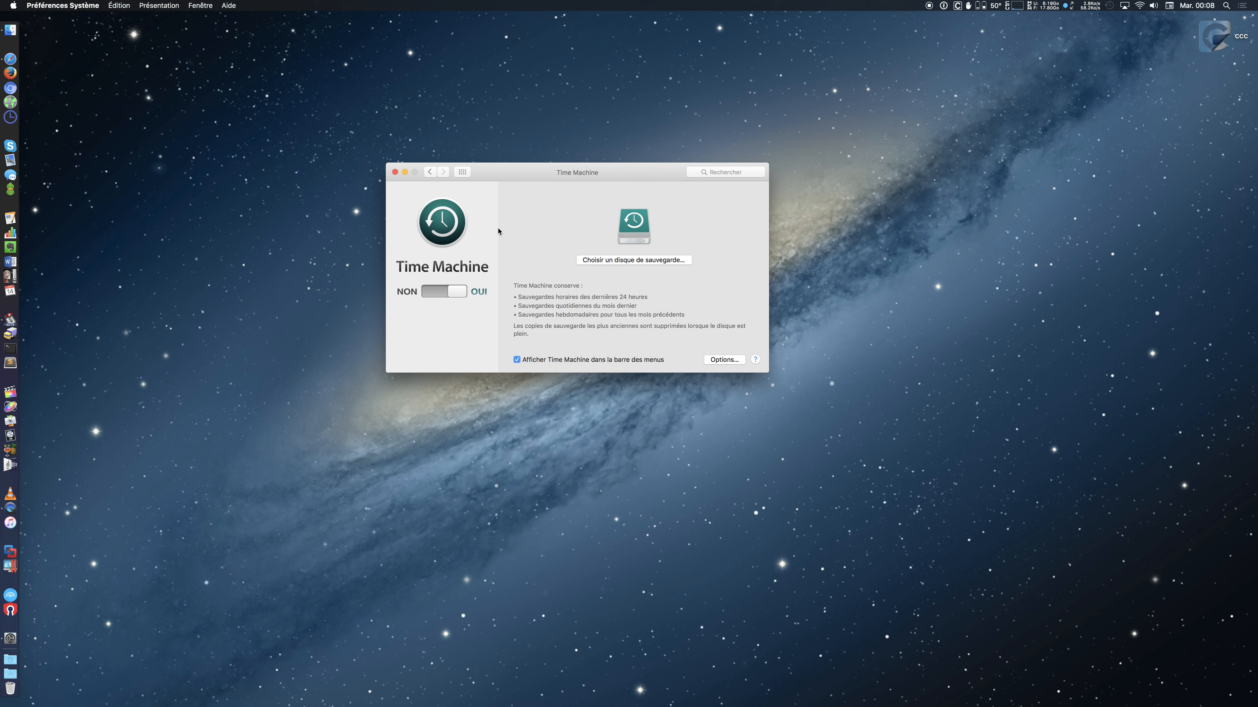
# - Create a new folder on the desktop and move it to the trash
pyautogui.rightClick(303, 225)
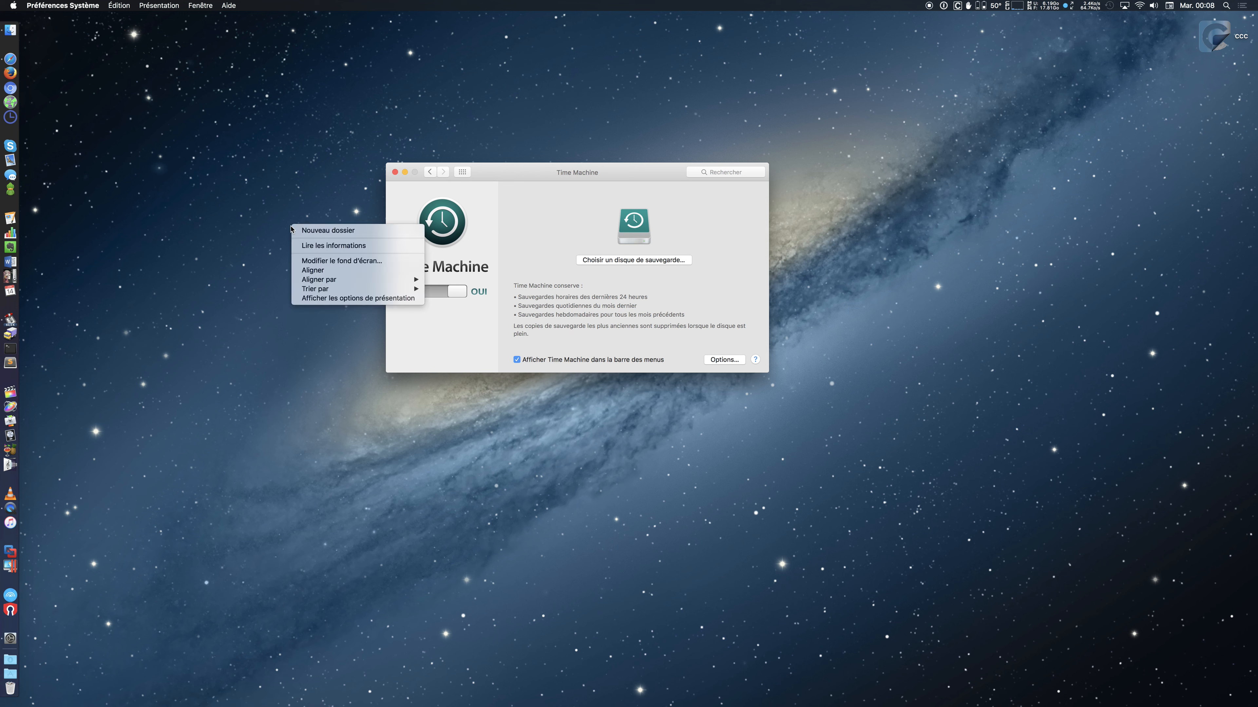
pyautogui.click(310, 231)
pyautogui.click(298, 282)
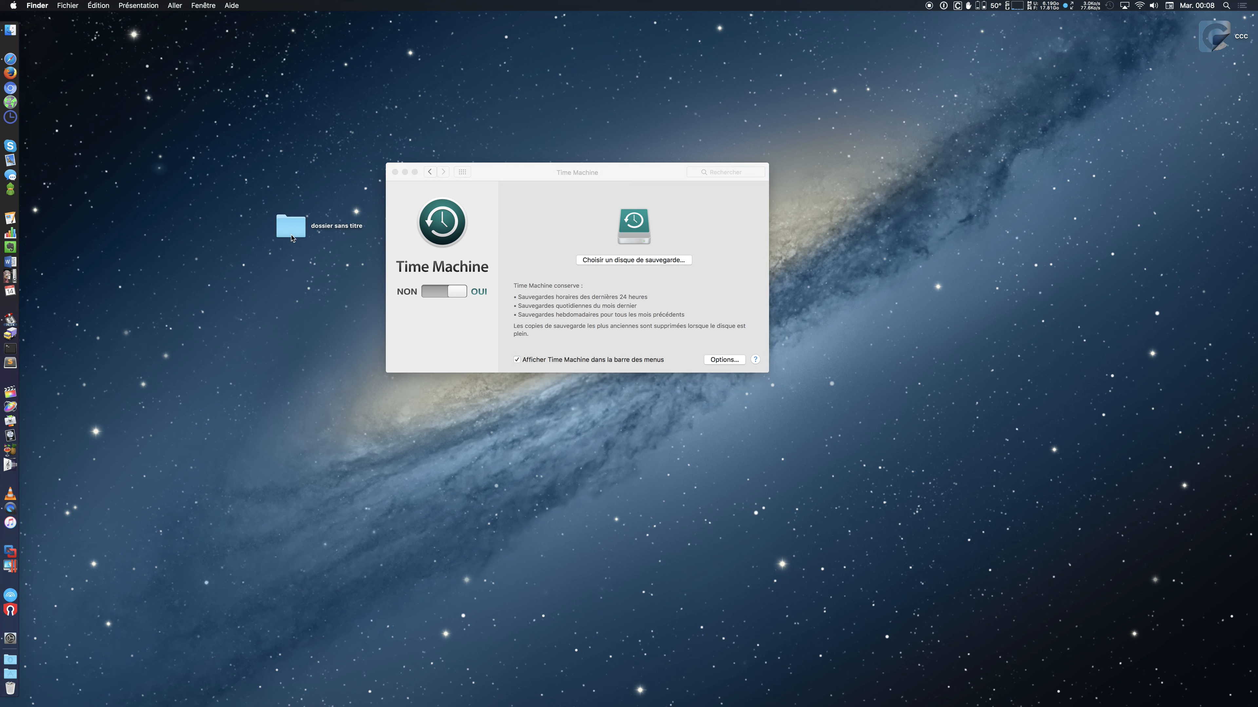
pyautogui.moveTo(293, 282); pyautogui.dragTo(295, 202)
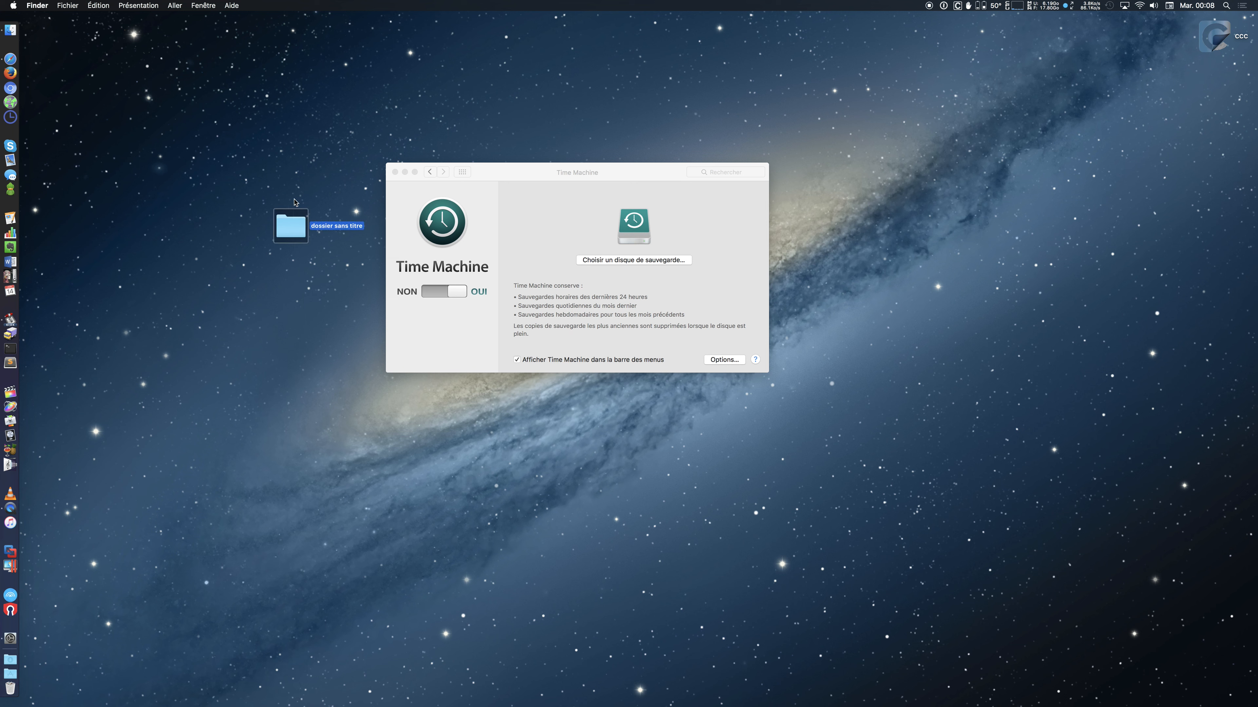
pyautogui.press('super+BackSpace')
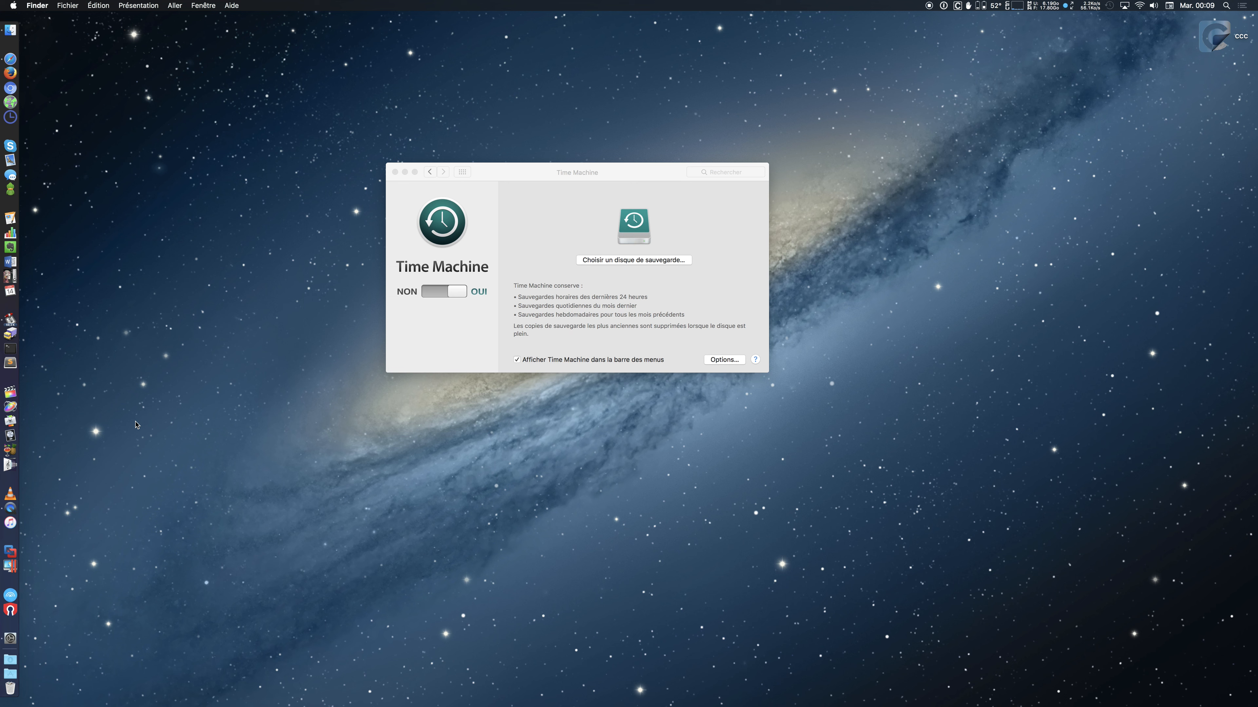
# - Close the Time Machine preferences, open Carbon Copy Cloner and reposition its window
pyautogui.click(518, 272)
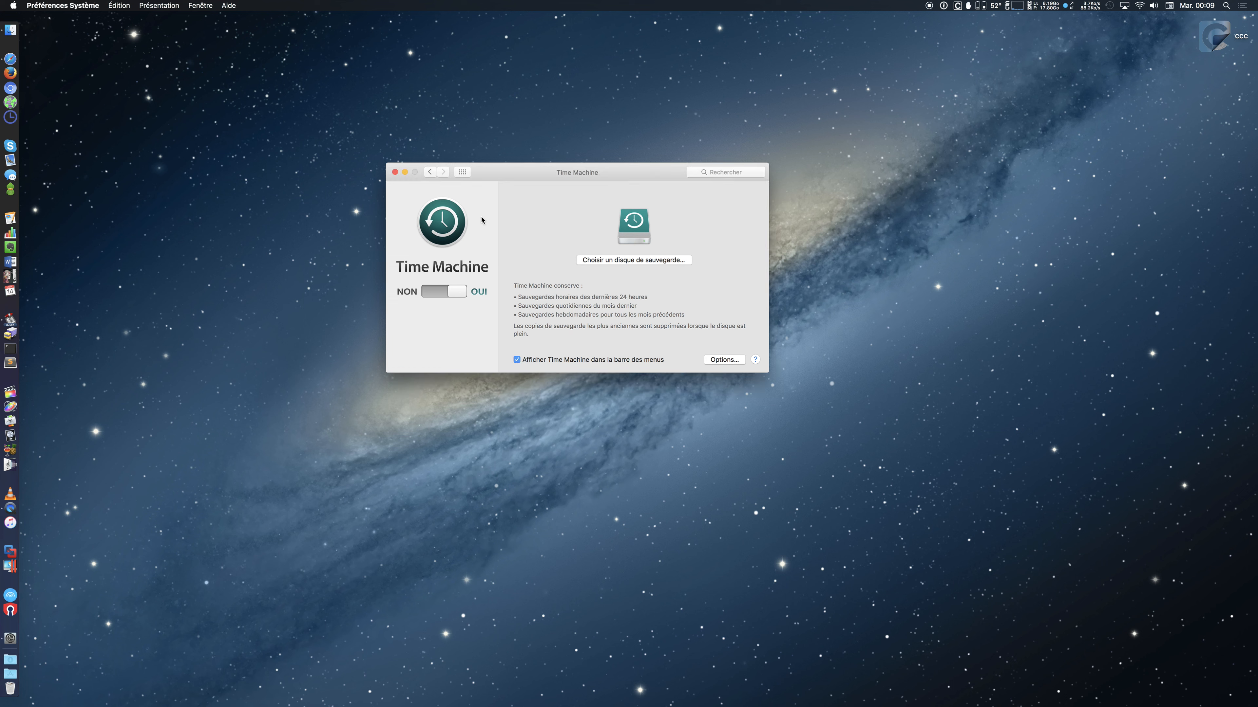
pyautogui.click(394, 173)
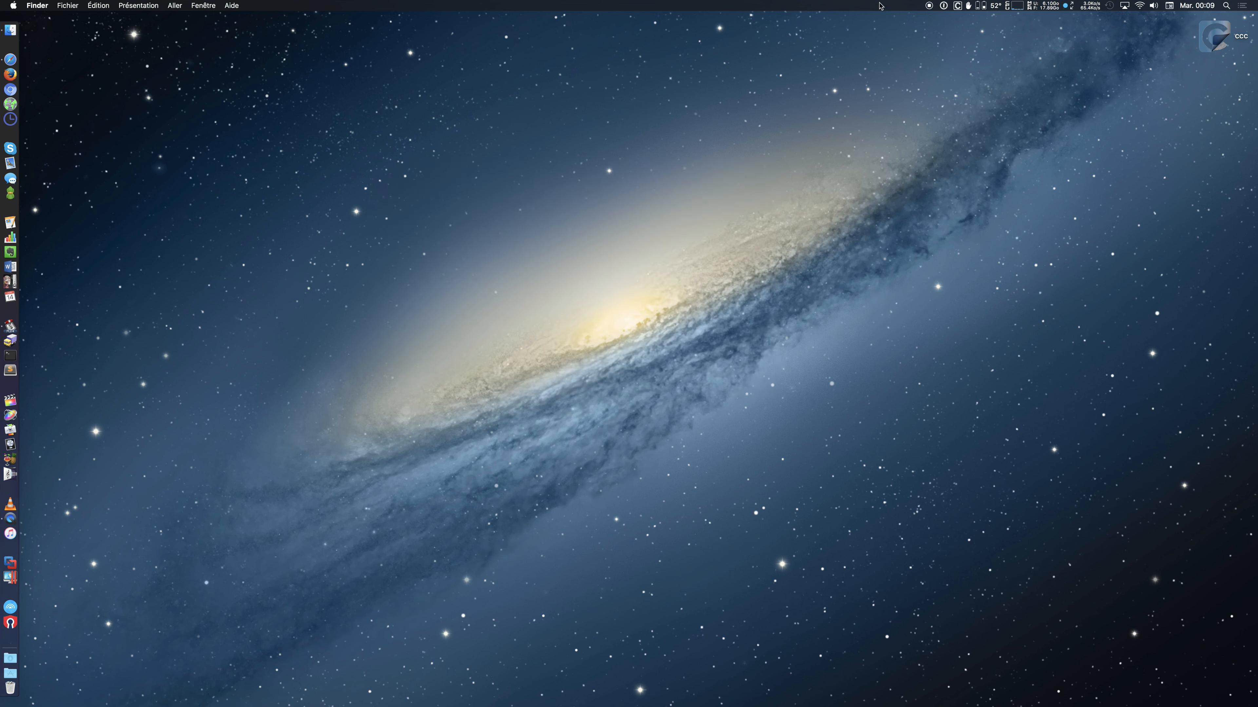
pyautogui.click(956, 6)
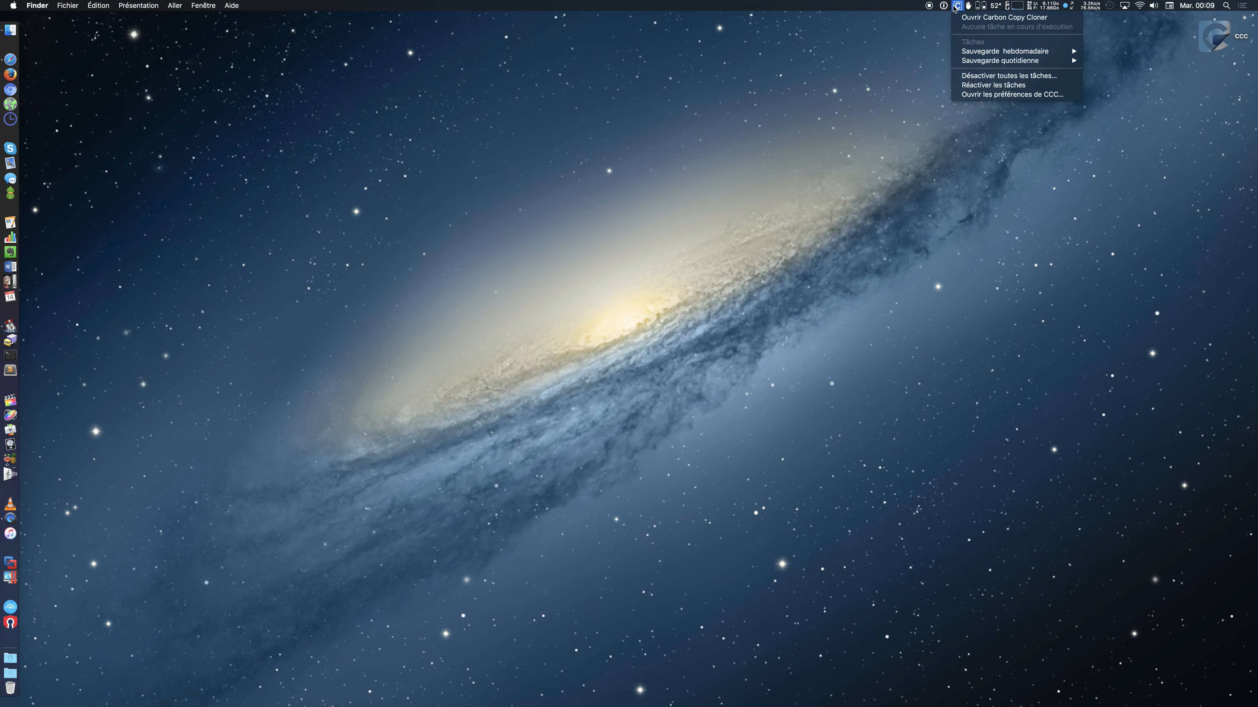
pyautogui.click(959, 19)
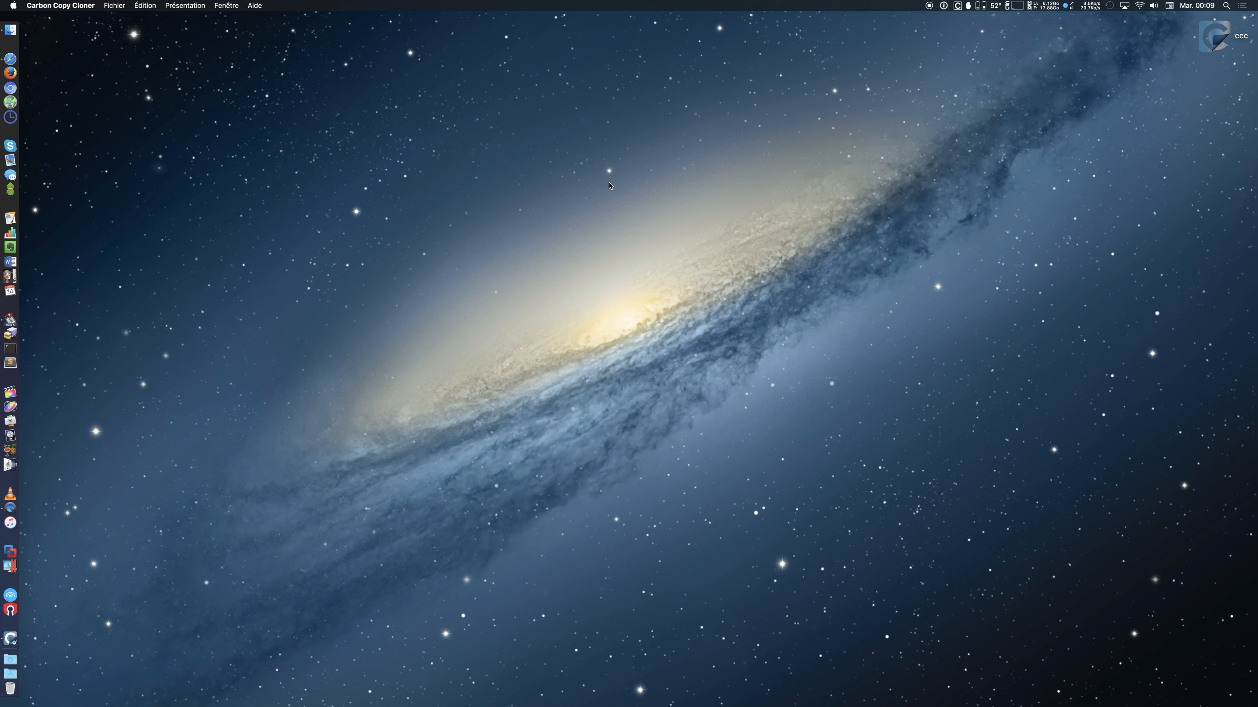
pyautogui.moveTo(609, 275); pyautogui.dragTo(596, 219)
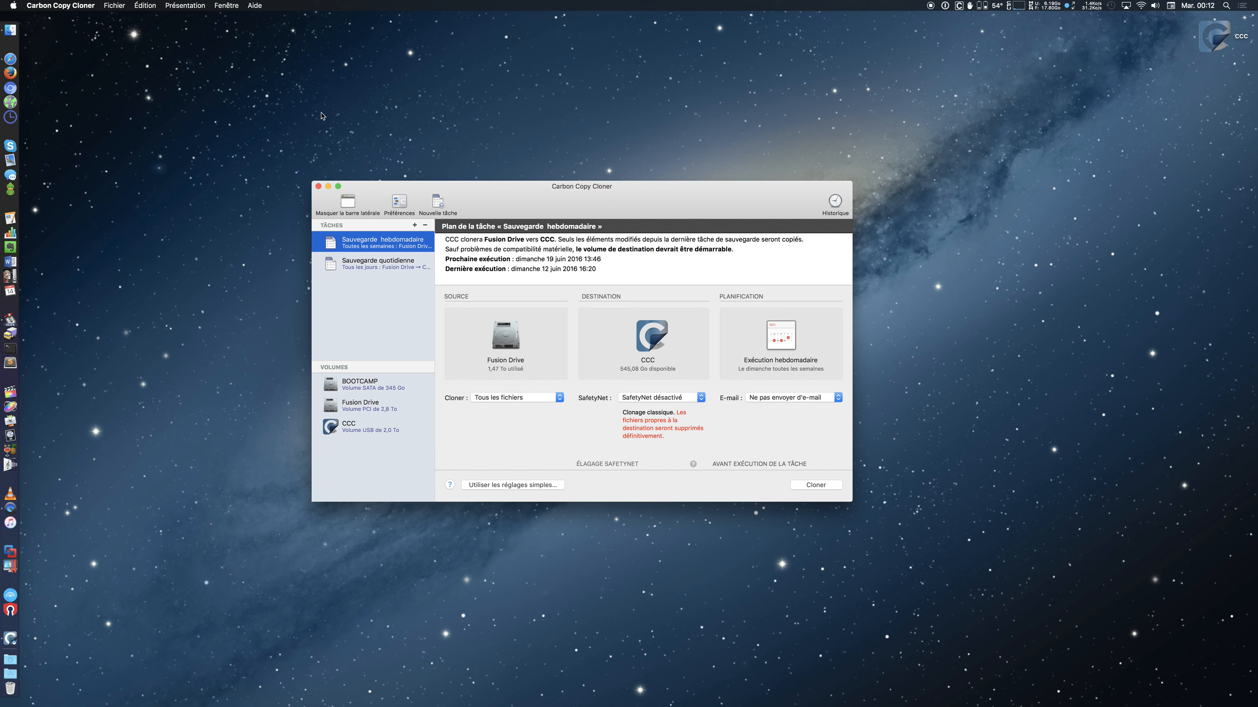
# - Create an untitled folder on the desktop and move it to the trash
pyautogui.rightClick(173, 160)
pyautogui.click(174, 163)
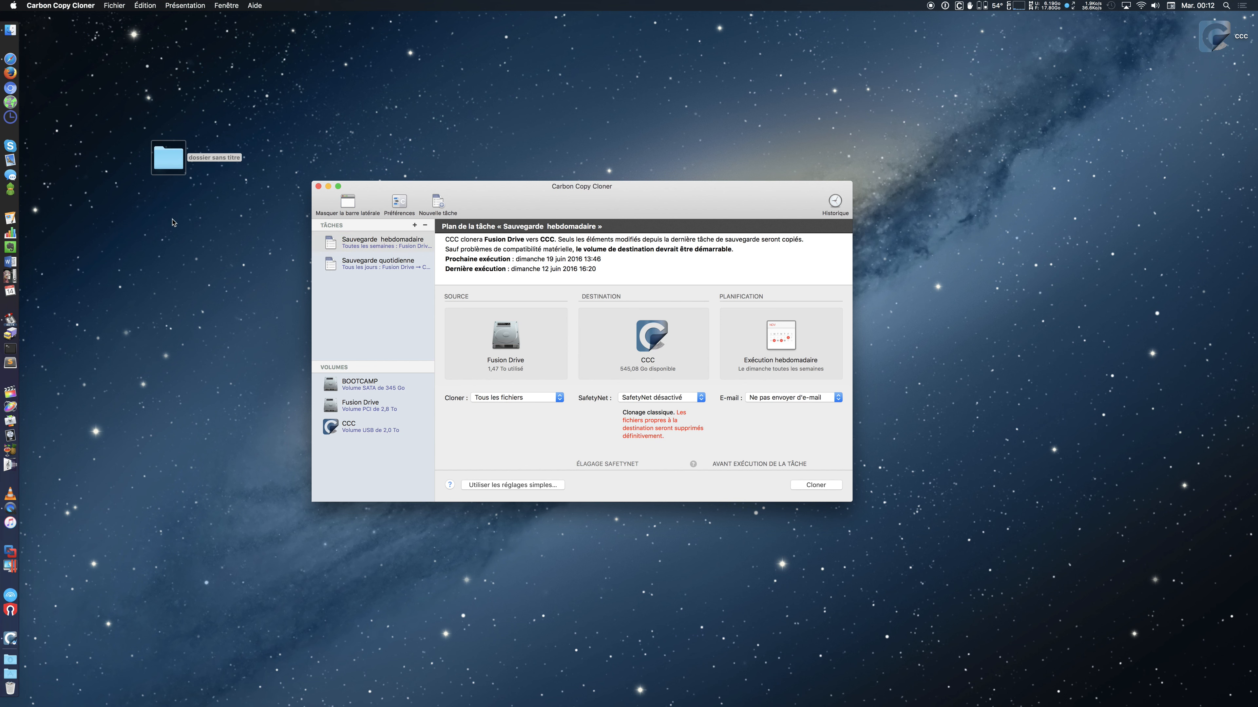
pyautogui.click(375, 311)
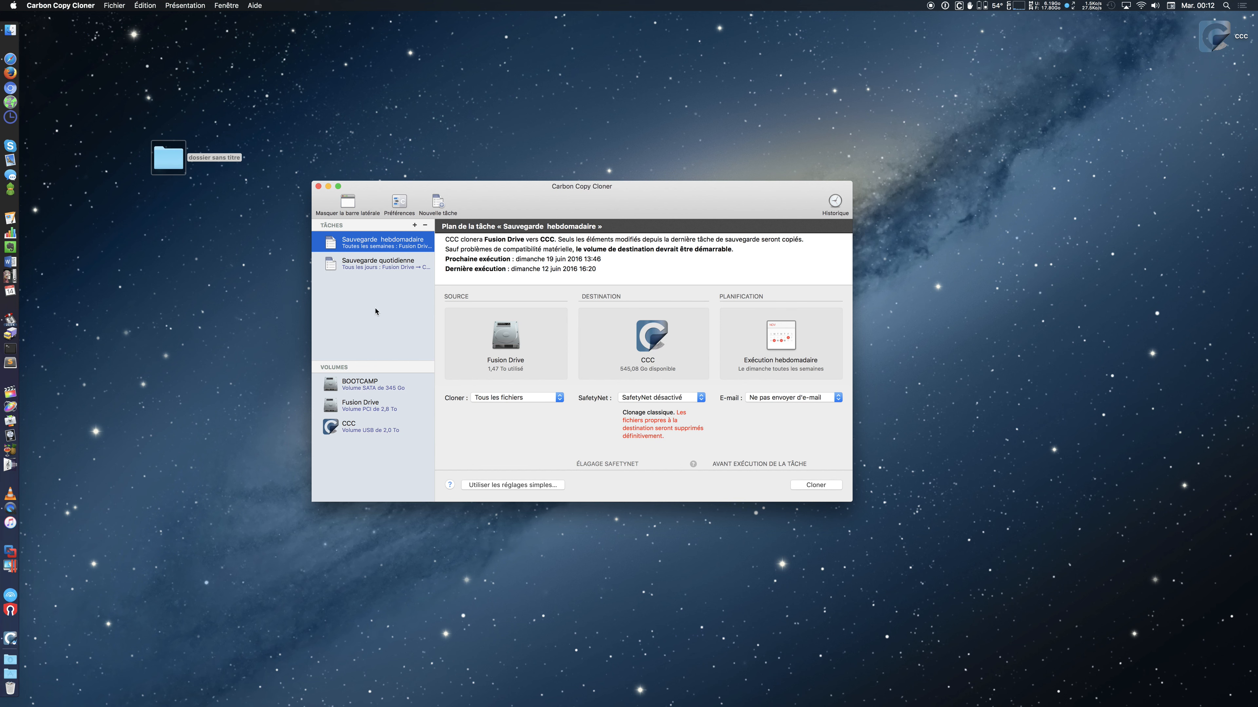
pyautogui.moveTo(139, 250); pyautogui.dragTo(181, 123)
pyautogui.press('super+BackSpace')
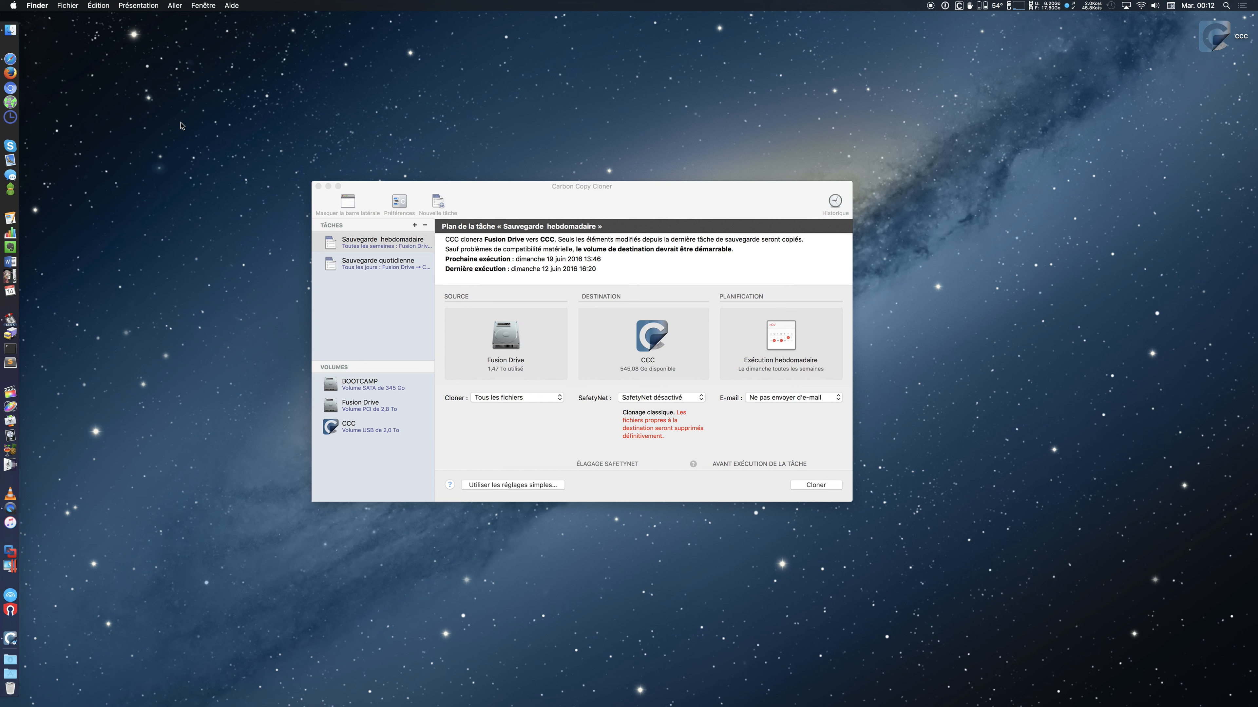
# - Reposition the Carbon Copy Cloner window slightly and create a new task named "backup"
pyautogui.moveTo(561, 207); pyautogui.dragTo(565, 195)
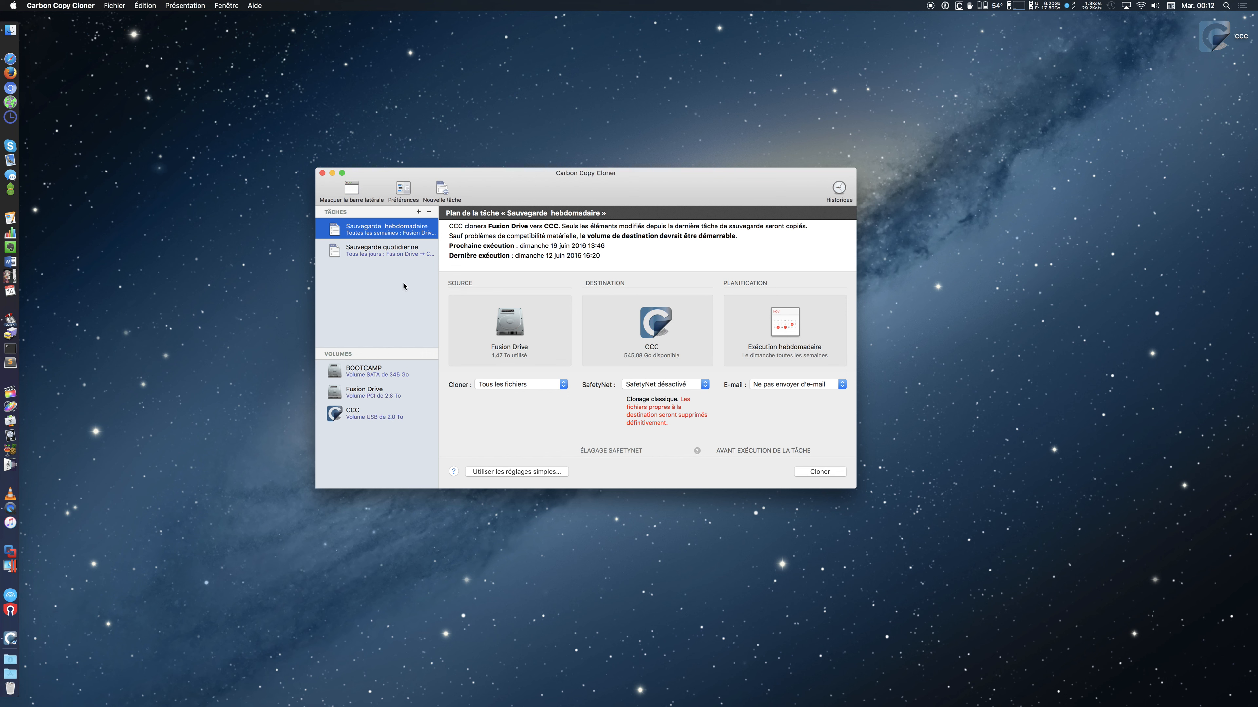
pyautogui.click(418, 211)
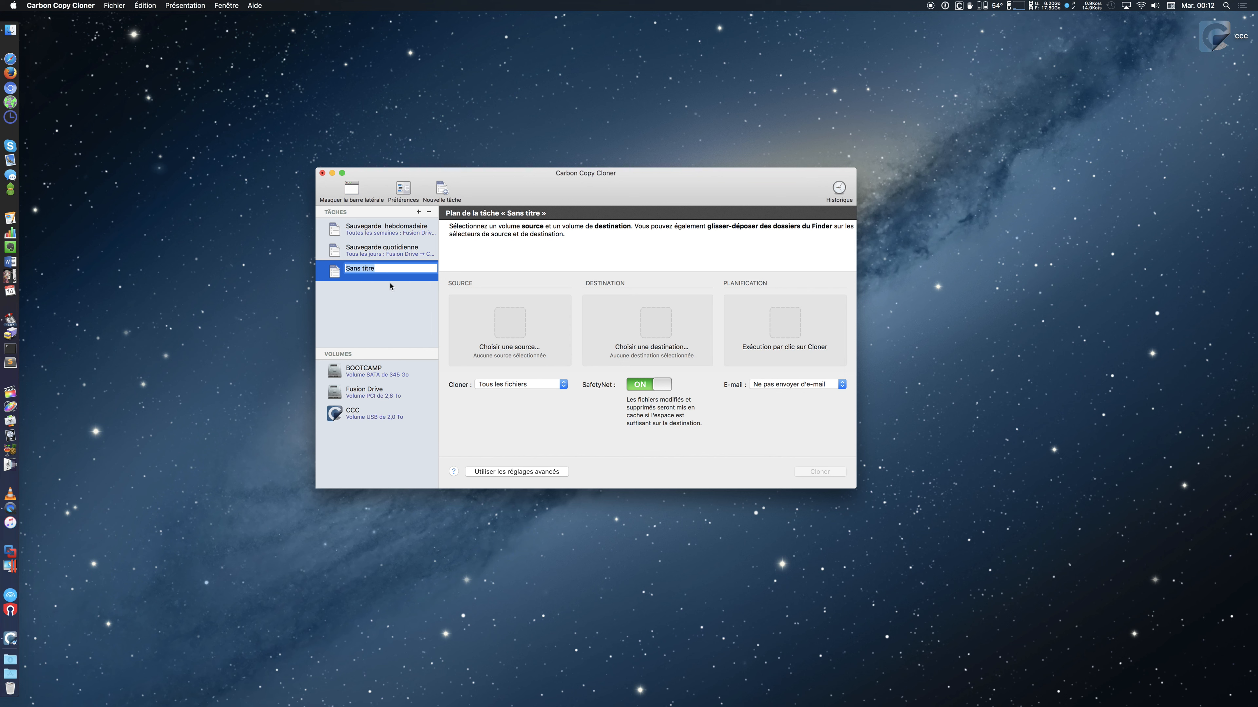
pyautogui.write('backup')
pyautogui.press('Return')
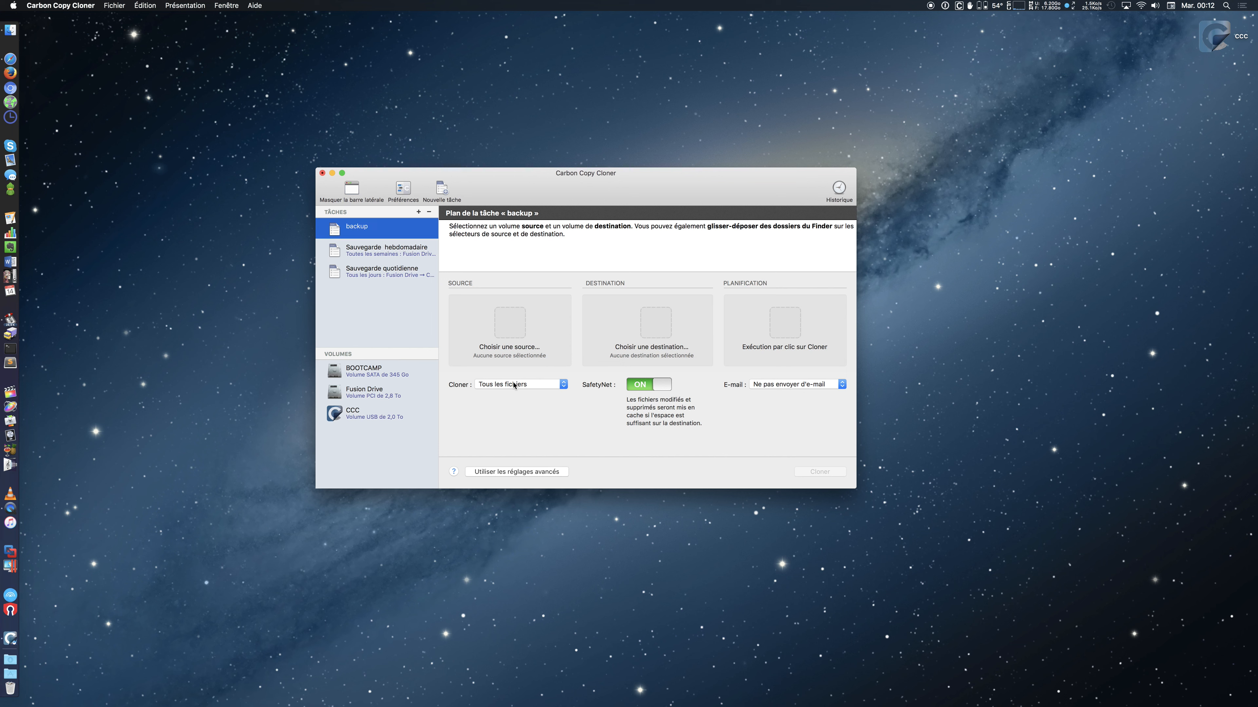
# - Set Fusion Drive as the source and CCC as the destination of the backup task
pyautogui.click(516, 326)
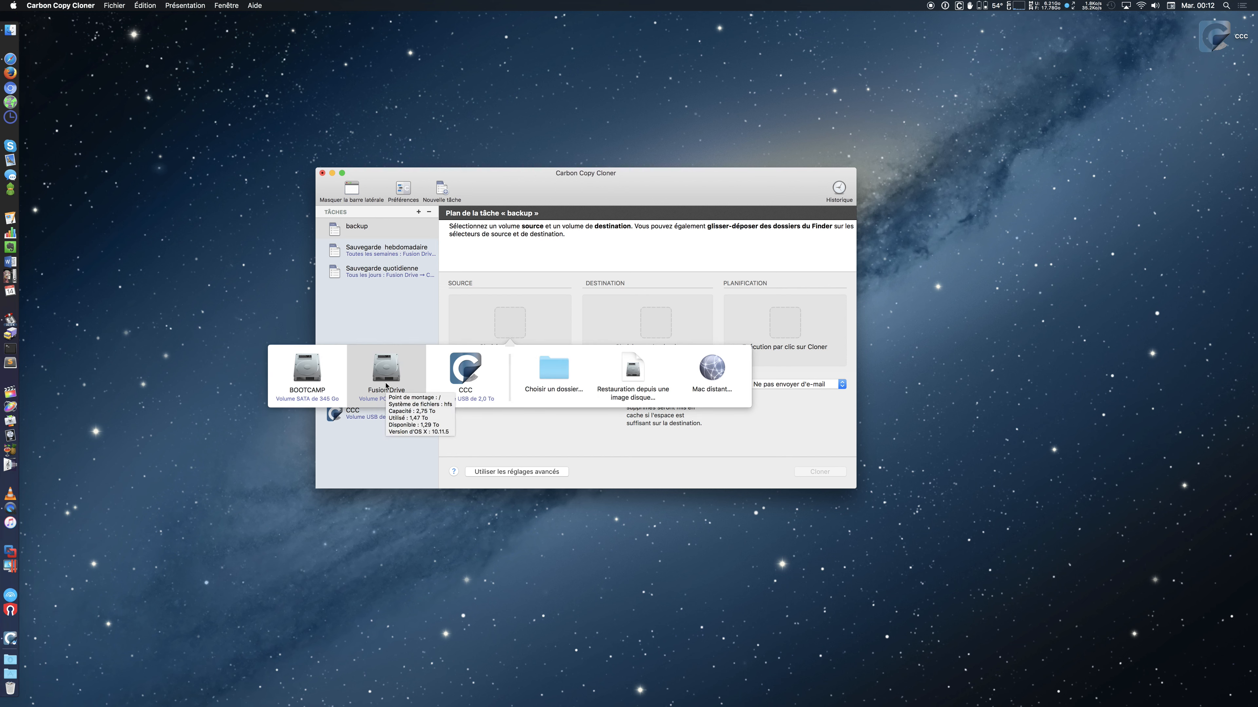
pyautogui.click(386, 386)
pyautogui.click(656, 331)
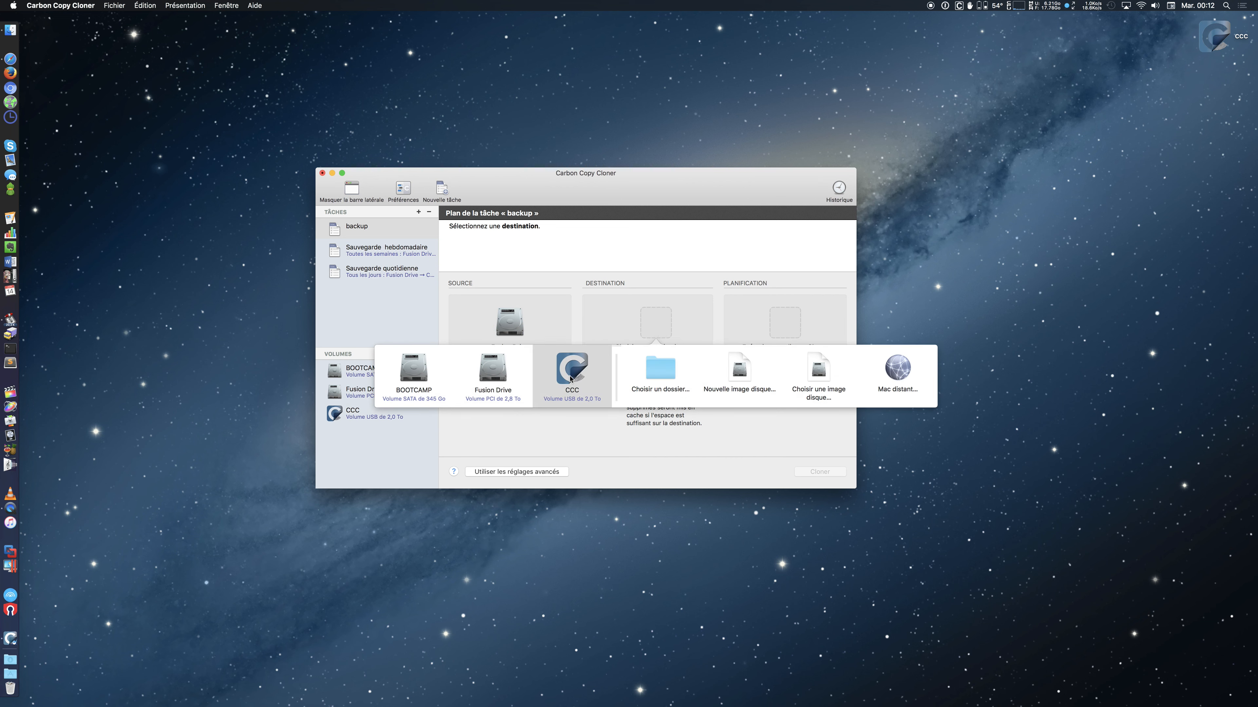
pyautogui.moveTo(571, 379)
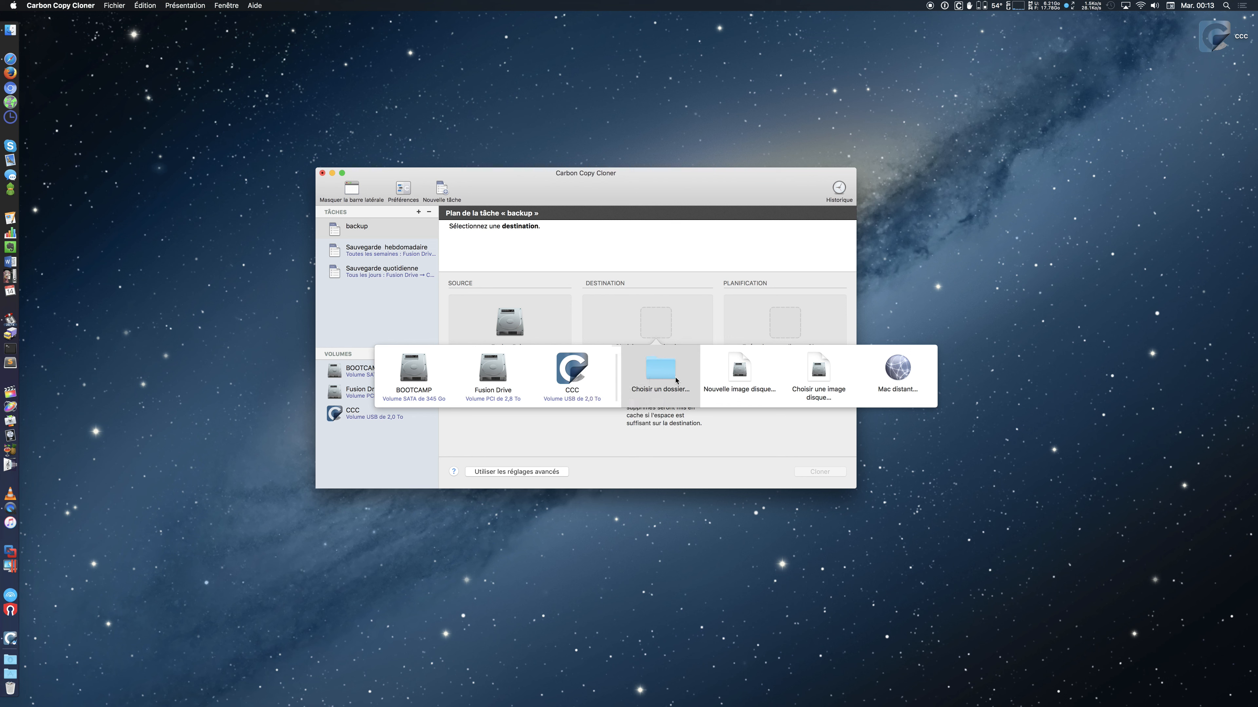
pyautogui.click(577, 384)
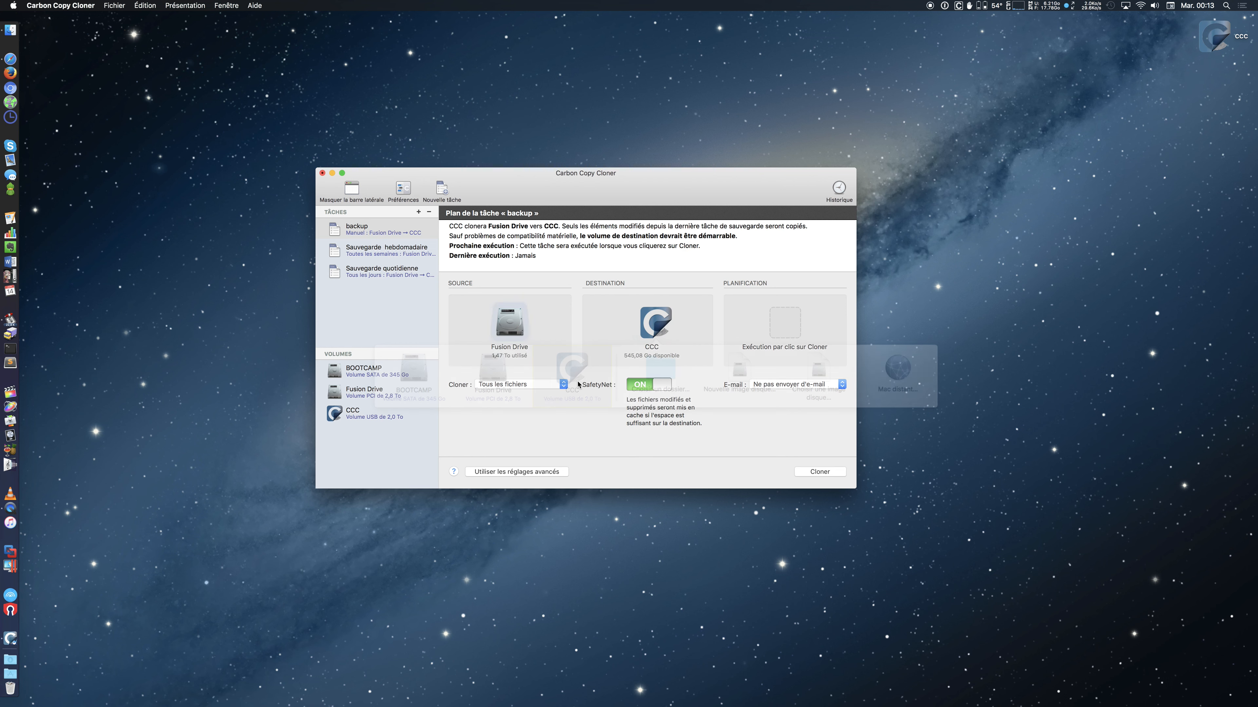
# - Schedule the backup task to run every day (Tous les jours) and review its execution limit and sleep-handling options
pyautogui.click(791, 331)
pyautogui.click(770, 372)
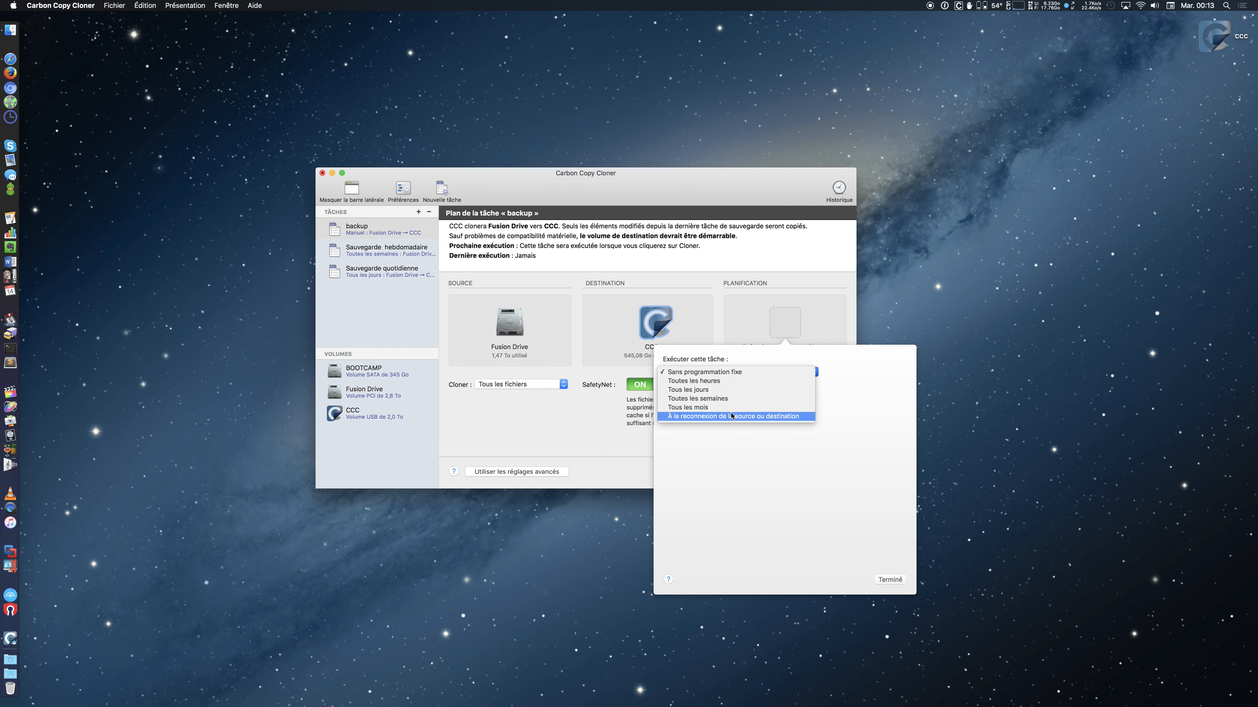
pyautogui.click(723, 390)
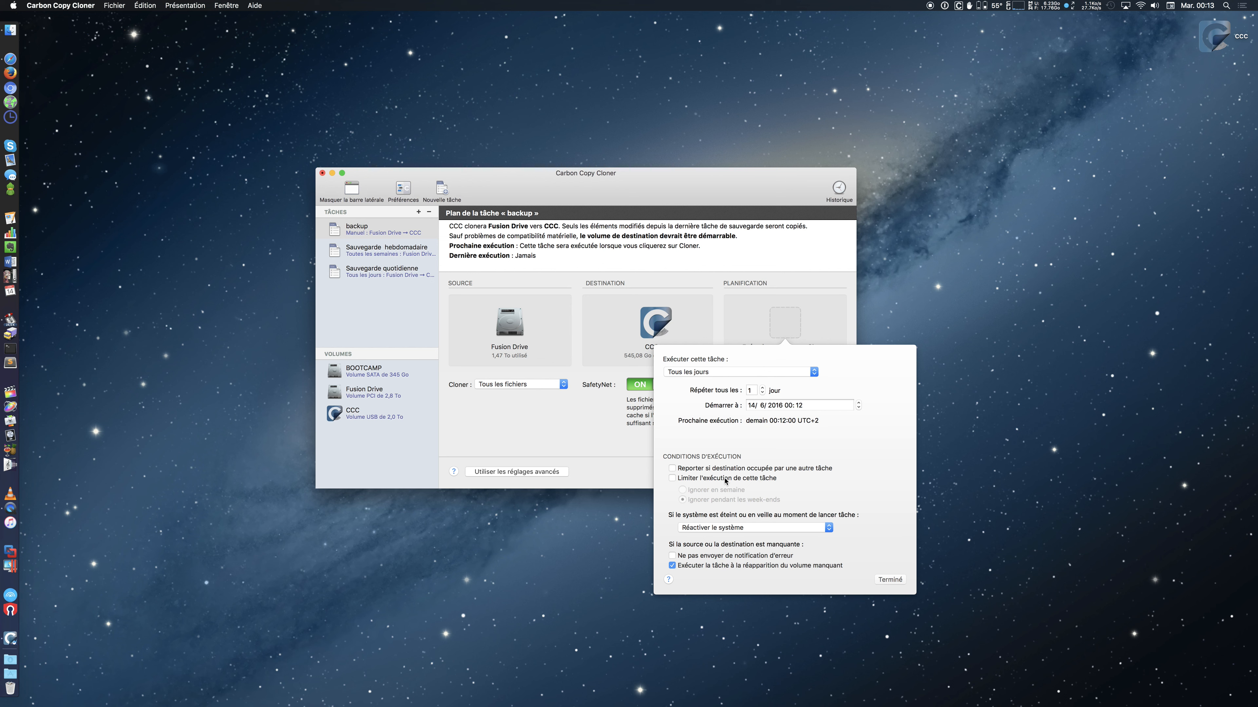
pyautogui.click(725, 479)
pyautogui.click(696, 479)
pyautogui.click(798, 528)
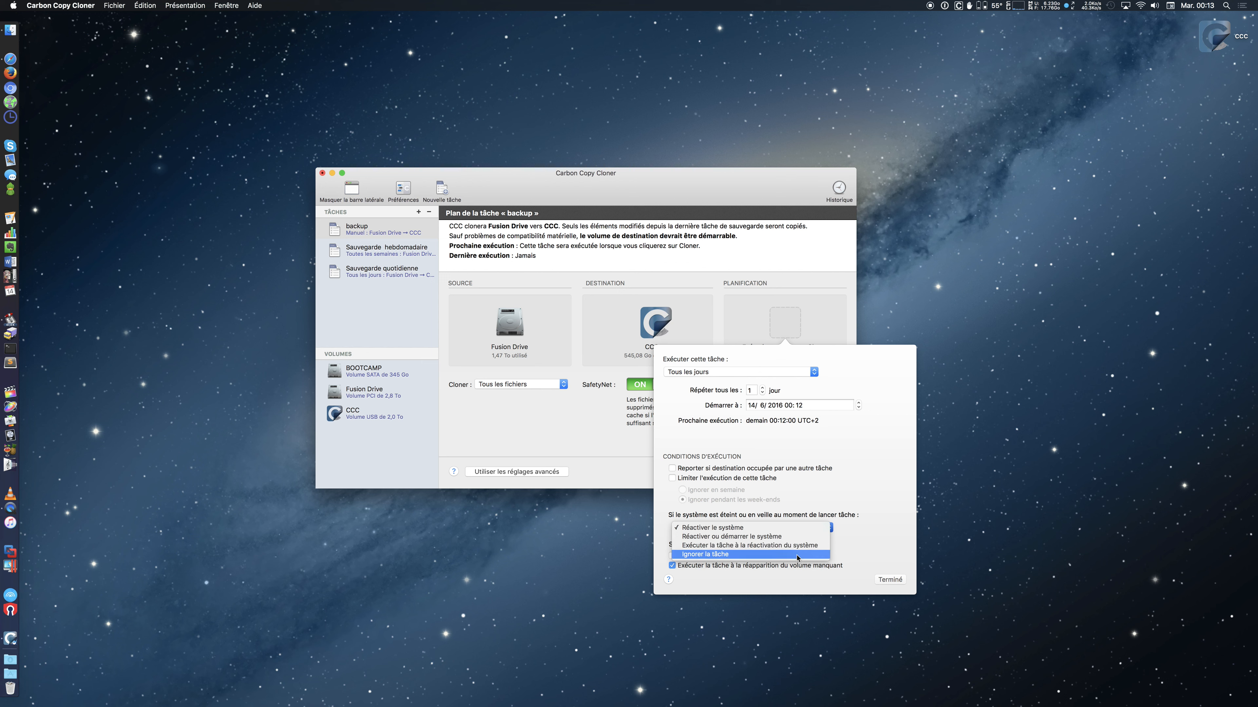
pyautogui.click(856, 547)
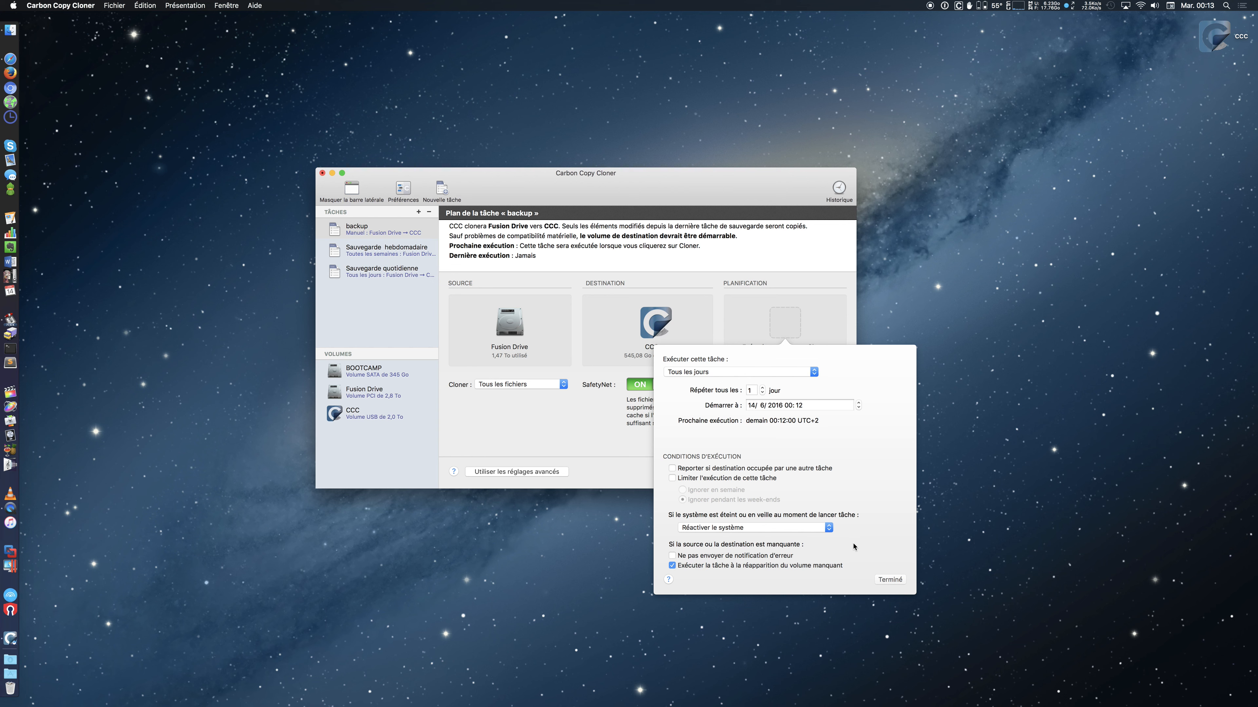
pyautogui.click(600, 444)
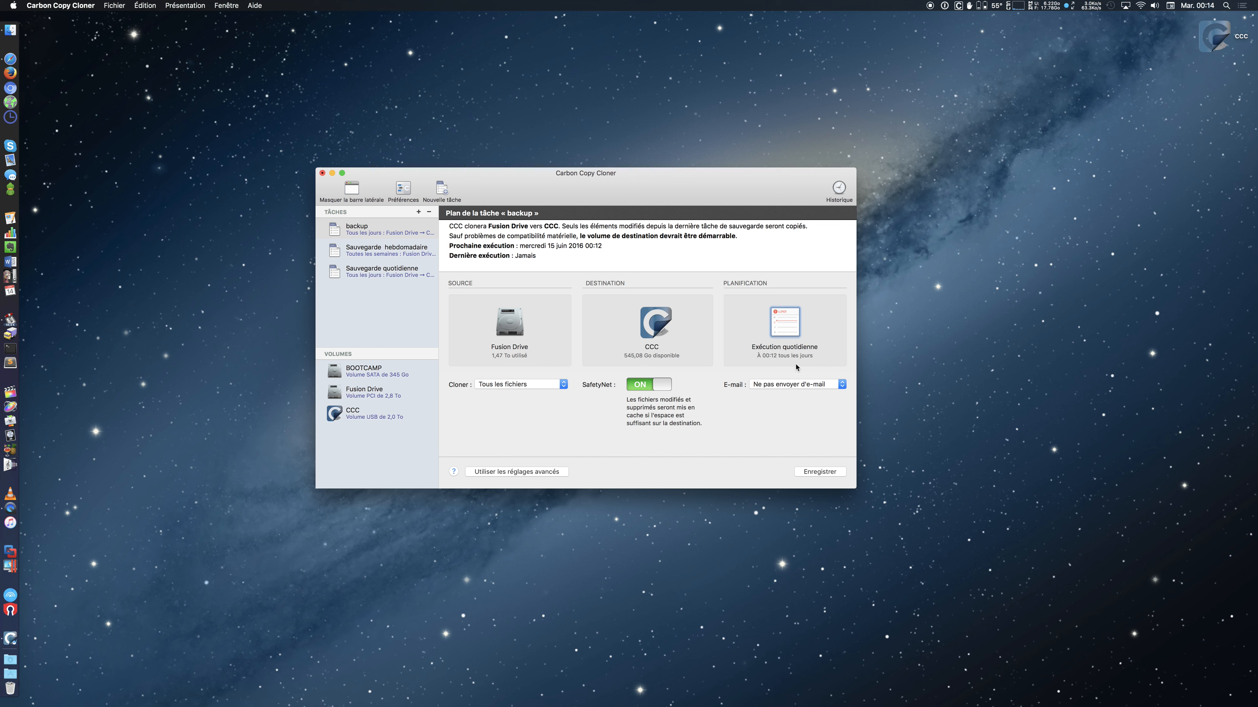
# - Review the backup task's e-mail notification choices and its choices of files to clone without changing them
pyautogui.click(792, 384)
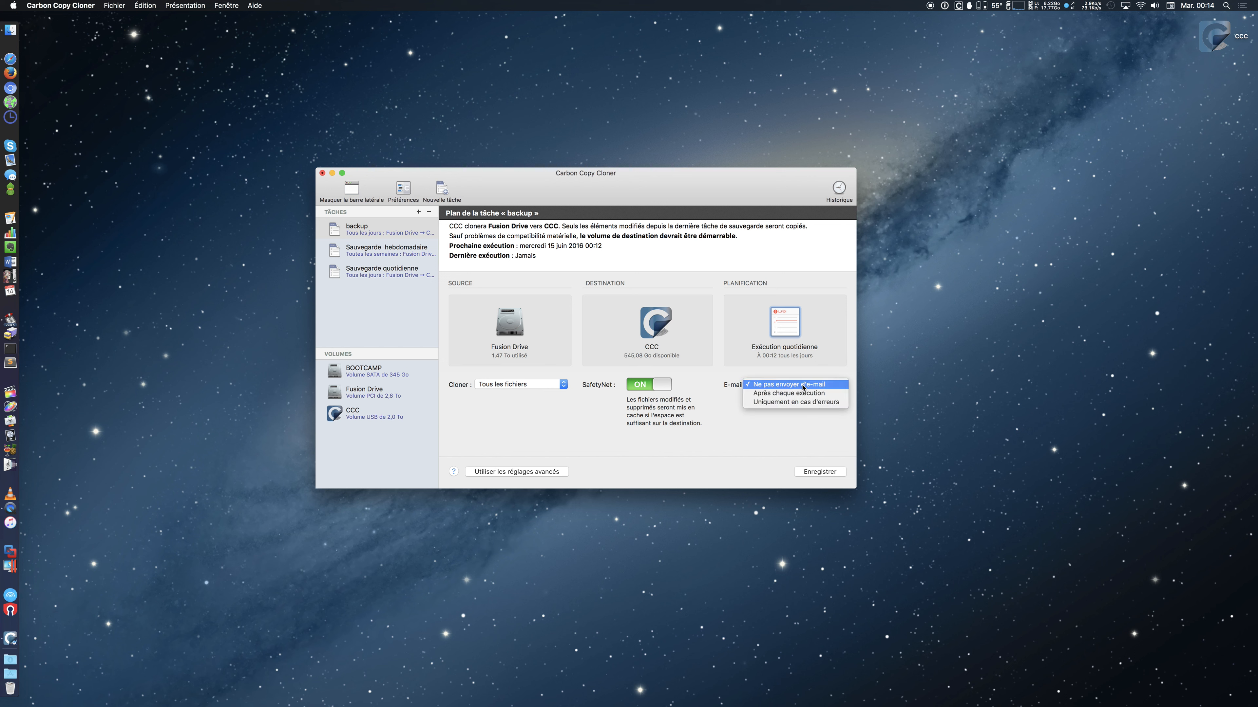
pyautogui.click(640, 421)
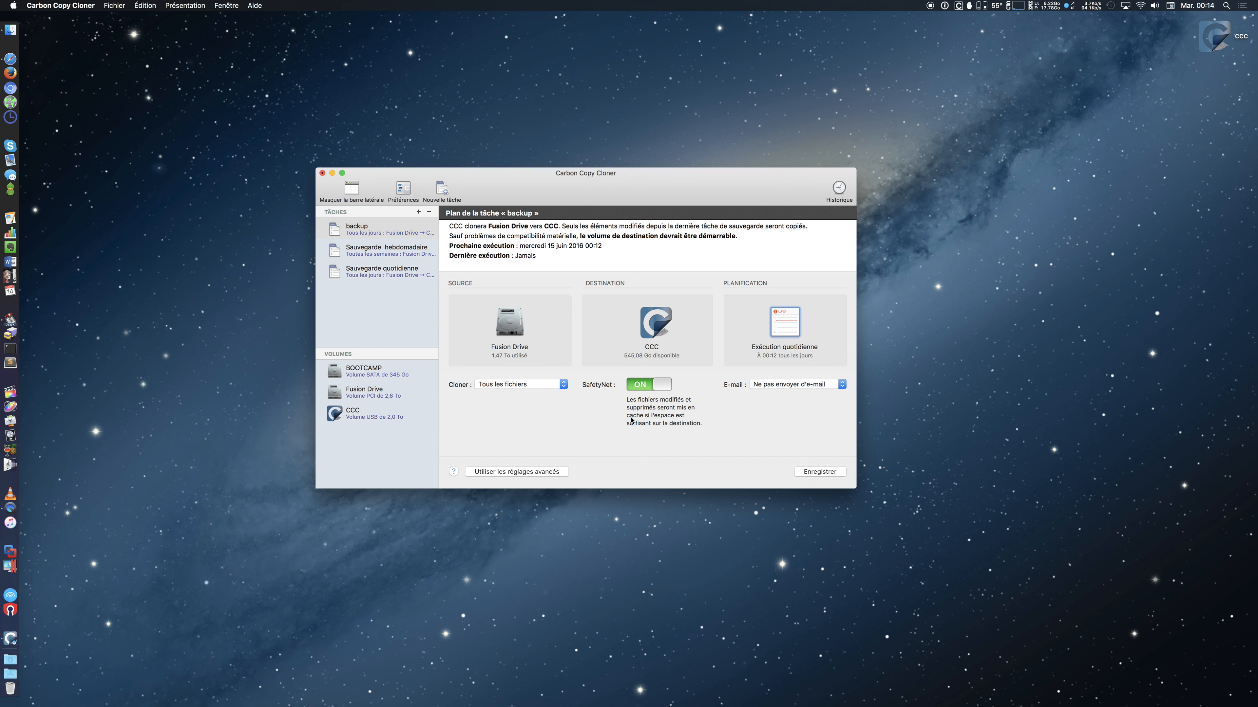
pyautogui.click(523, 386)
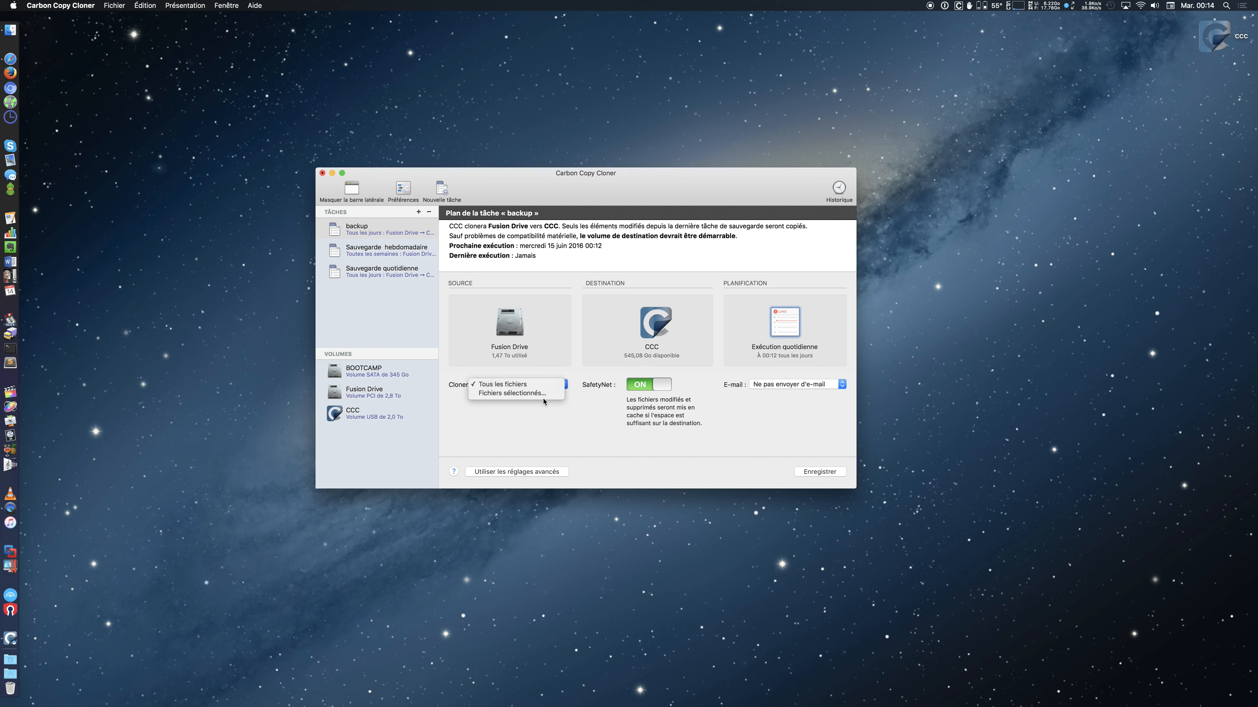
pyautogui.click(552, 421)
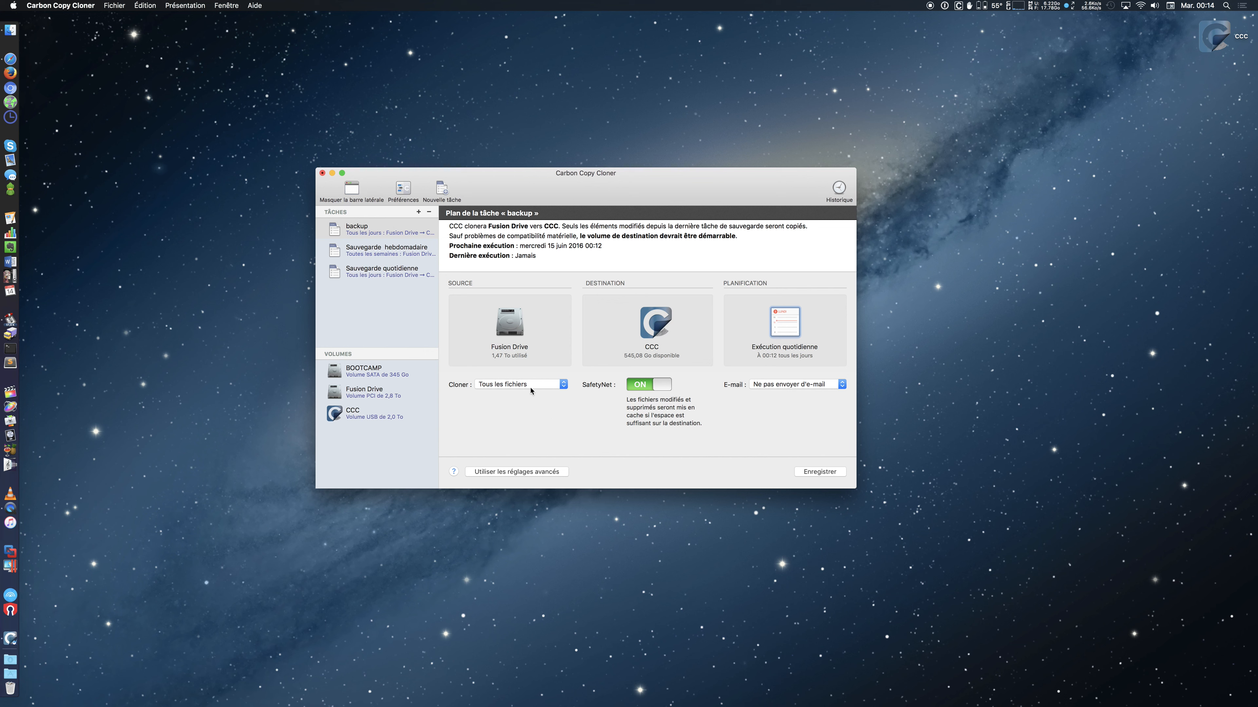
# - Turn SafetyNet off and, in the advanced settings, enable searching for and replacing damaged files for the backup task
pyautogui.click(650, 388)
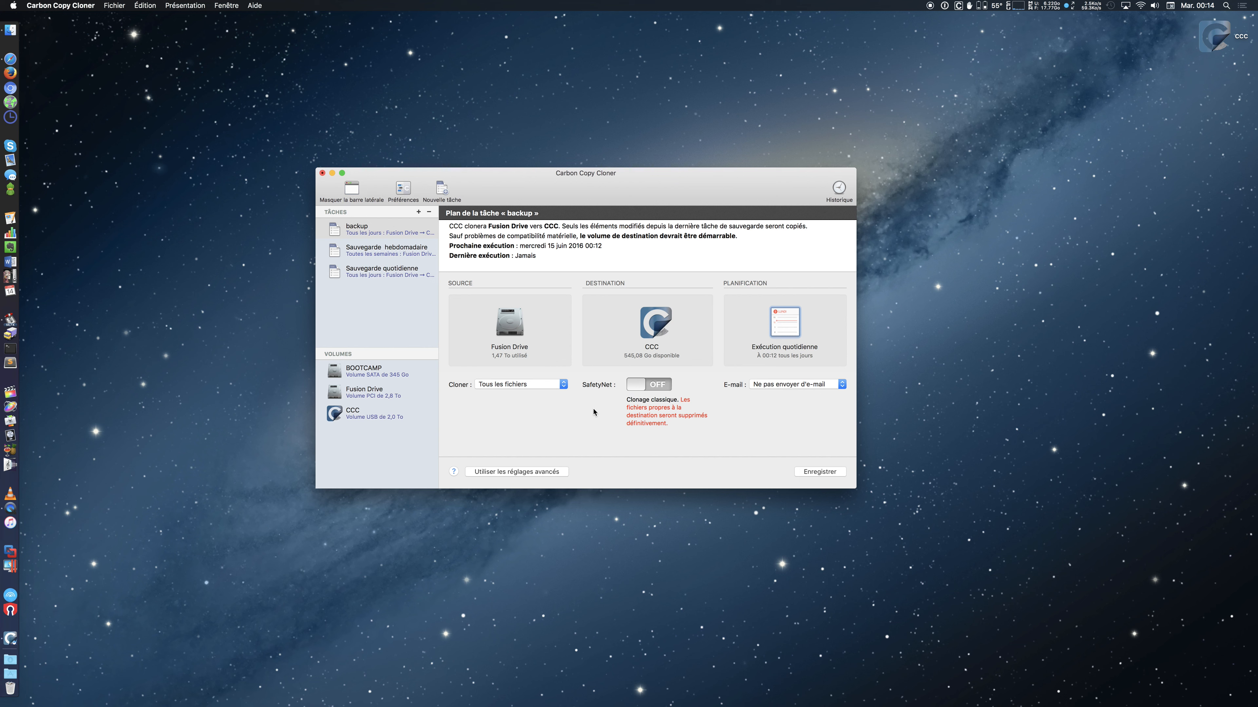
pyautogui.click(526, 473)
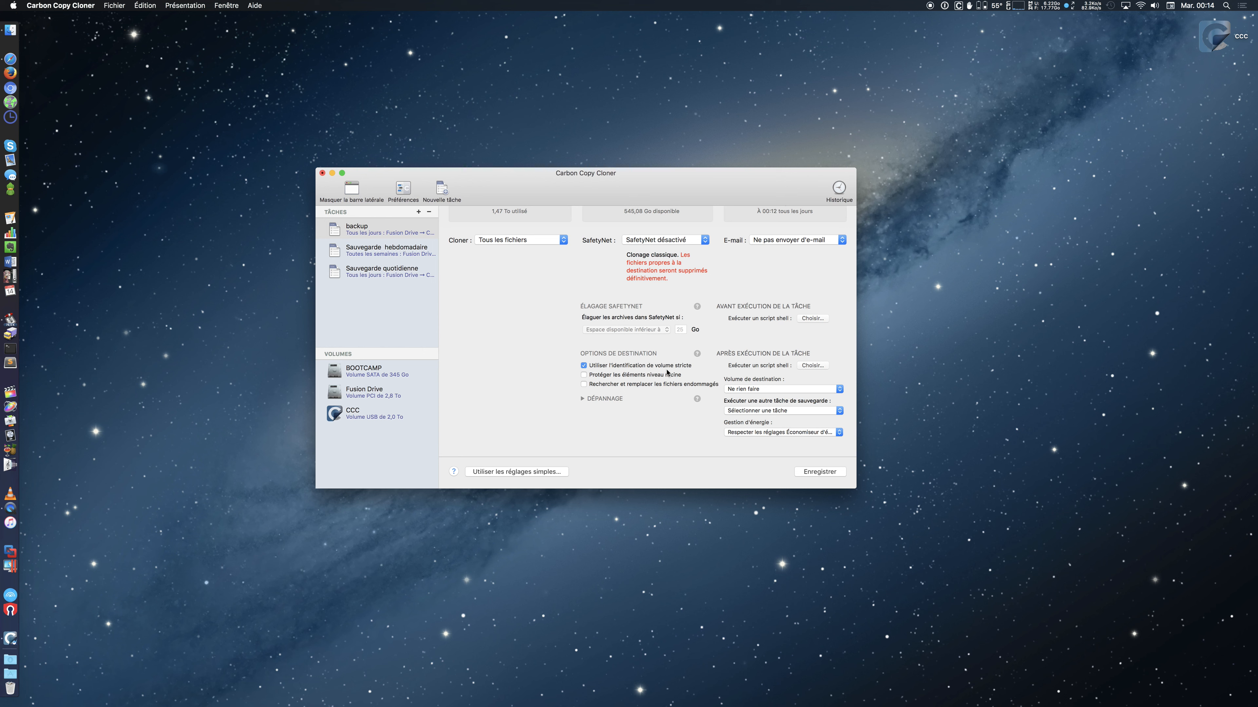
pyautogui.click(603, 386)
pyautogui.click(396, 268)
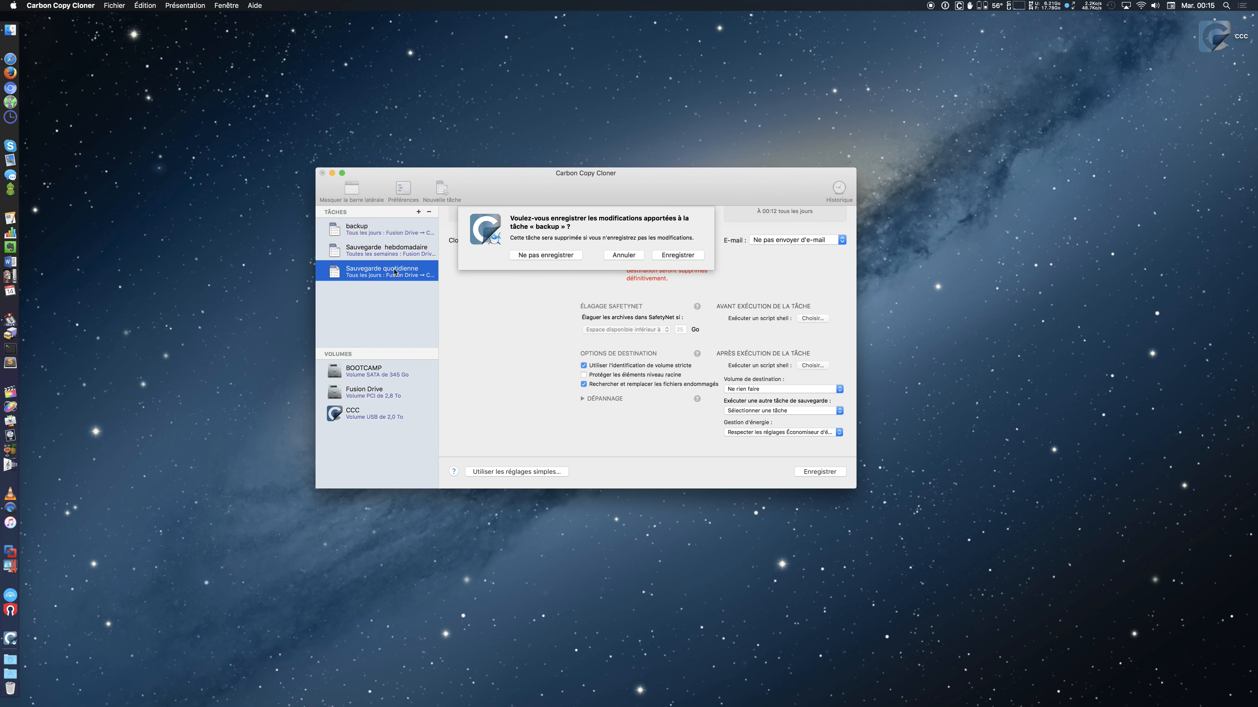
pyautogui.press('Escape')
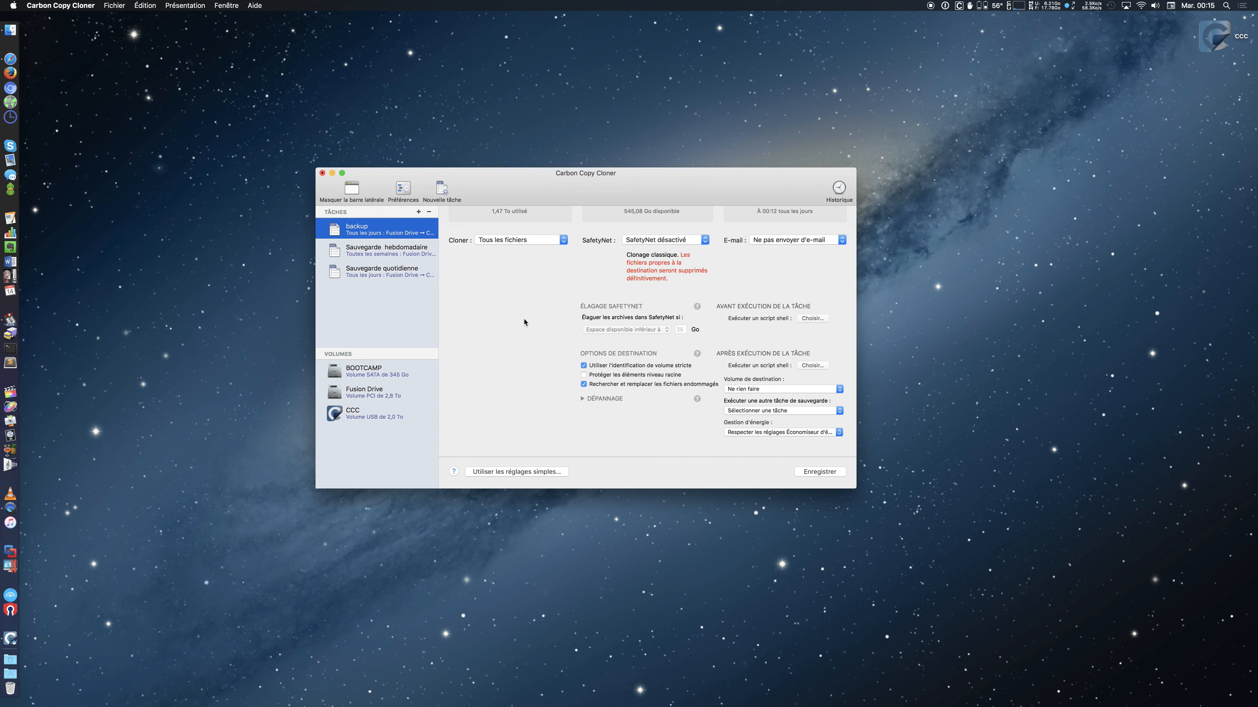
# - Switch the backup task back to the simple settings and accept resetting the advanced ones
pyautogui.scroll(1, 582, 399)
pyautogui.click(546, 473)
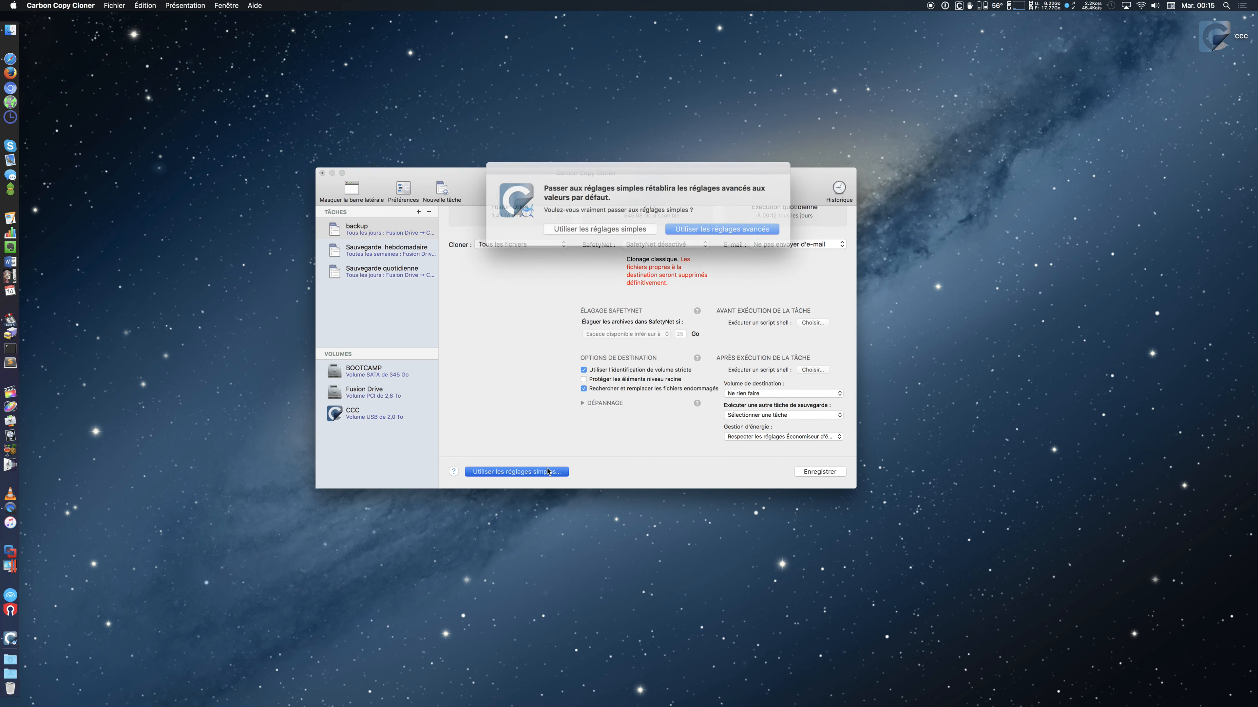
pyautogui.click(630, 229)
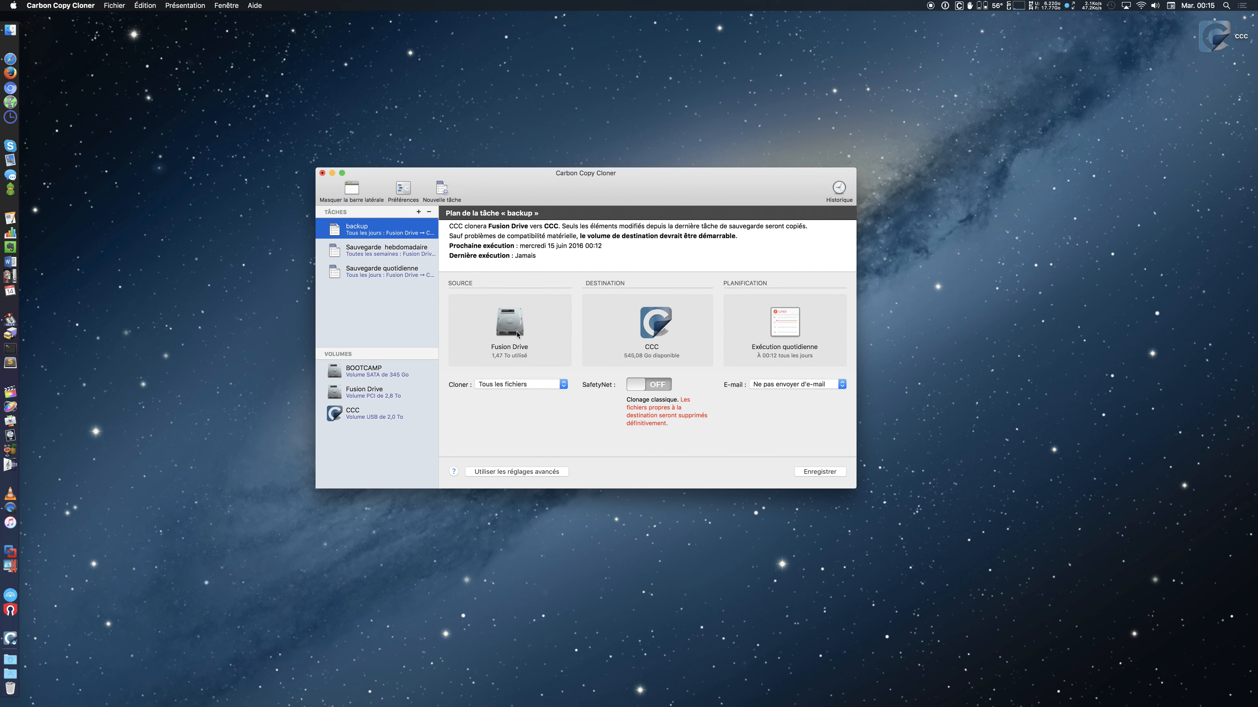
# - Show the backup task's advanced settings again and discard the task without saving it
pyautogui.moveTo(656, 336)
pyautogui.click(508, 471)
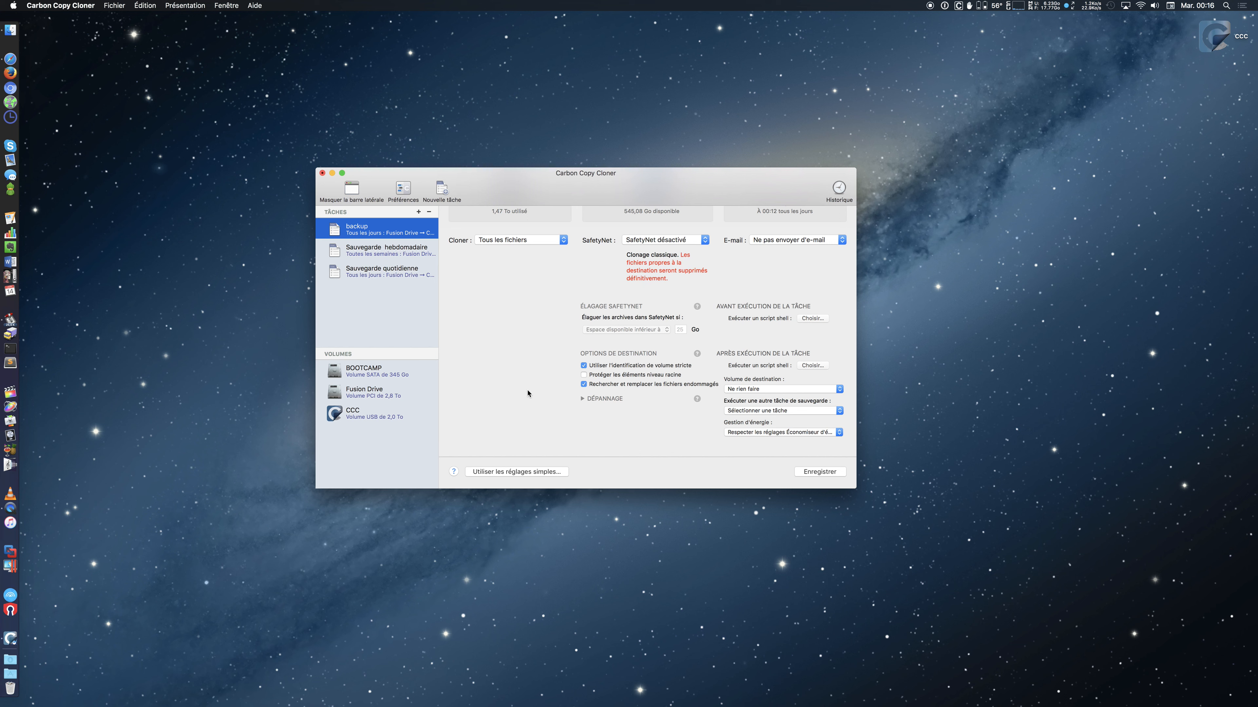
pyautogui.click(389, 375)
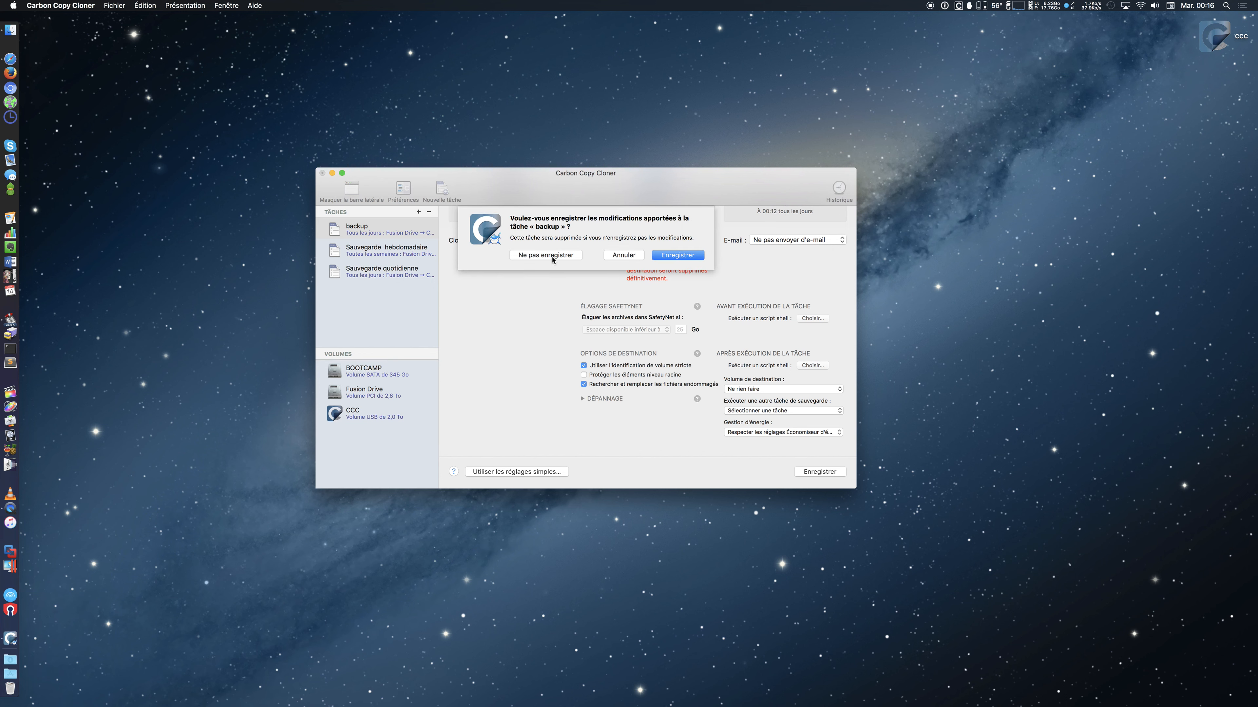
pyautogui.click(549, 256)
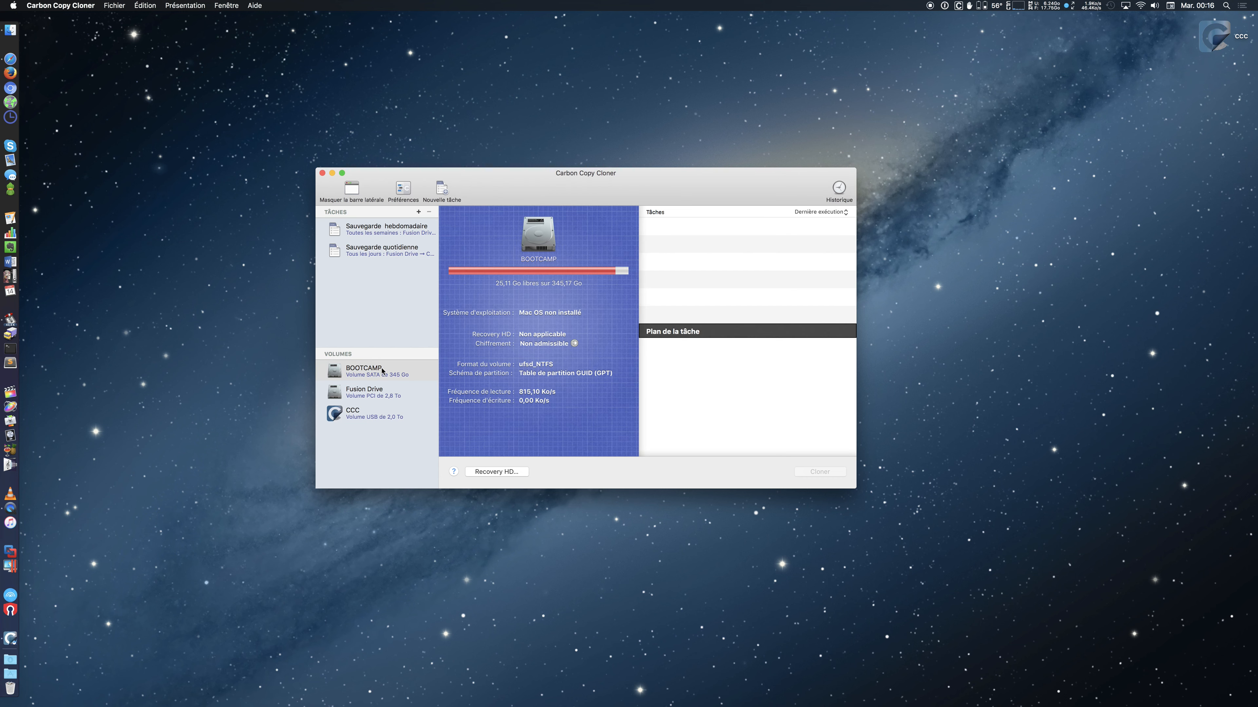
# - Examine the details and associated tasks of the BOOTCAMP, Fusion Drive and CCC volumes
pyautogui.click(382, 371)
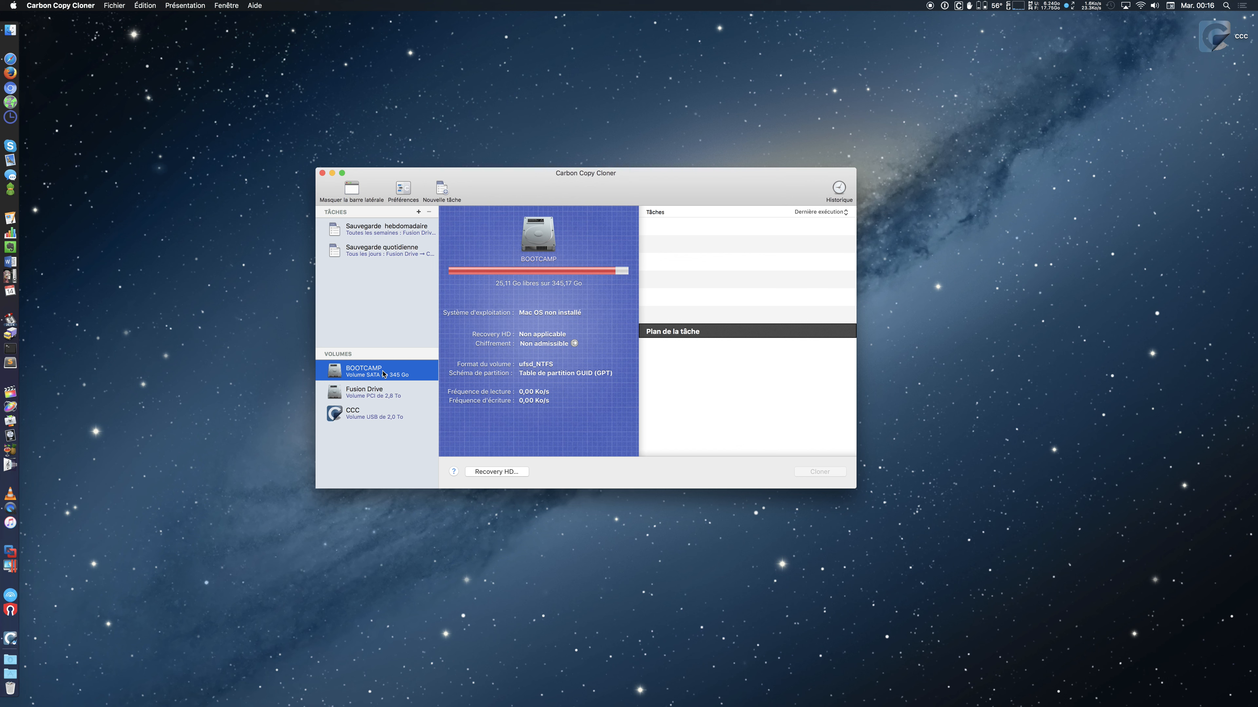
pyautogui.click(387, 396)
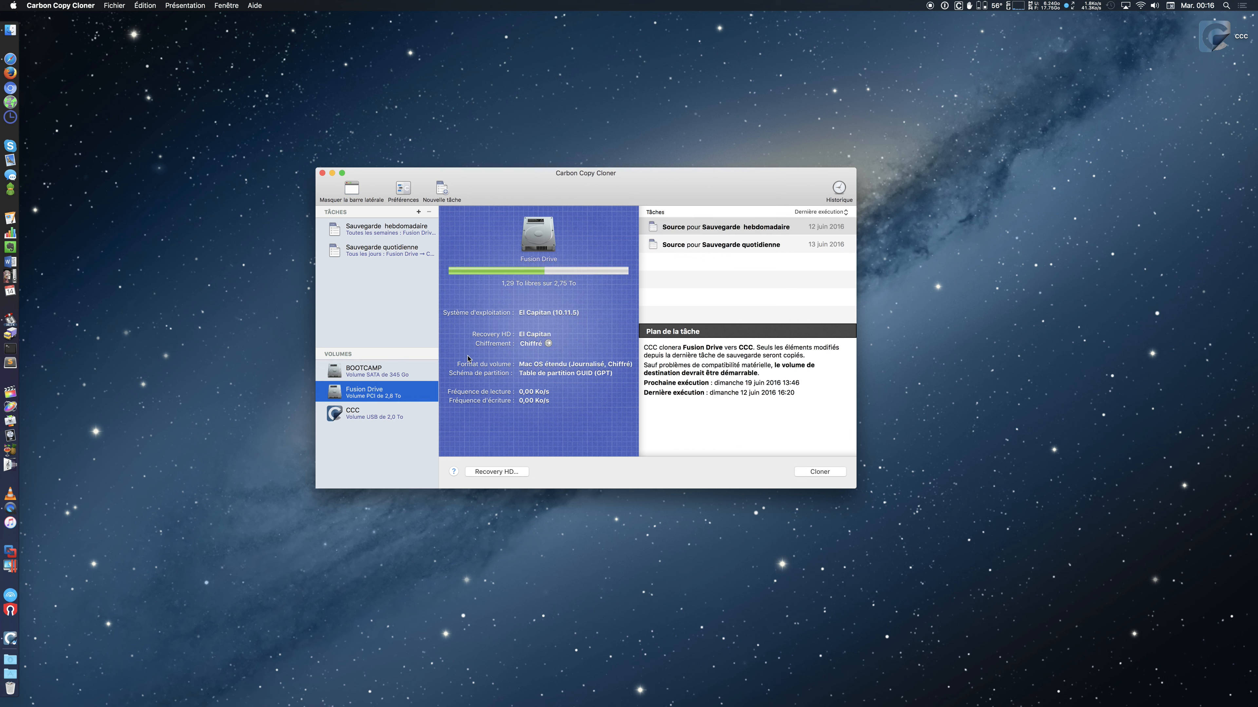
pyautogui.click(390, 421)
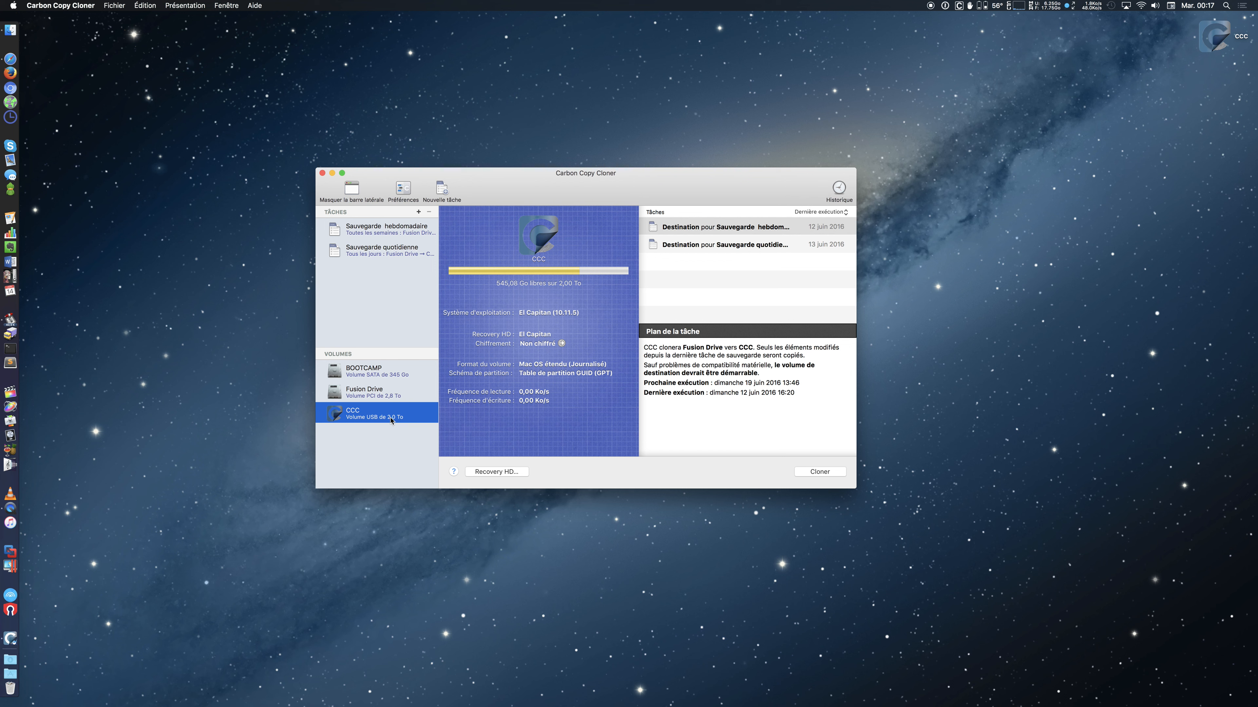
pyautogui.click(396, 395)
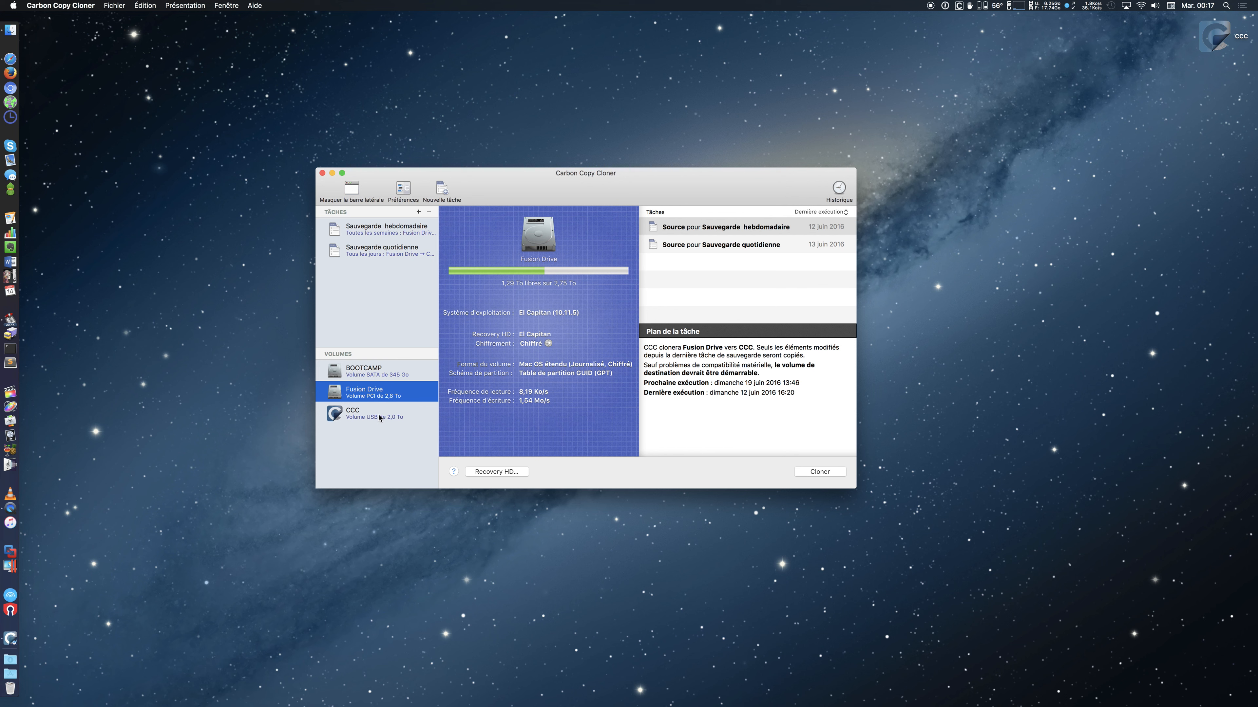
pyautogui.click(365, 413)
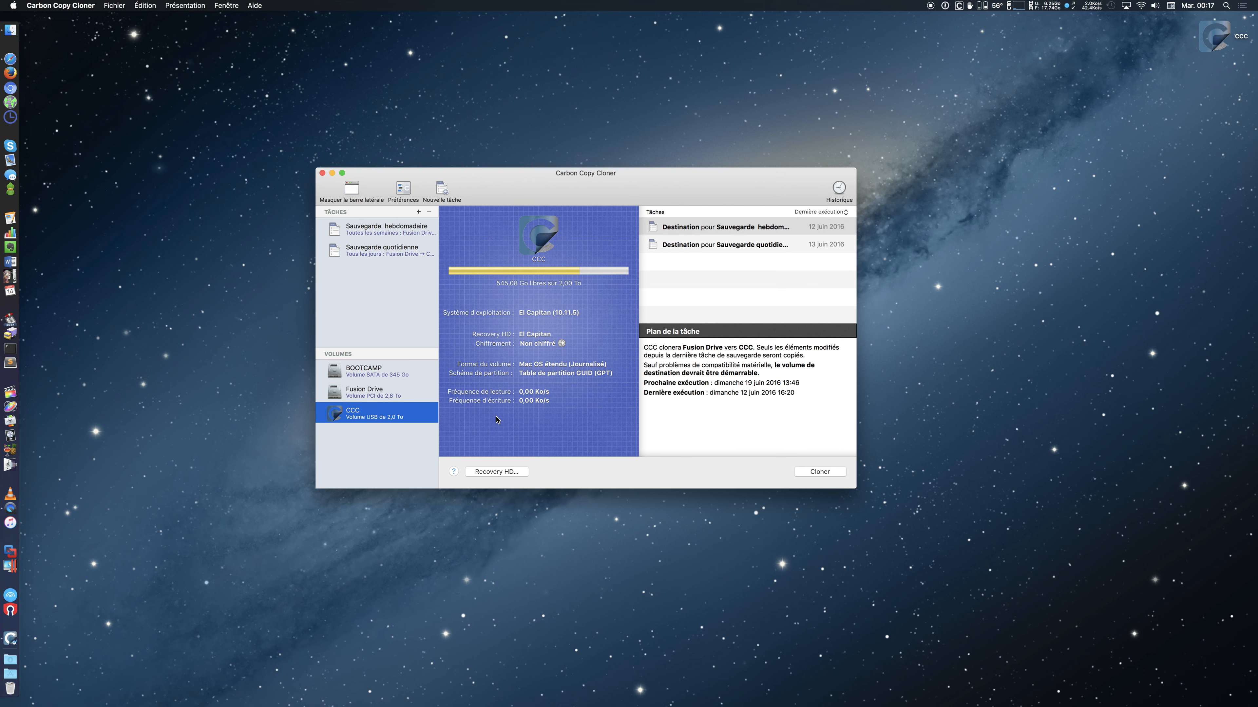
# - Check the CCC volume's encryption and Recovery HD options, closing the recovery partition dialog without restoring
pyautogui.click(562, 344)
pyautogui.click(541, 400)
pyautogui.click(480, 472)
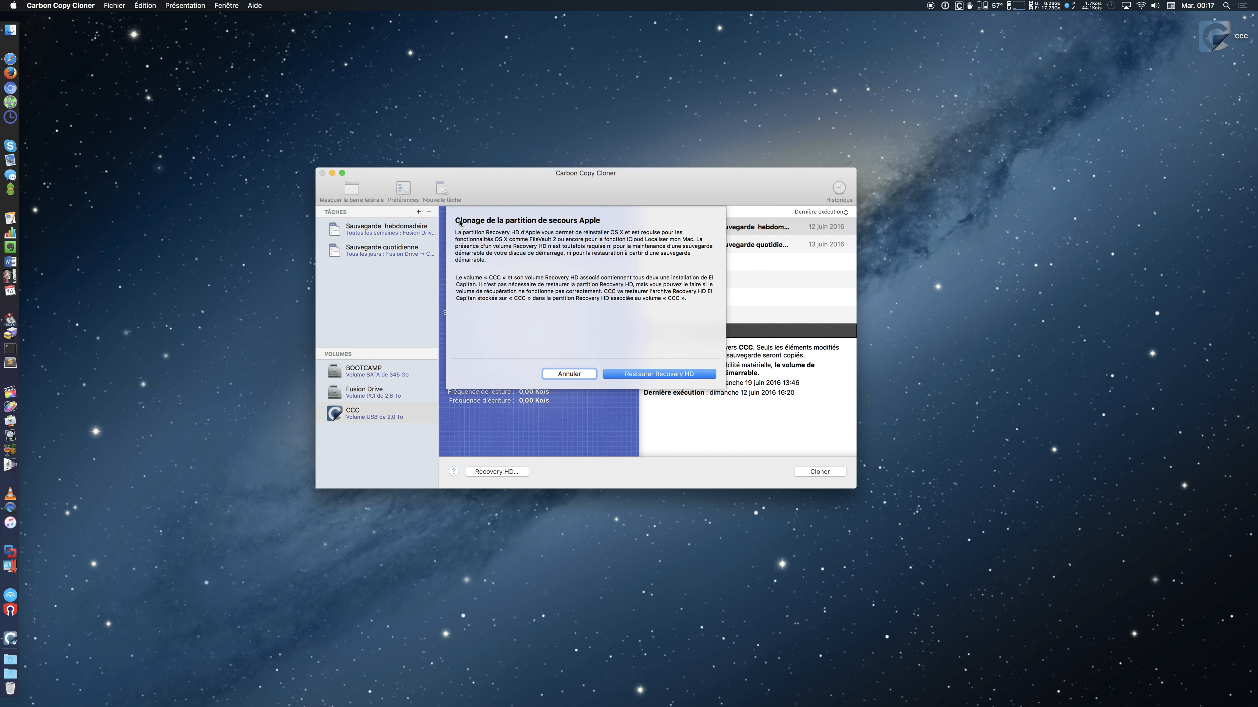
pyautogui.click(566, 377)
# - View the plans of the Sauvegarde quotidienne and Sauvegarde hebdomadaire tasks
pyautogui.click(379, 250)
pyautogui.click(375, 229)
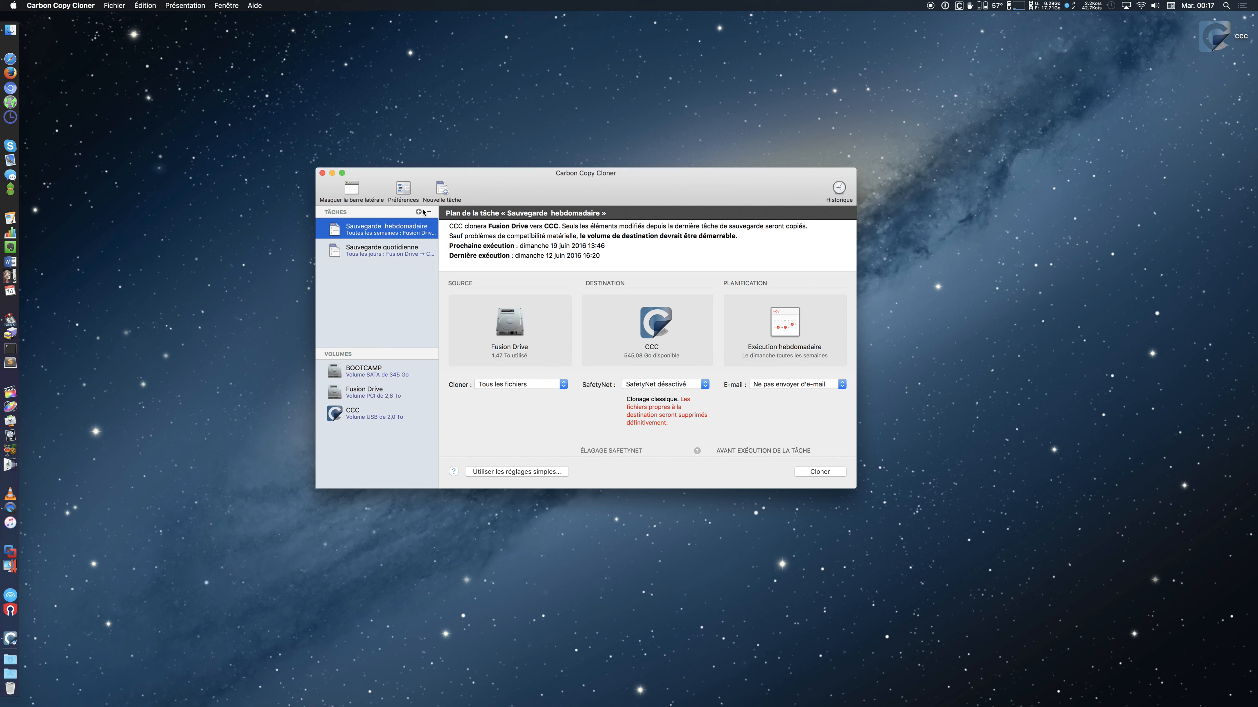
# - Review the general, software update, mail, notification and advanced preferences, then close the preferences without changing anything
pyautogui.click(408, 193)
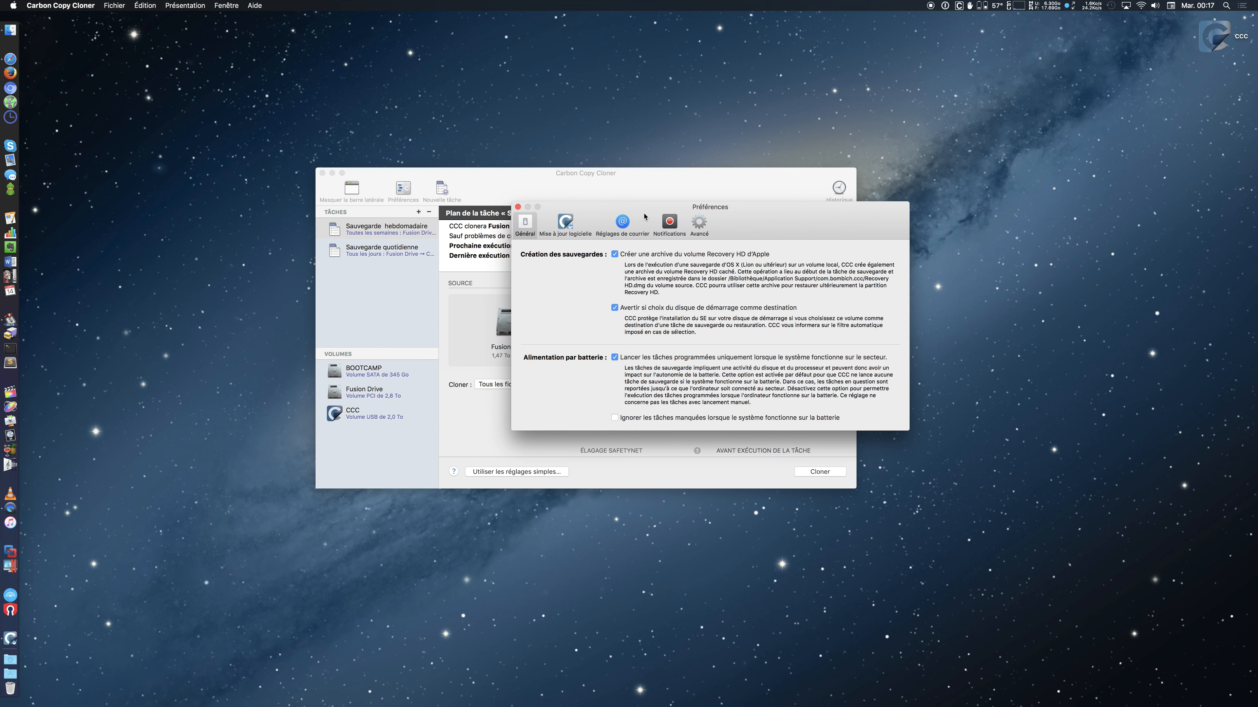
pyautogui.click(565, 223)
pyautogui.click(622, 223)
pyautogui.click(674, 228)
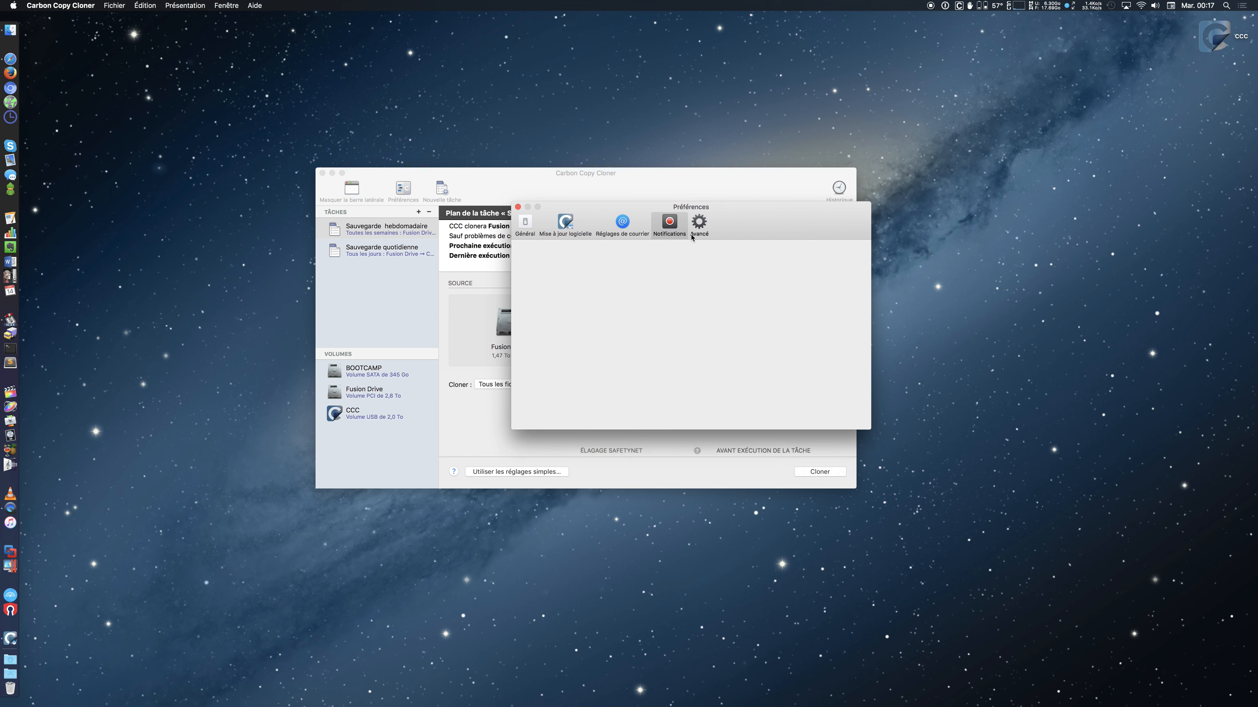
pyautogui.click(695, 233)
pyautogui.click(526, 227)
pyautogui.click(674, 228)
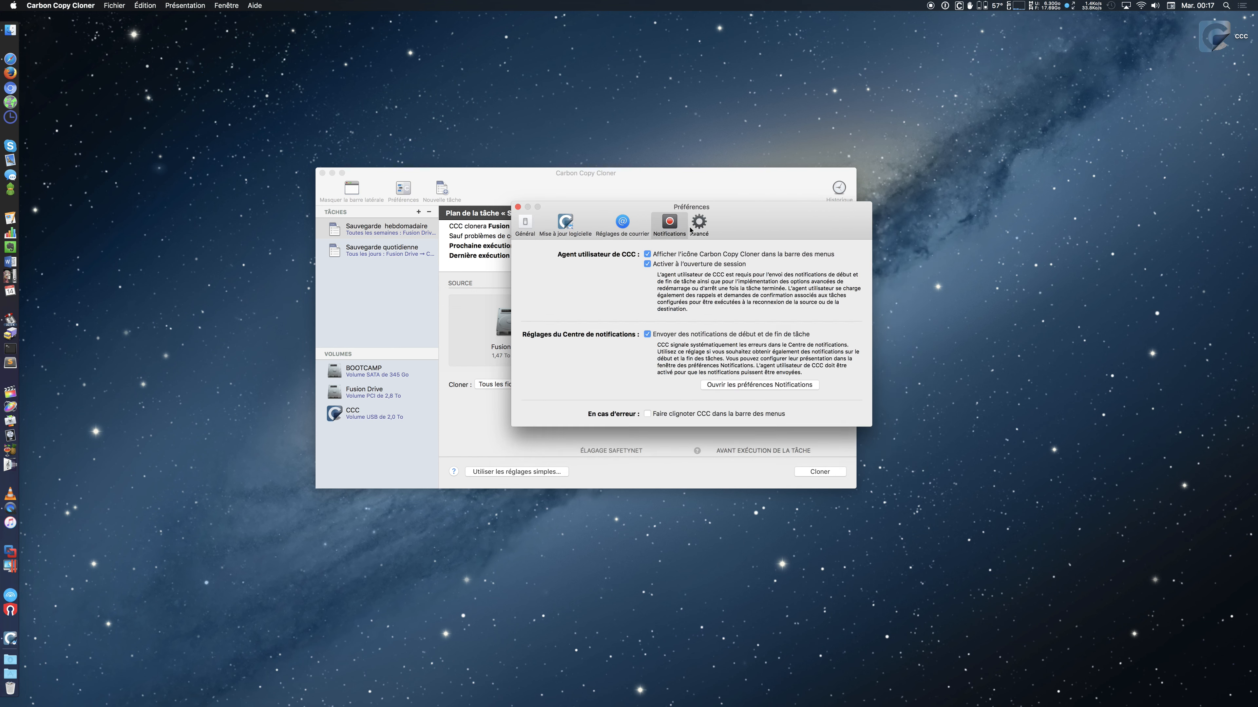
pyautogui.click(697, 229)
pyautogui.click(523, 223)
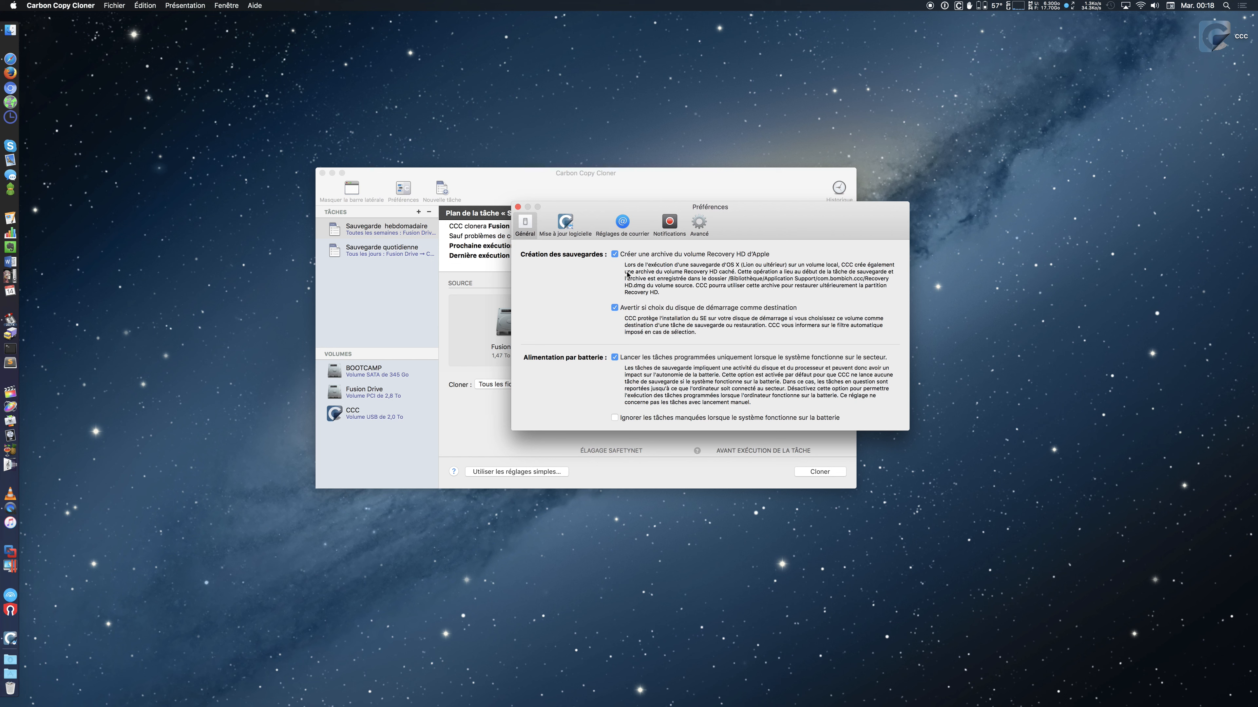
pyautogui.click(518, 207)
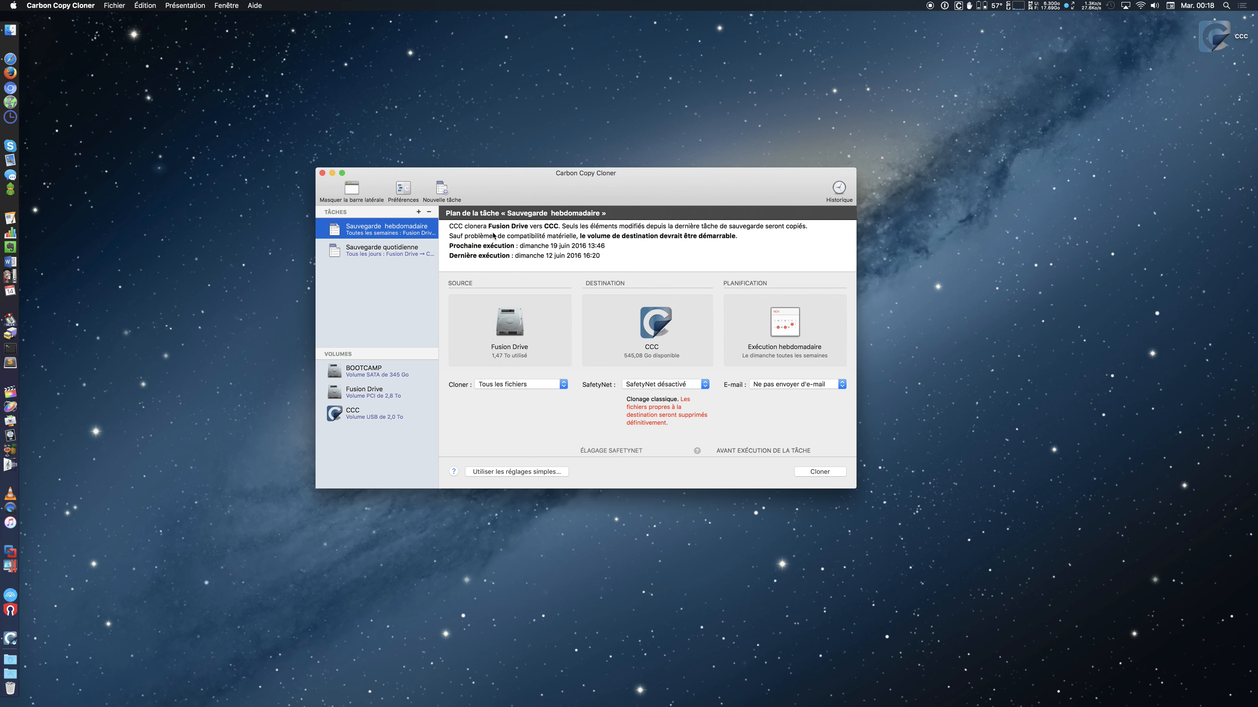
# - Create a new task and display its advanced settings, including the Dépannage options
pyautogui.click(418, 211)
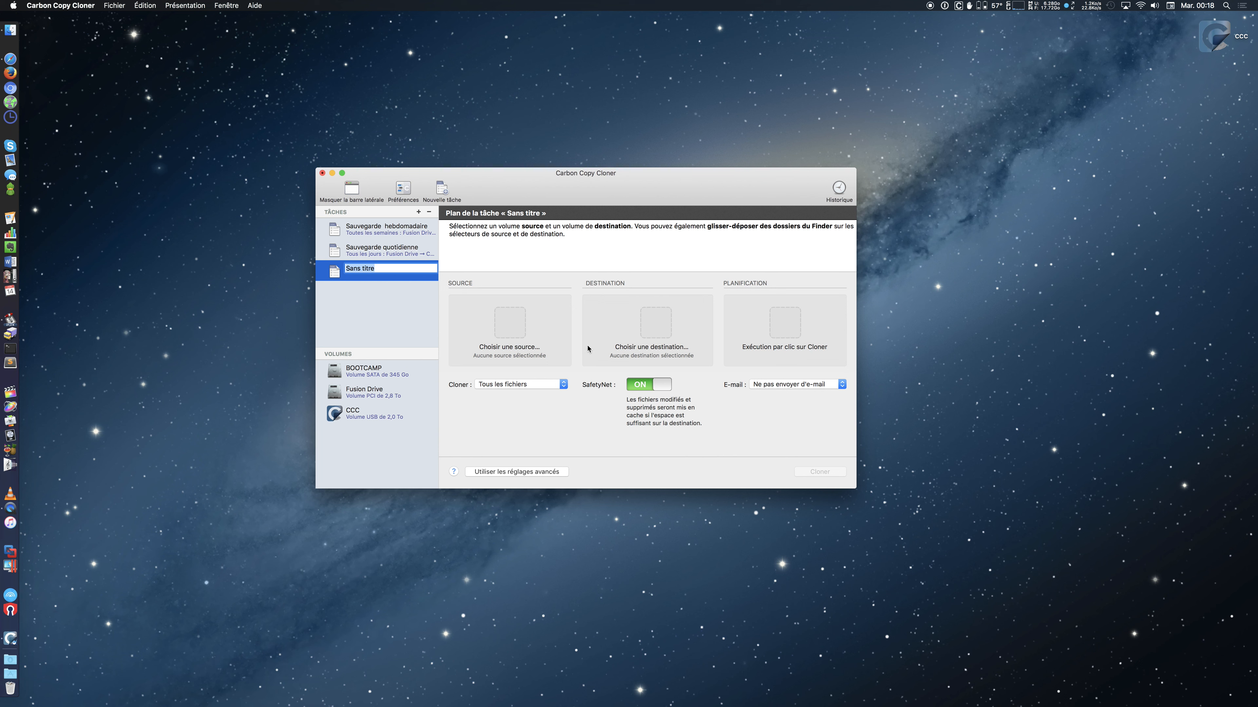
pyautogui.click(549, 471)
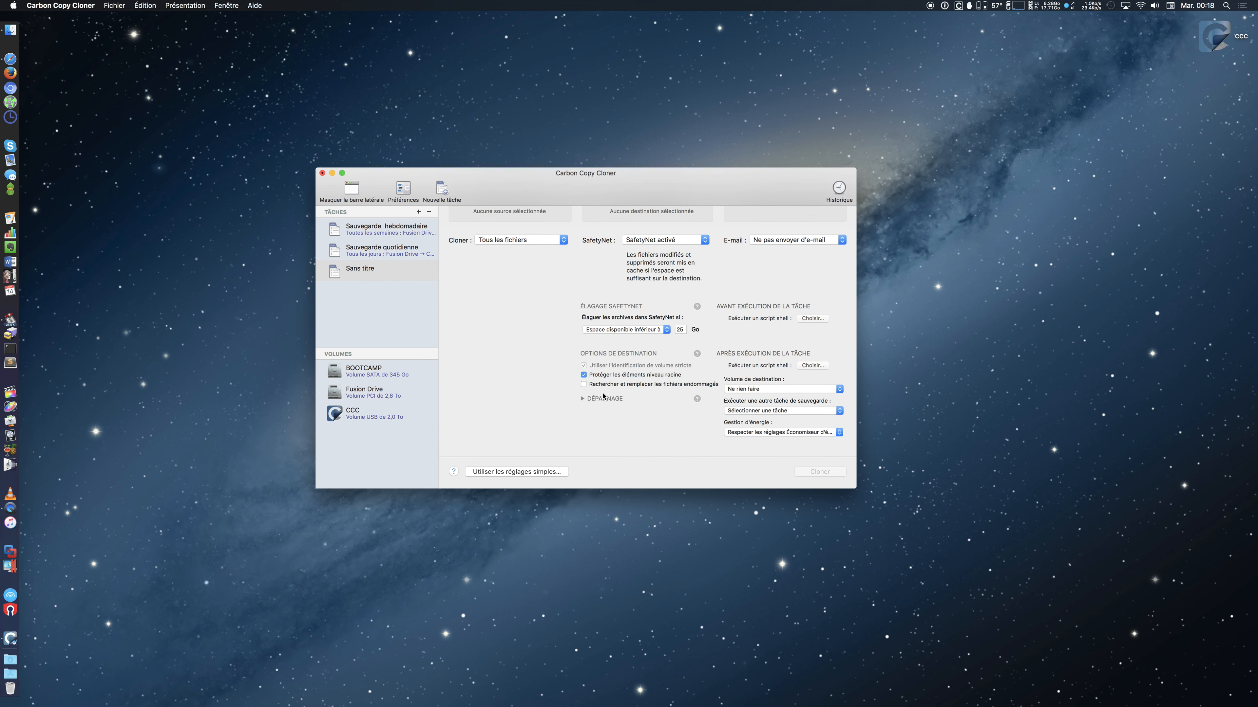
pyautogui.click(582, 400)
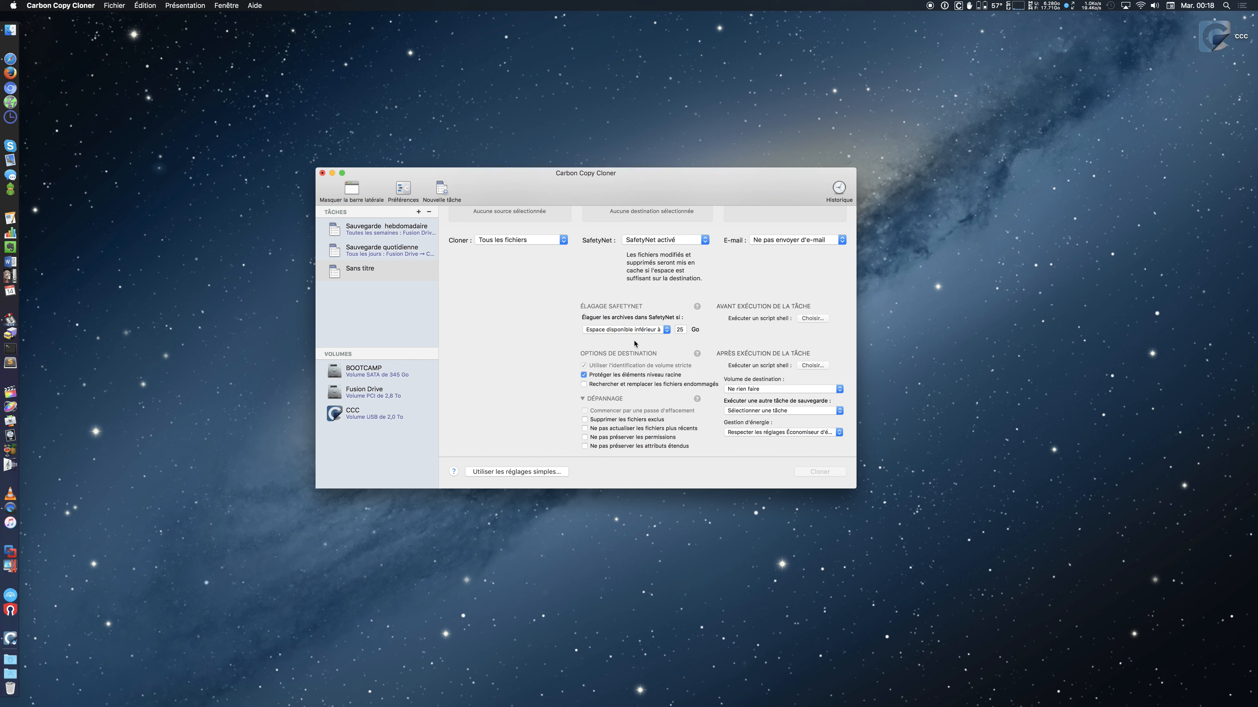
pyautogui.scroll(5, 642, 334)
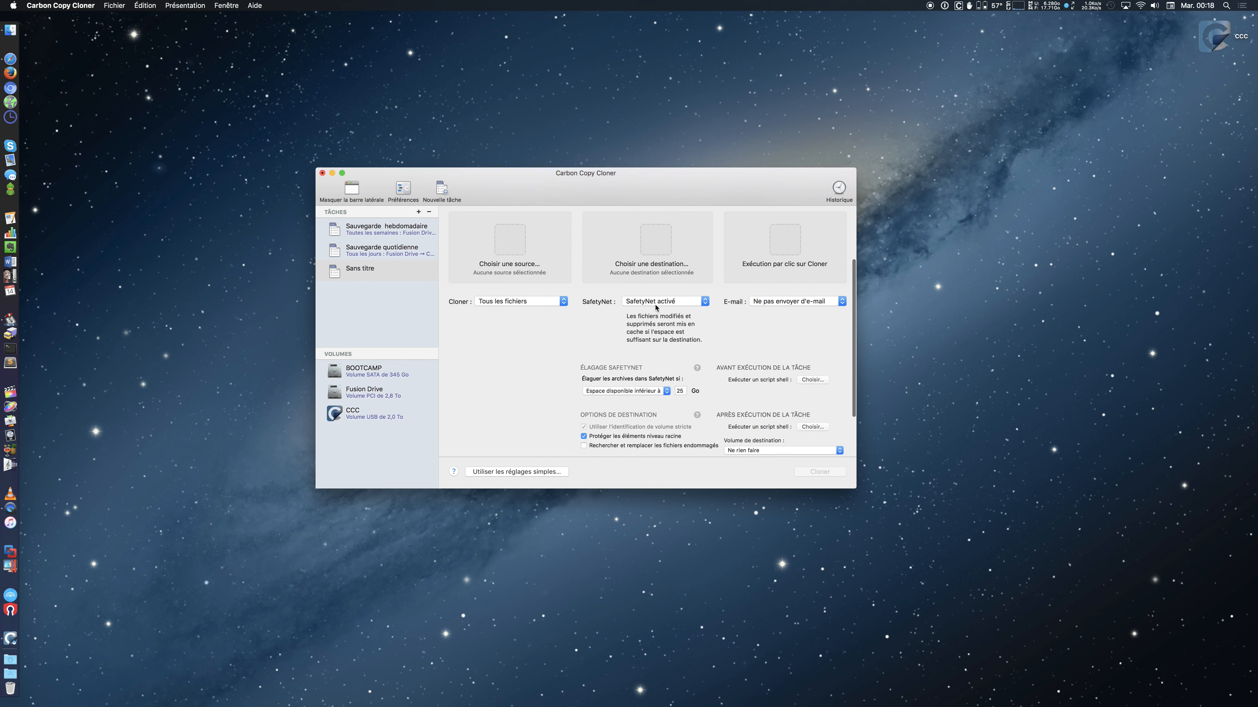
# - Set SafetyNet to SafetyNet désactivé for the new task, review its advanced options and discard the task without saving
pyautogui.click(665, 341)
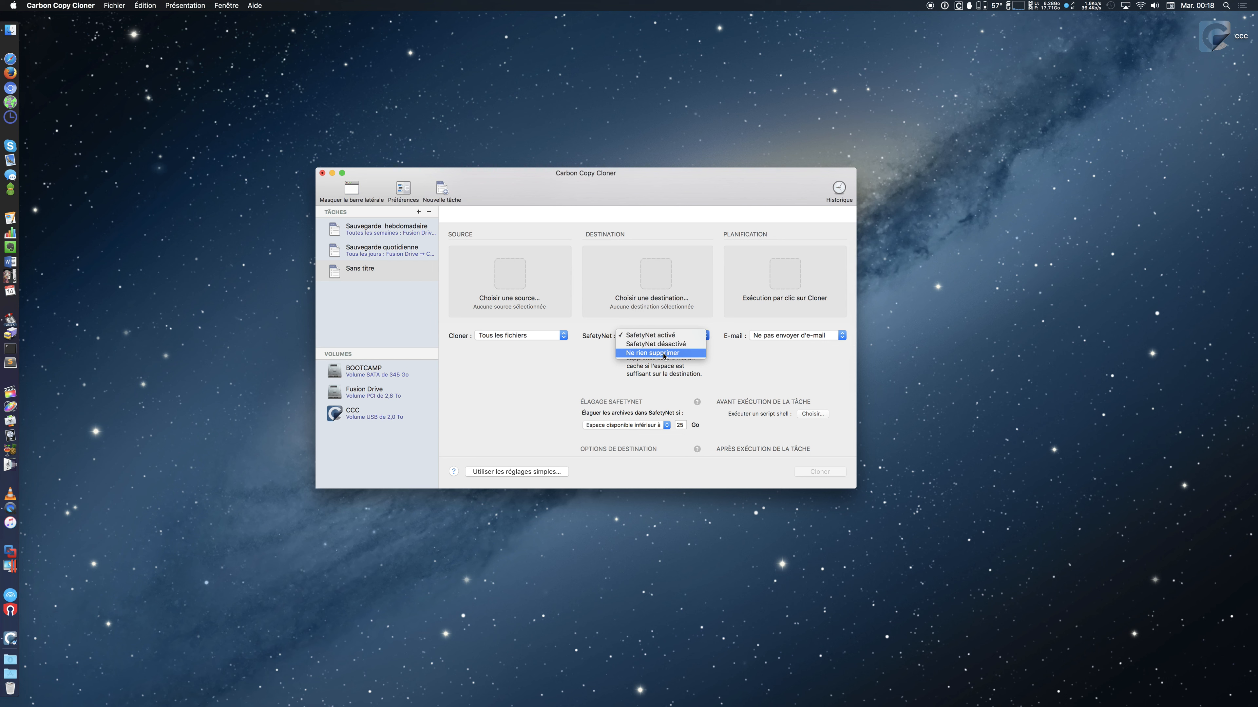
pyautogui.click(663, 343)
pyautogui.scroll(-4, 713, 352)
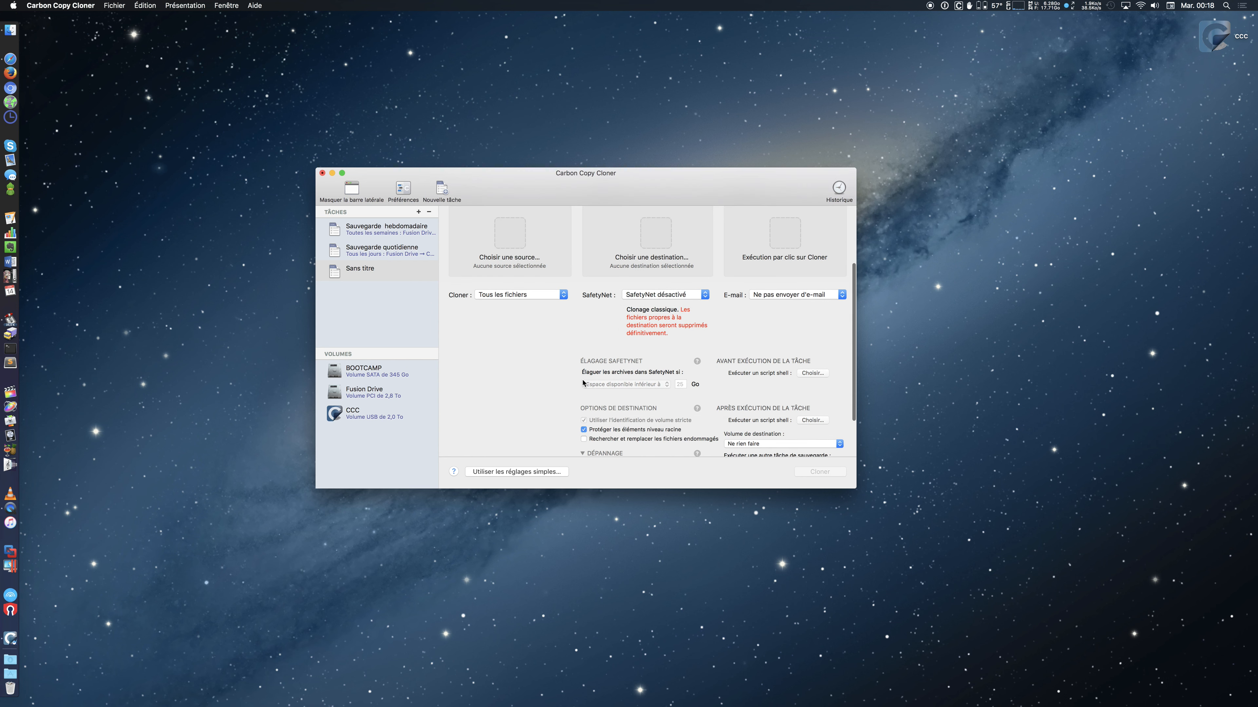
pyautogui.scroll(-1, 716, 354)
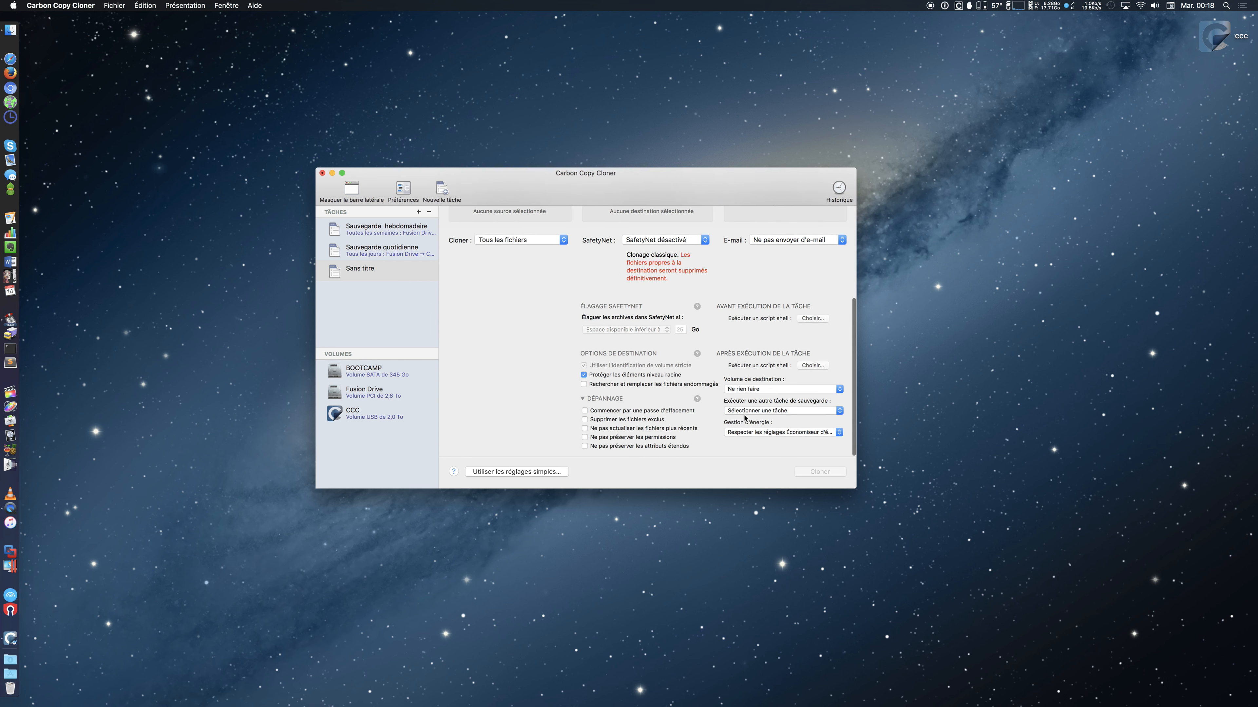
pyautogui.scroll(2, 716, 421)
pyautogui.scroll(-2, 722, 422)
pyautogui.click(388, 376)
pyautogui.click(482, 256)
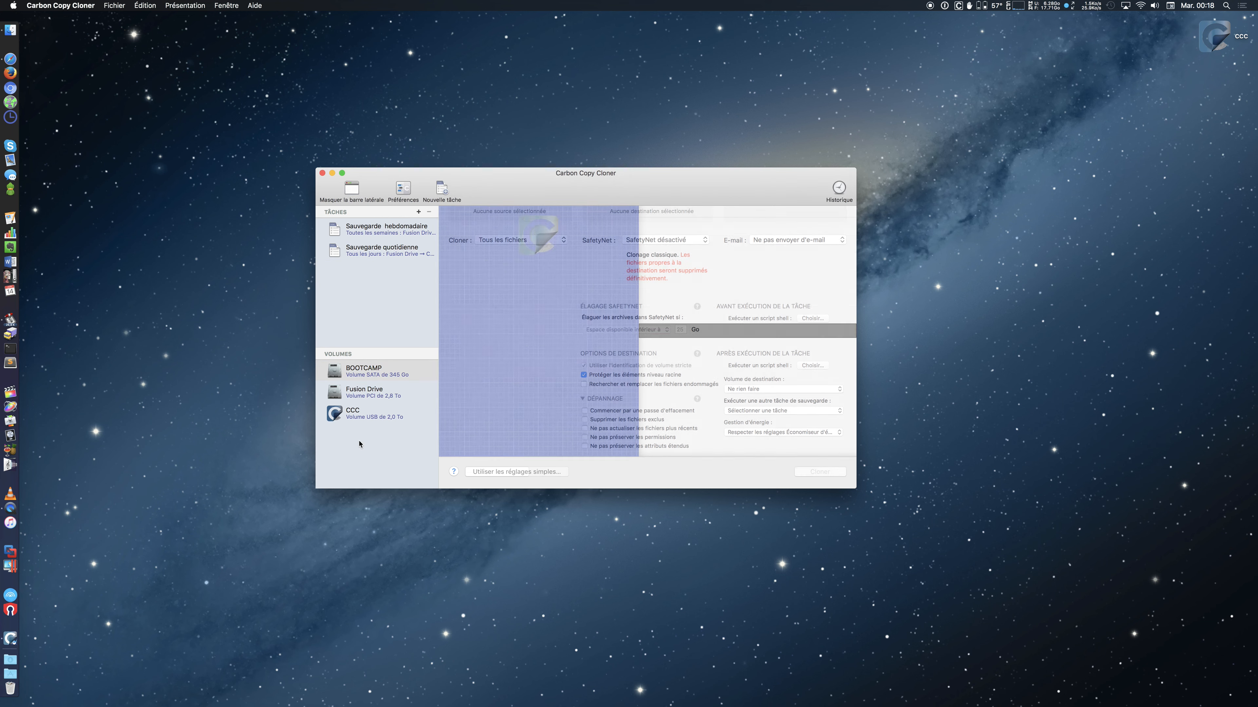
# - View the Fusion Drive and CCC volume details and check the Fusion Drive's encryption information
pyautogui.click(380, 398)
pyautogui.click(377, 416)
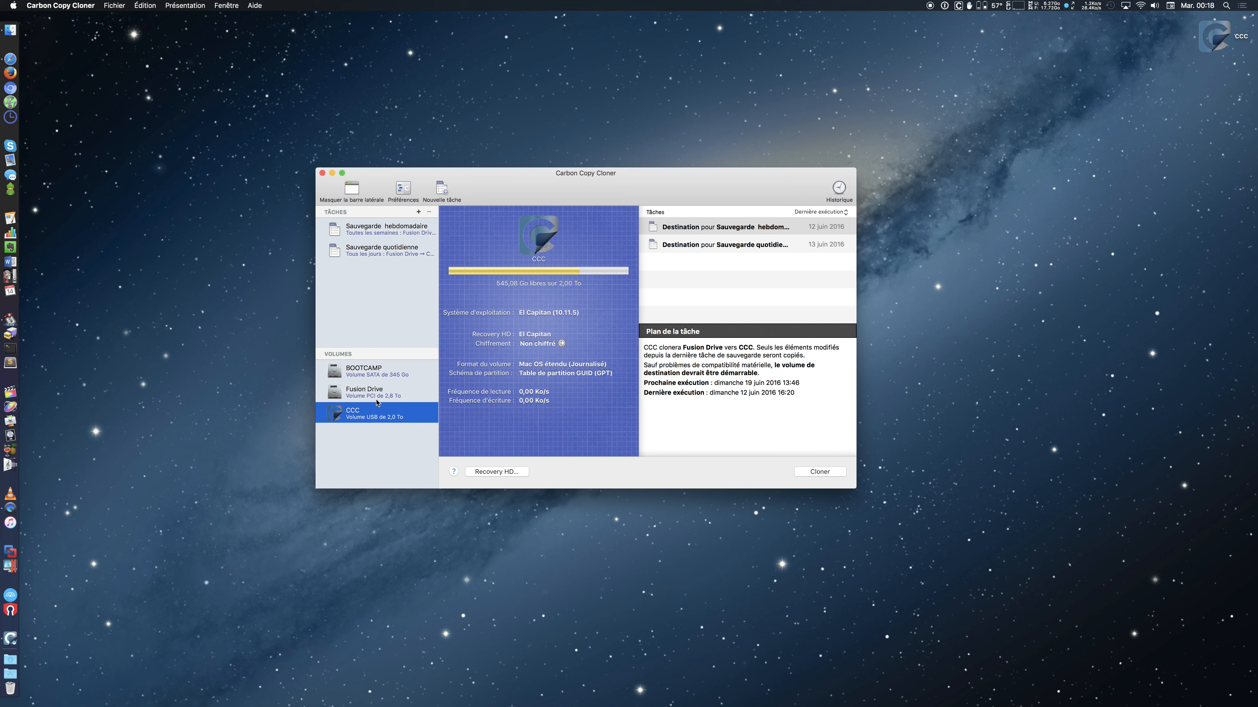
pyautogui.click(378, 400)
pyautogui.click(548, 343)
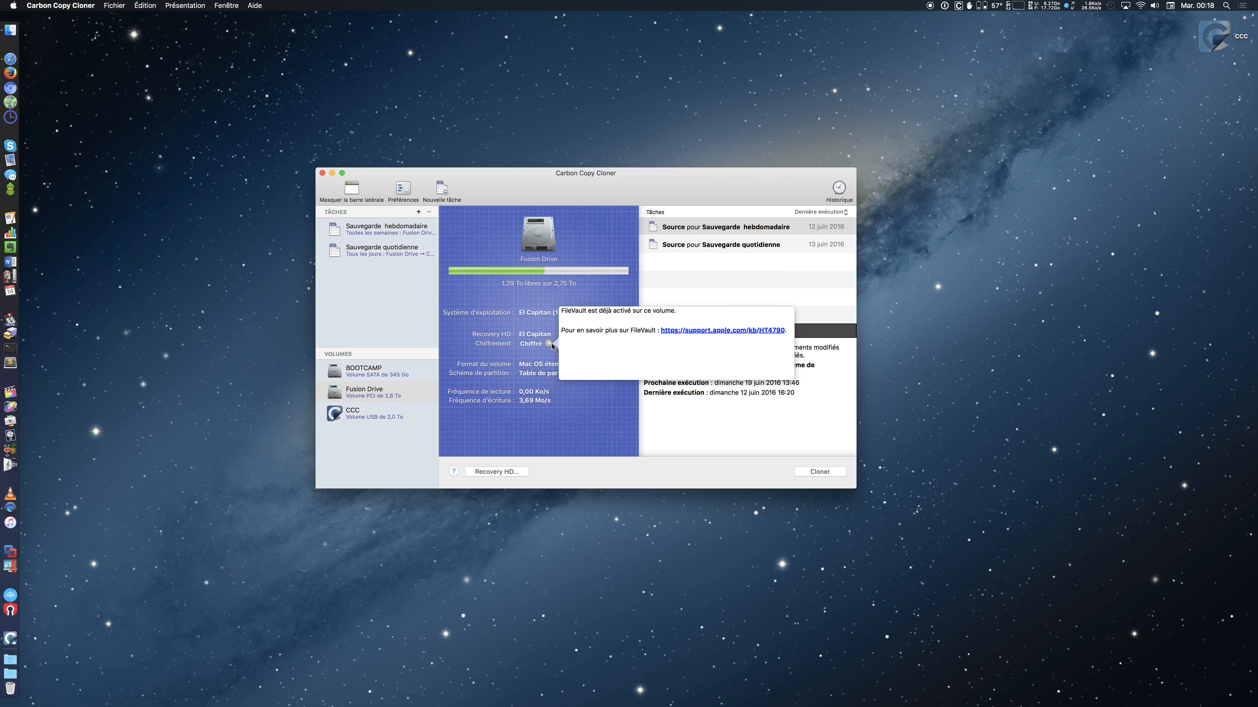
pyautogui.press('Escape')
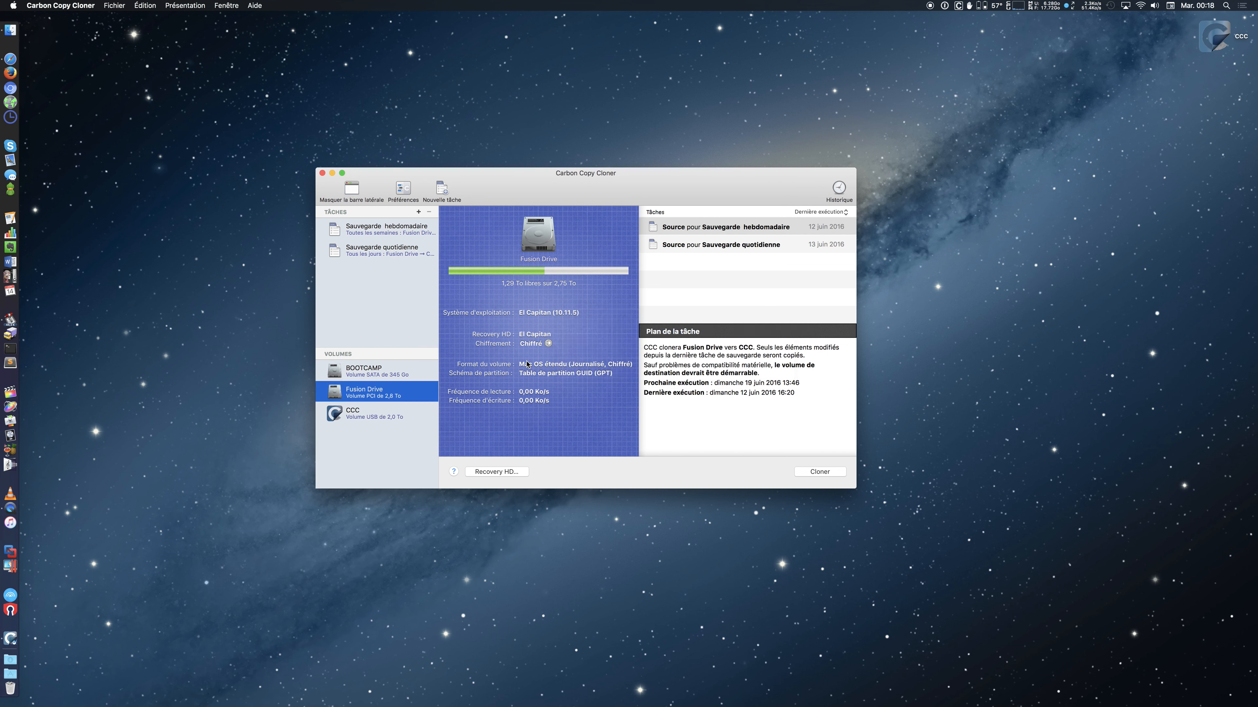
# - Check the Recovery HD options of the CCC and BOOTCAMP volumes, cancelling each dialog without creating or restoring anything
pyautogui.click(382, 415)
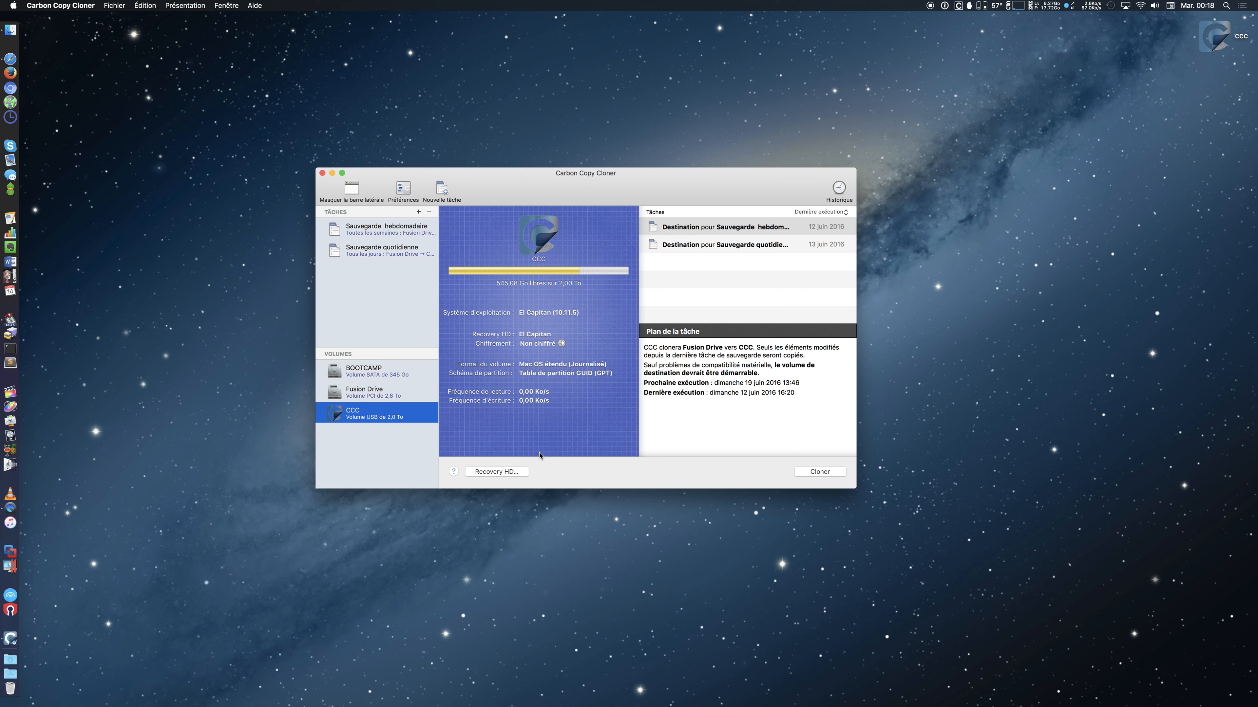
pyautogui.click(487, 472)
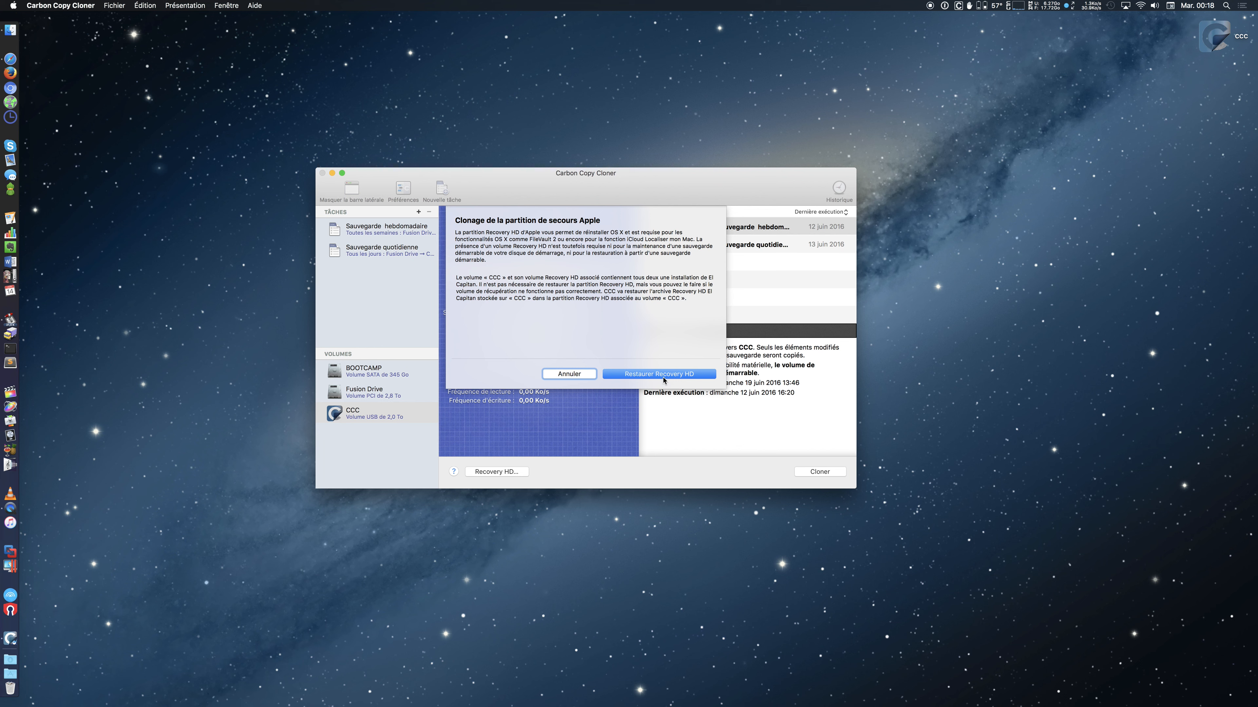
pyautogui.click(569, 374)
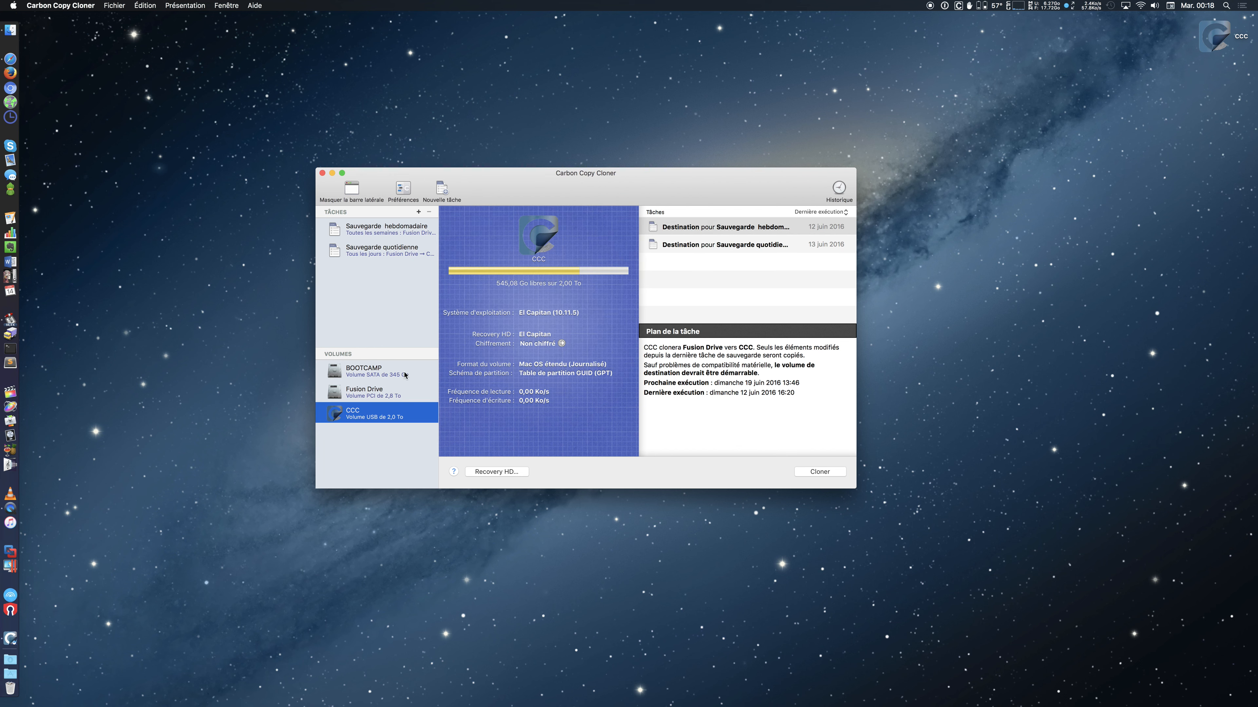
pyautogui.click(376, 371)
pyautogui.click(494, 472)
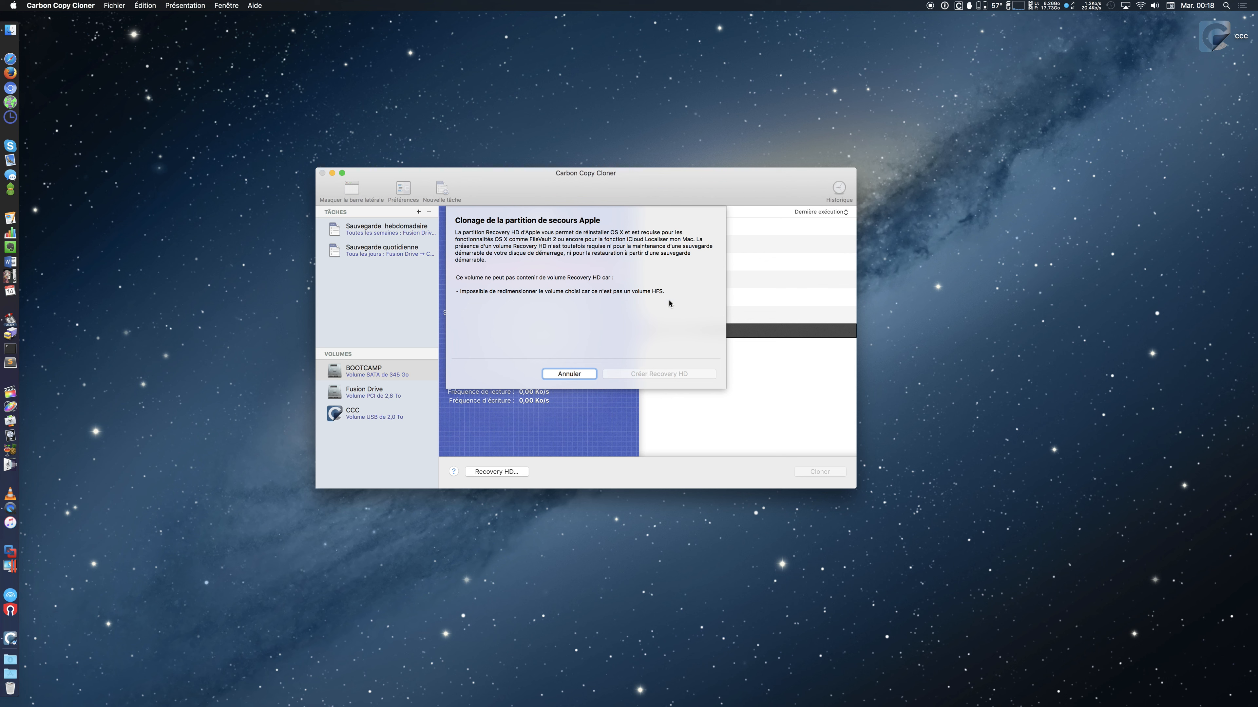
pyautogui.click(571, 379)
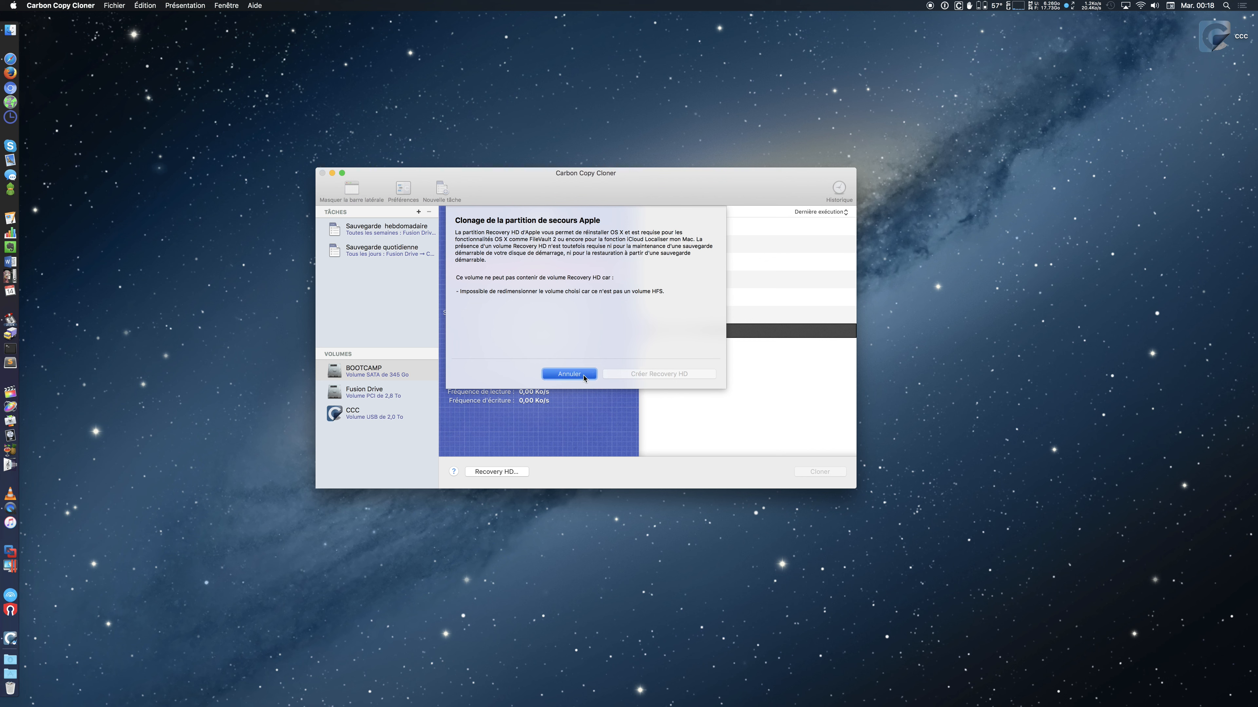
# - Read the CCC volume's Recovery HD restore explanation again and cancel the dialog
pyautogui.click(378, 417)
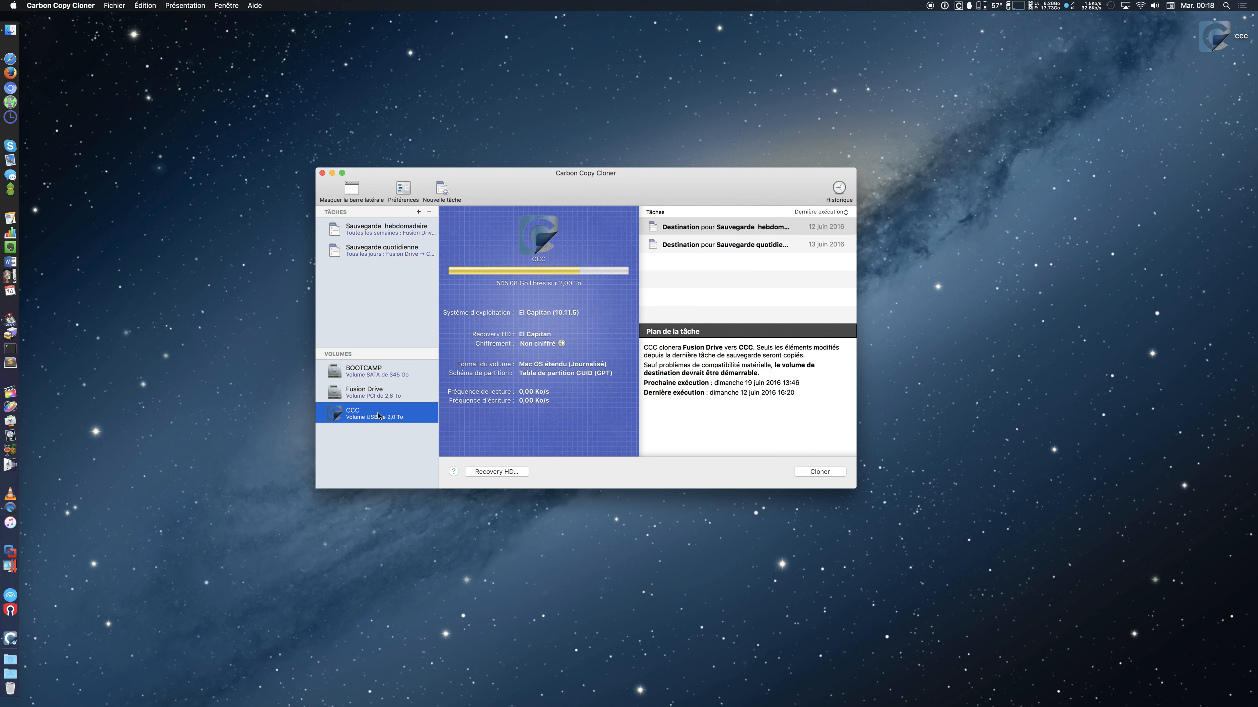
pyautogui.click(505, 474)
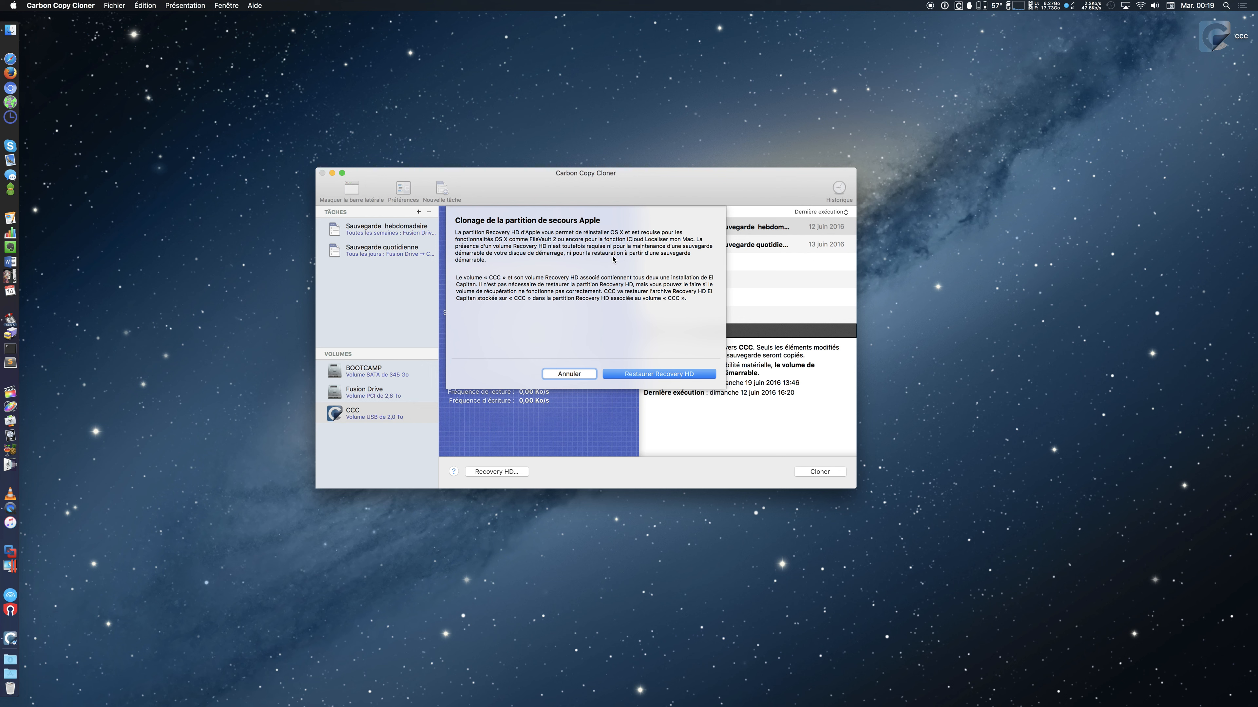
pyautogui.click(579, 375)
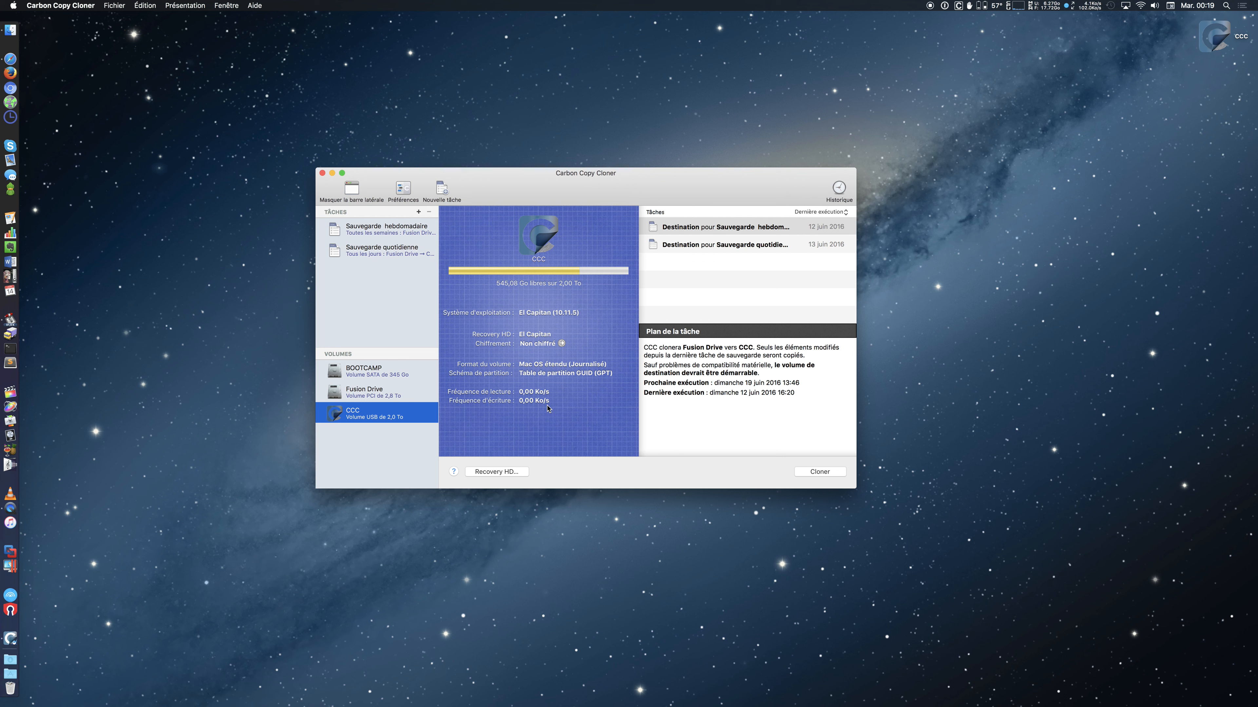
# - Compare the three volumes' details and read the CCC volume's encryption instructions, highlighting the Finder method for volumes without an OS X backup
pyautogui.click(353, 376)
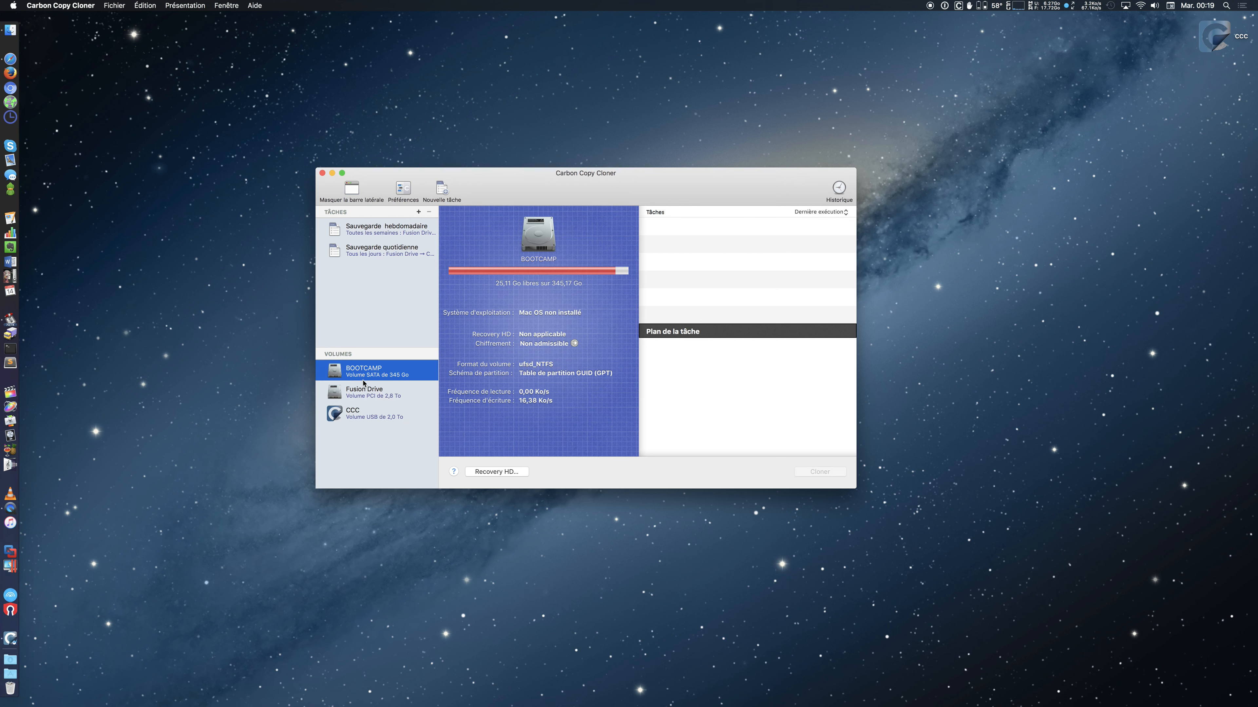
pyautogui.click(371, 392)
pyautogui.click(394, 410)
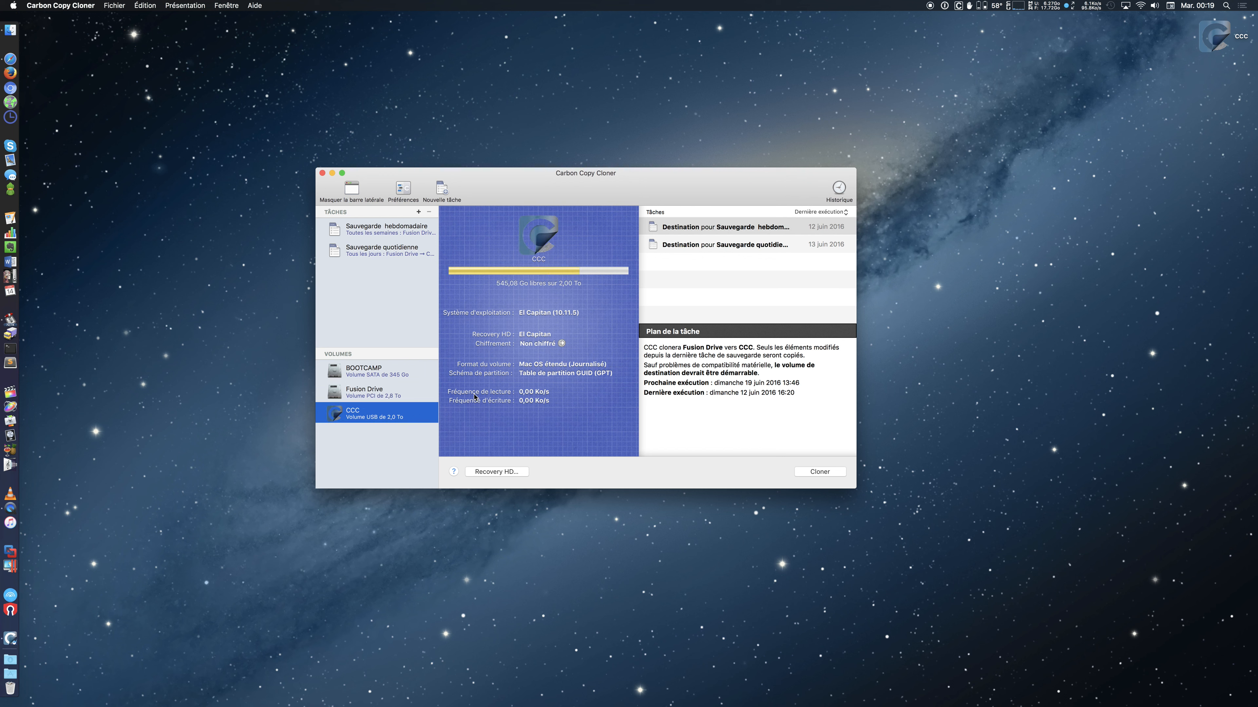
pyautogui.click(562, 344)
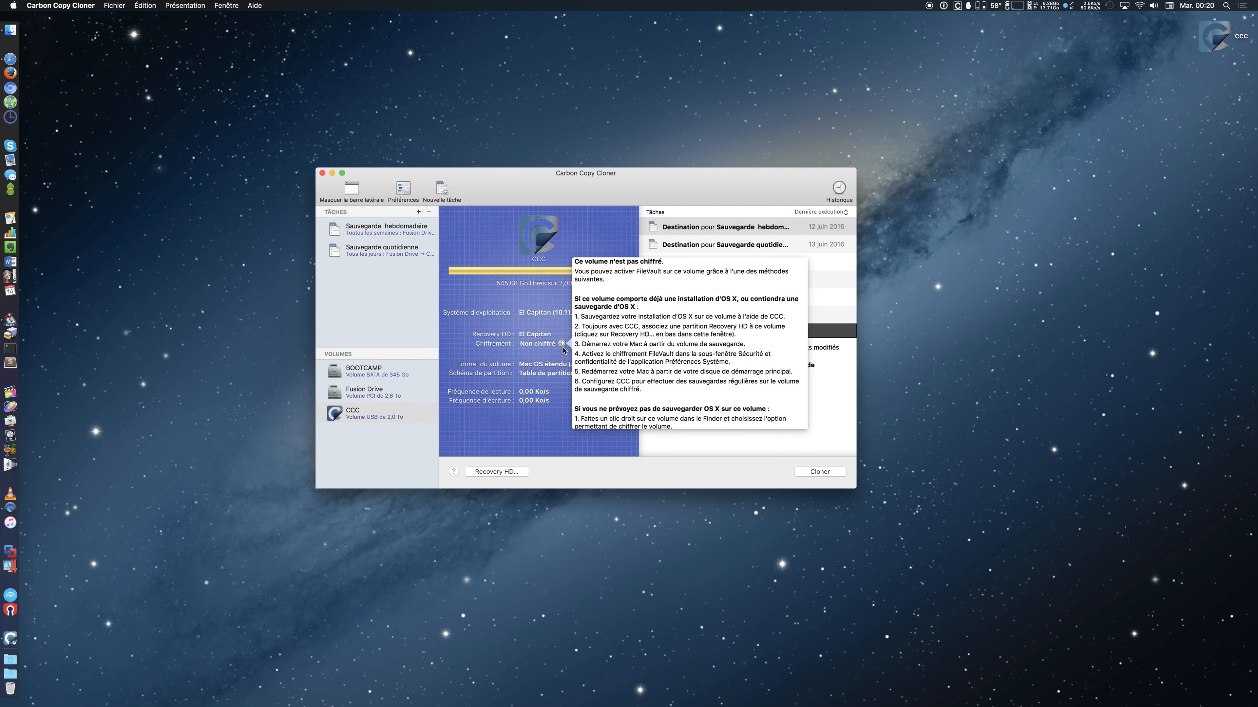
pyautogui.scroll(-2, 658, 342)
pyautogui.scroll(2, 658, 372)
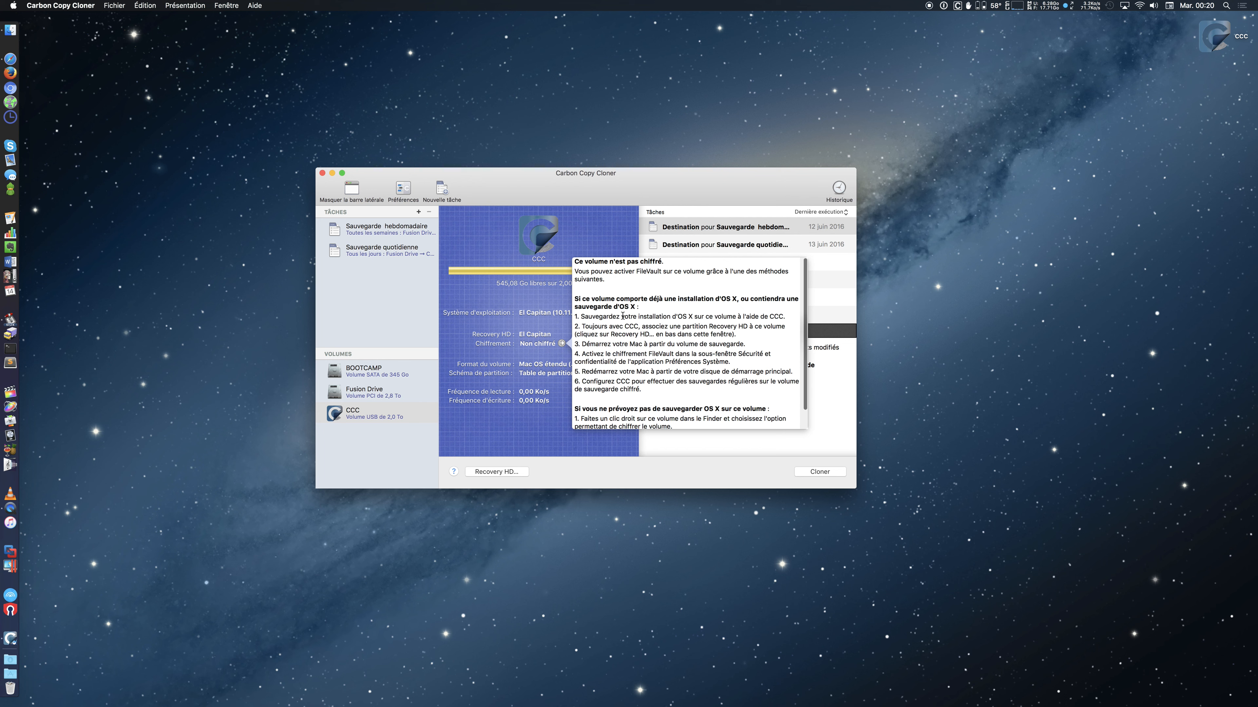
pyautogui.scroll(-3, 623, 316)
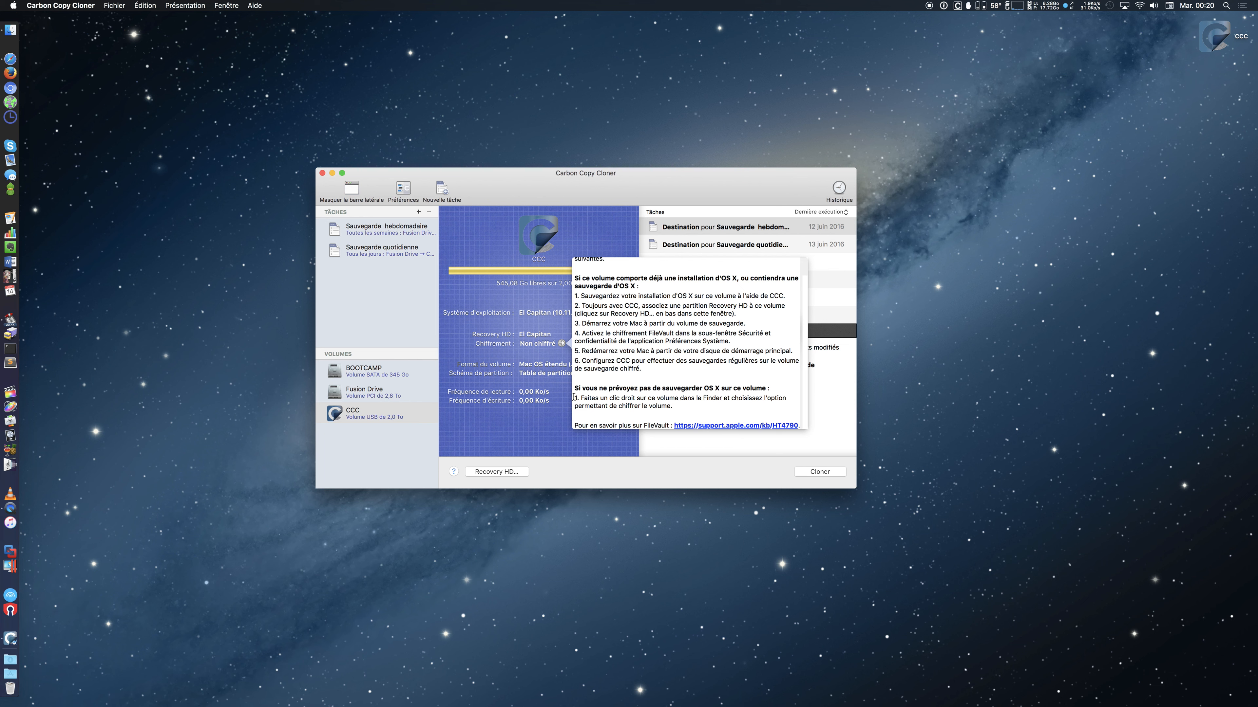
pyautogui.moveTo(581, 398); pyautogui.dragTo(733, 404)
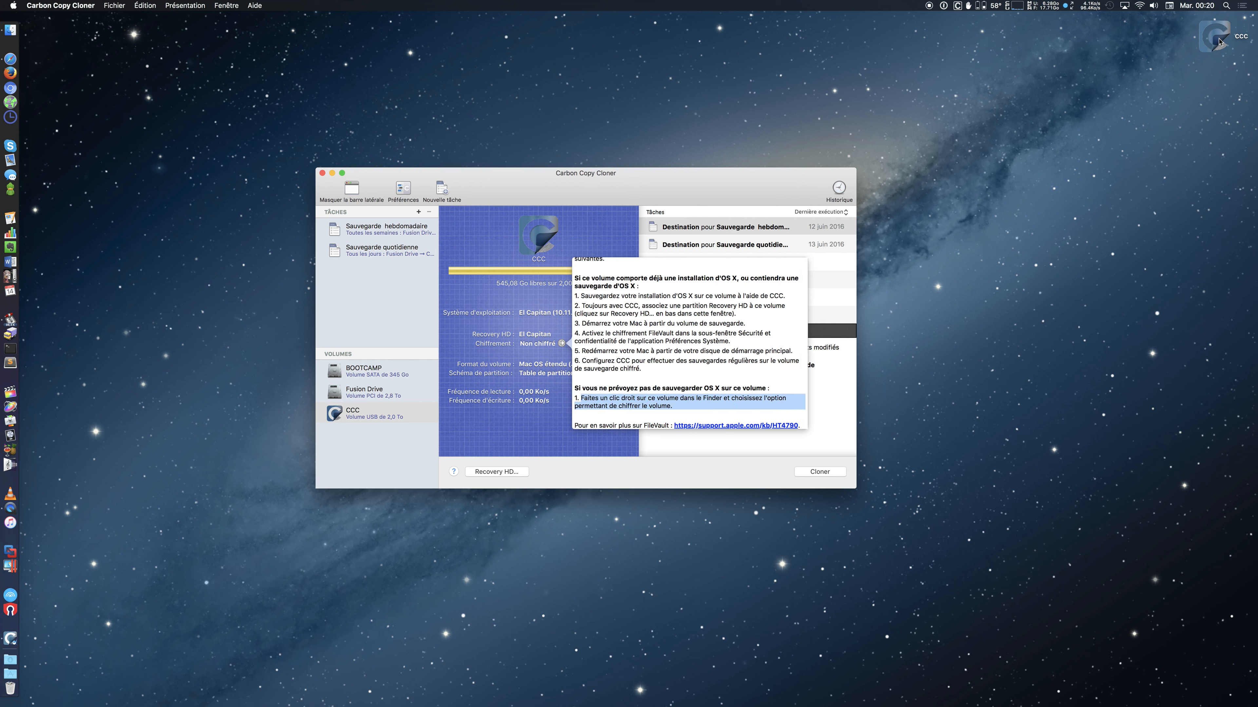
# - Switch to the Finder desktop and show the Chiffrer « CCC »… option for the CCC volume without encrypting it
pyautogui.rightClick(1090, 26)
pyautogui.click(1116, 143)
pyautogui.rightClick(1208, 39)
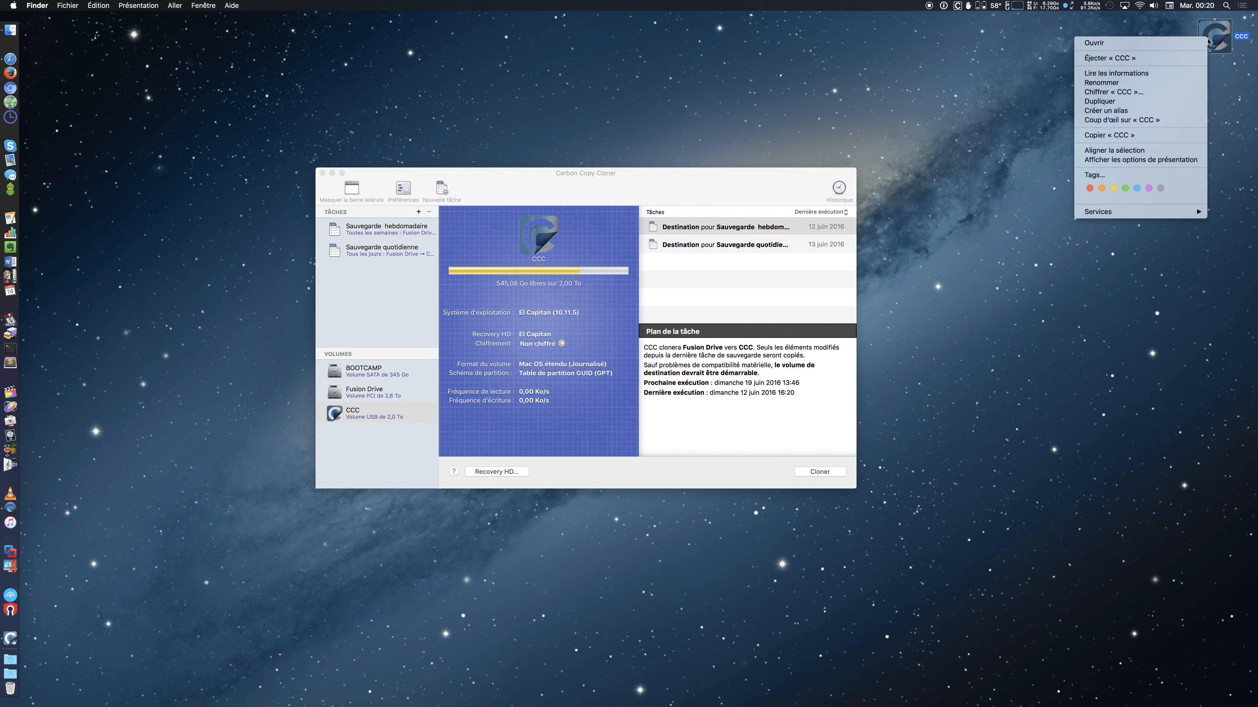
pyautogui.click(1129, 92)
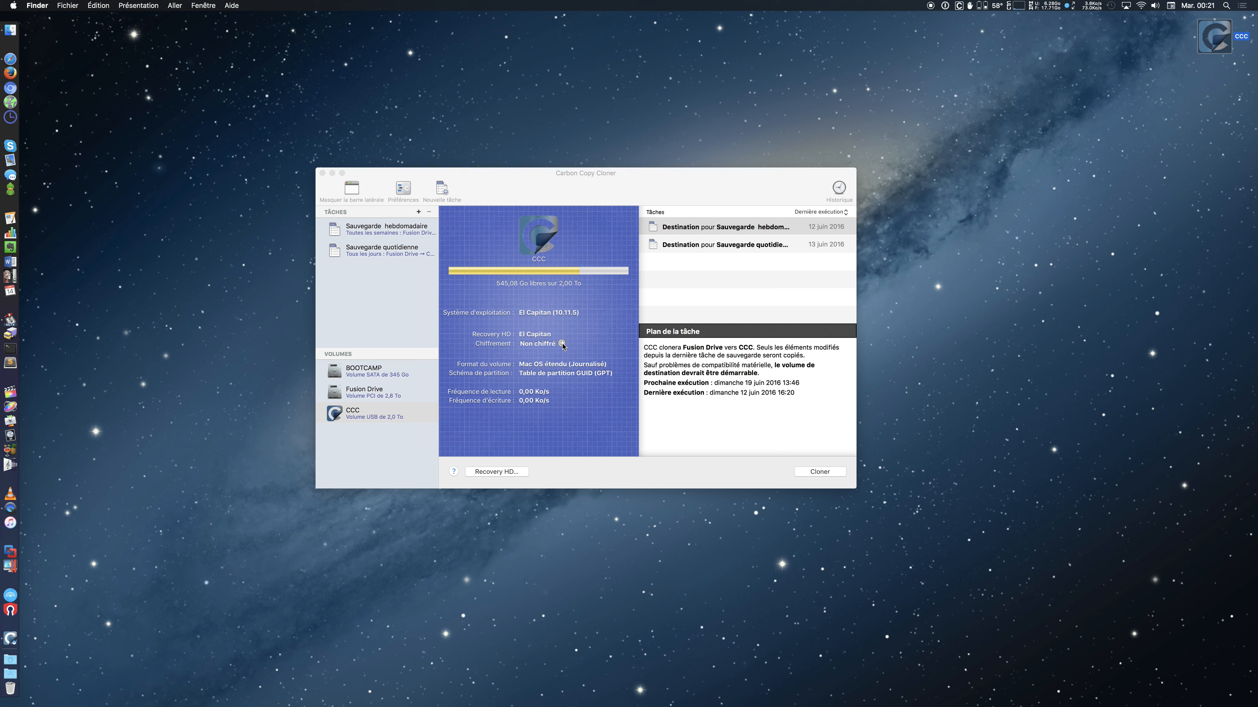
# - Return to Carbon Copy Cloner, view the Sauvegarde hebdomadaire task's plan and switch back to the desktop
pyautogui.click(352, 230)
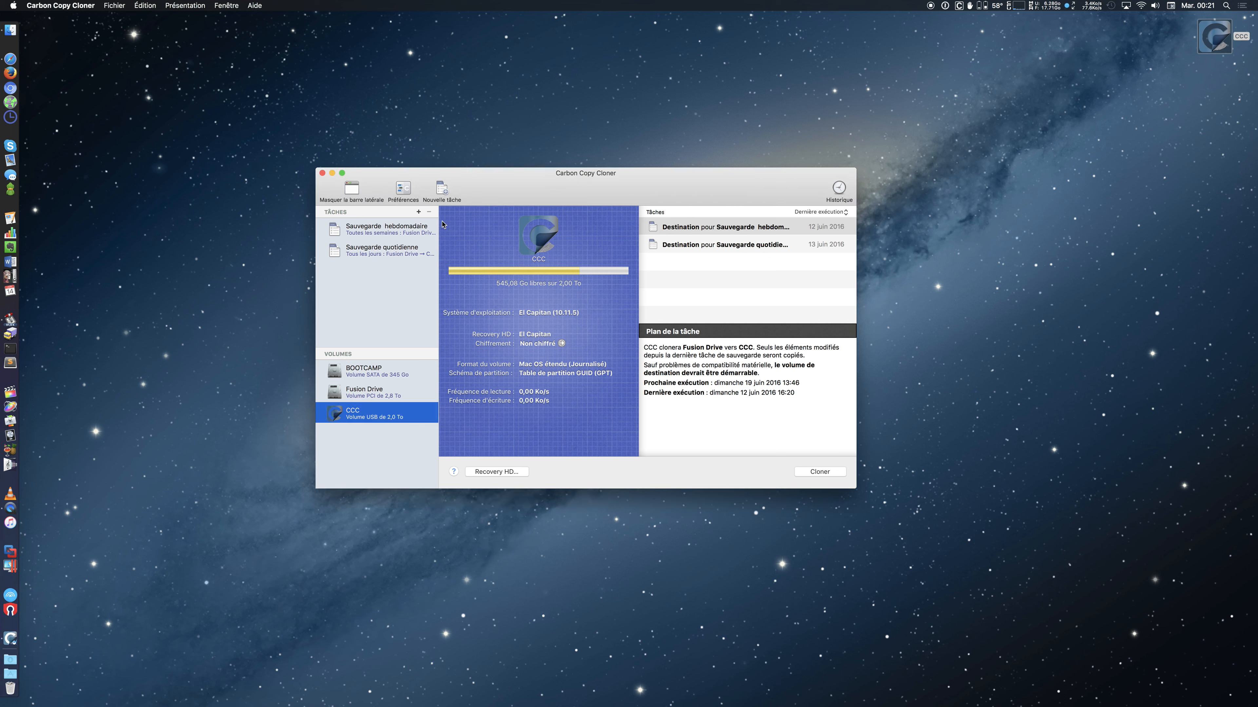
pyautogui.click(352, 230)
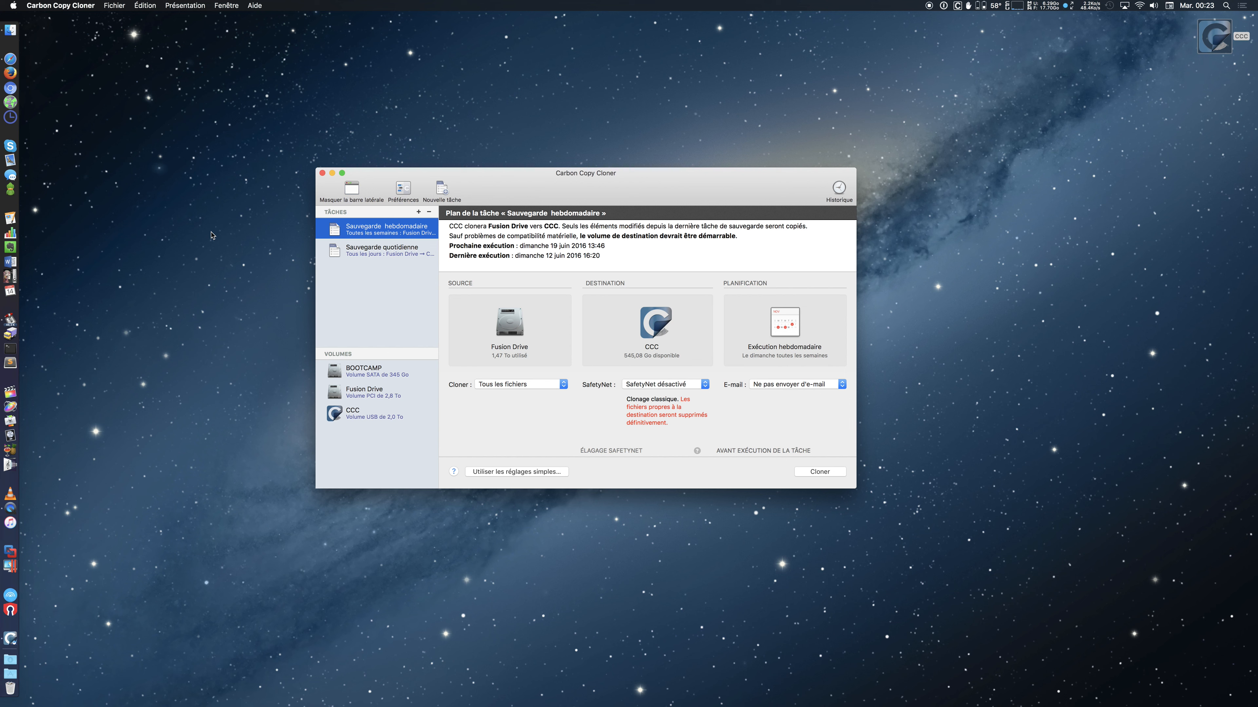
pyautogui.click(183, 159)
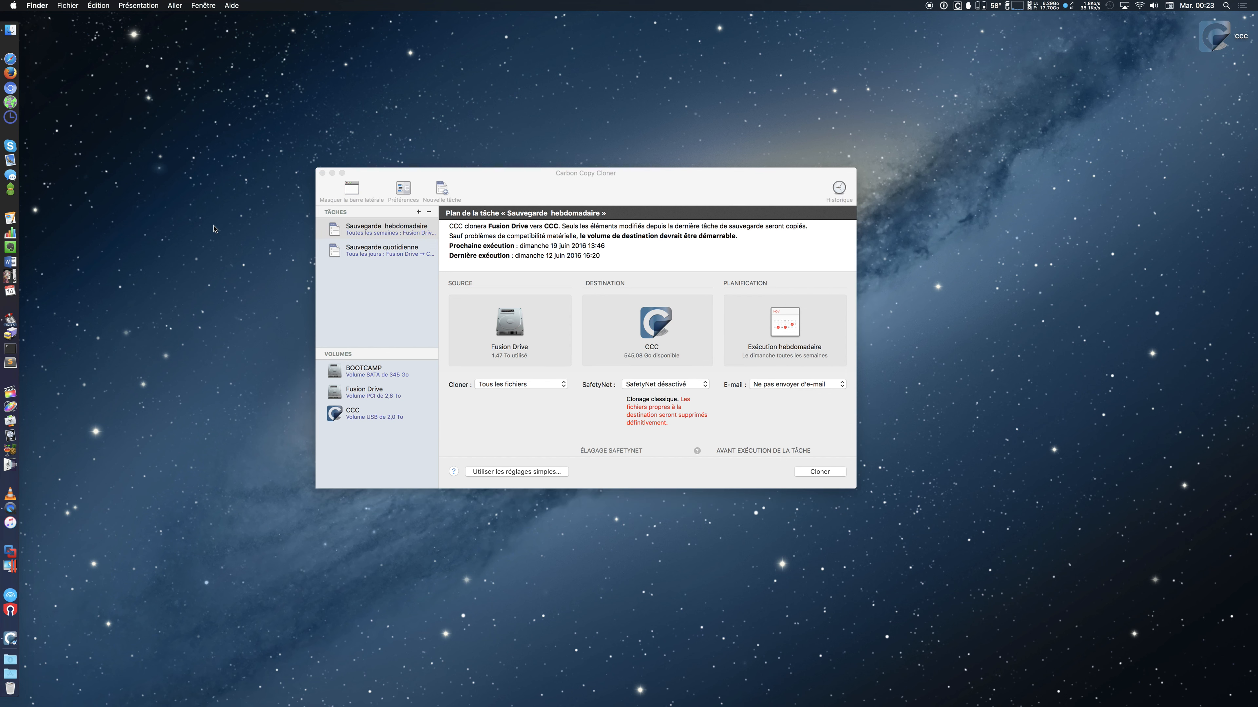